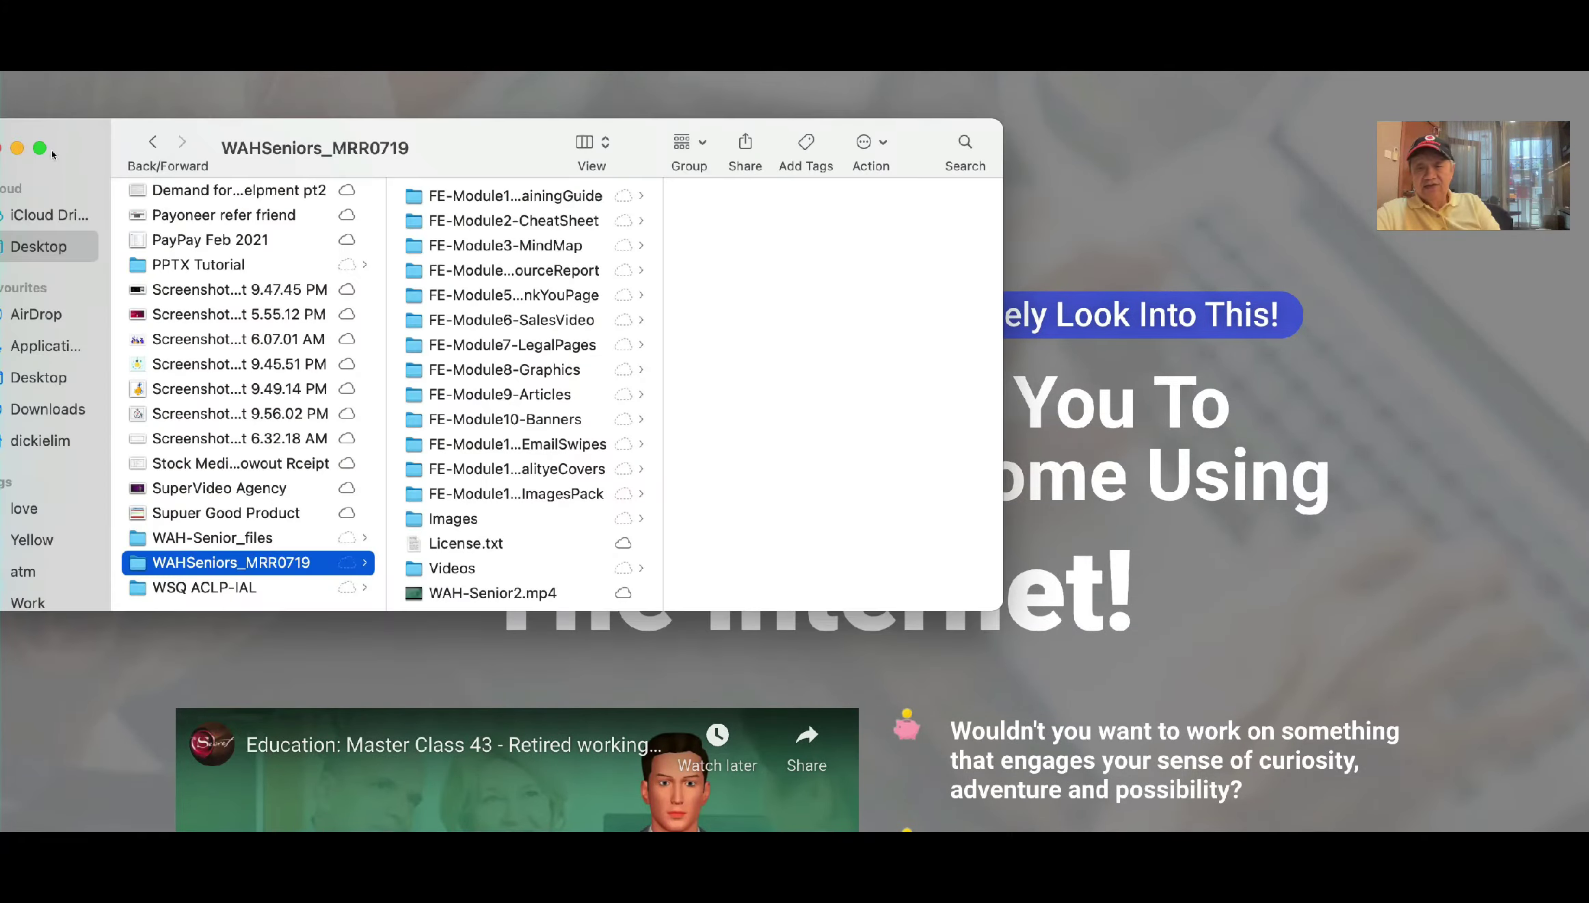
Drag the WAHSeniors_MRR0719 product files window into position over the sales page
left_click_drag(78, 133, 194, 130)
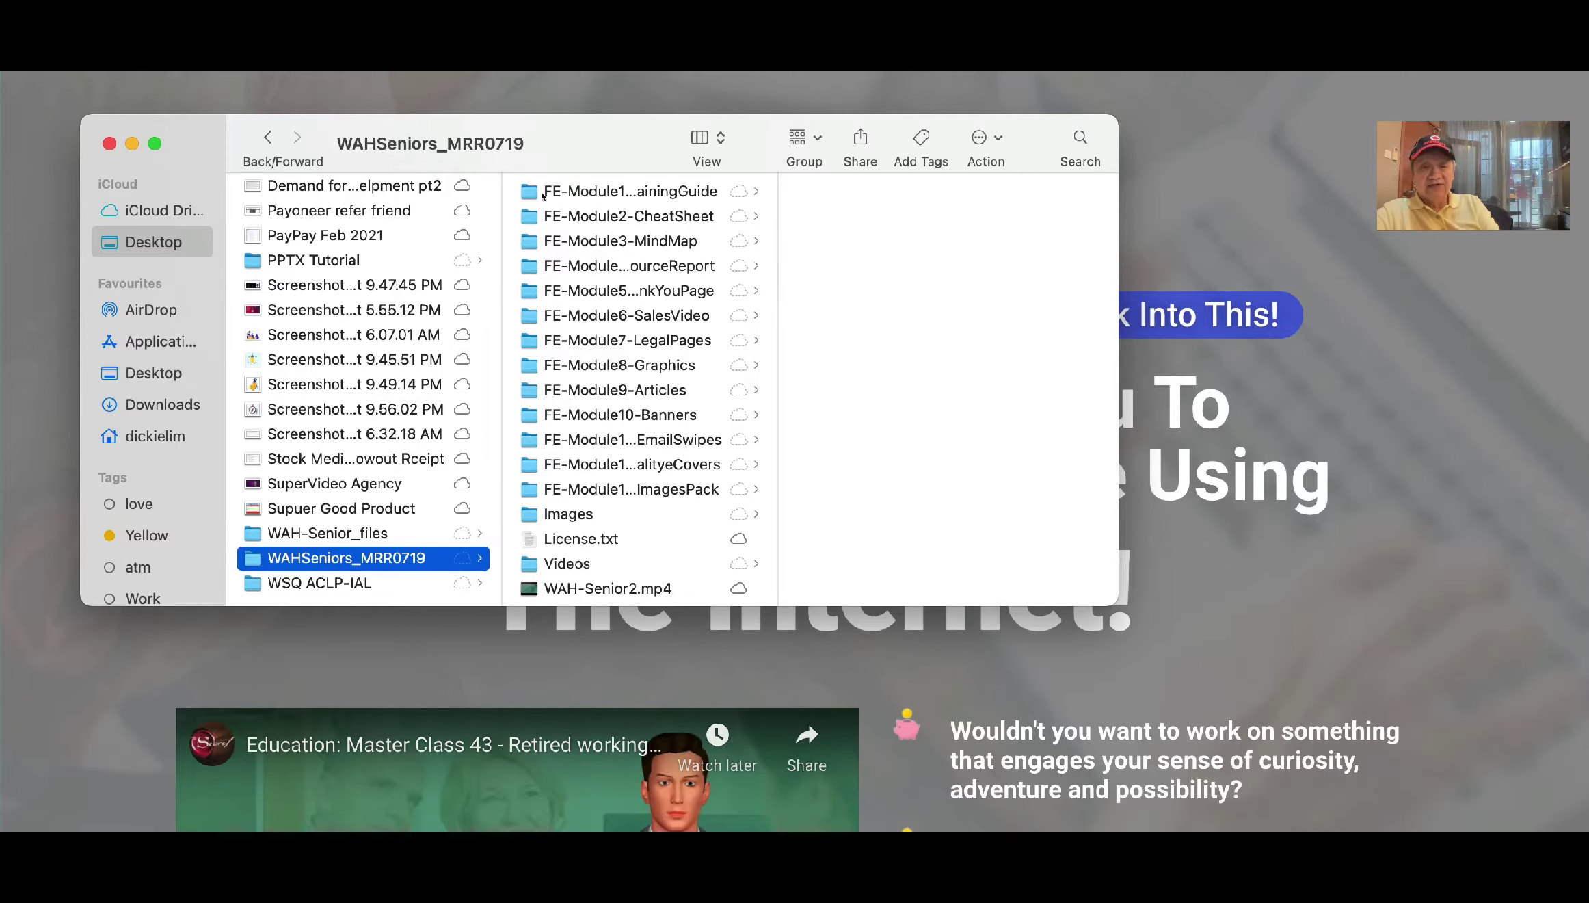
Browse module folders FE-Module1 through FE-Module7-LegalPages, down into the legal pages images folder
left_click(583, 196)
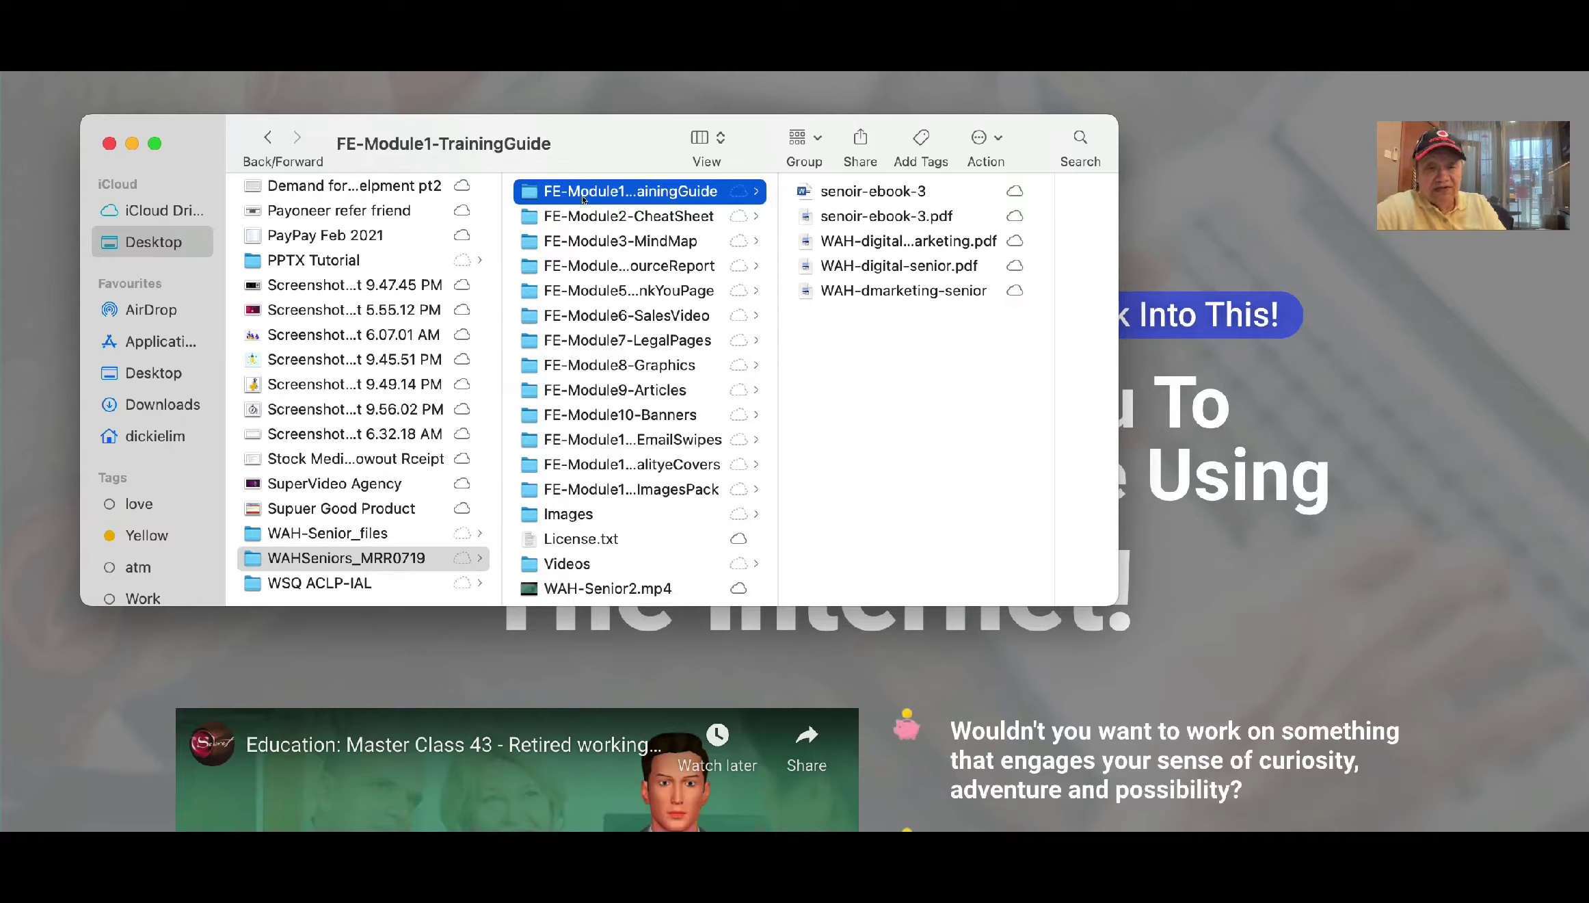
left_click(572, 220)
left_click(567, 247)
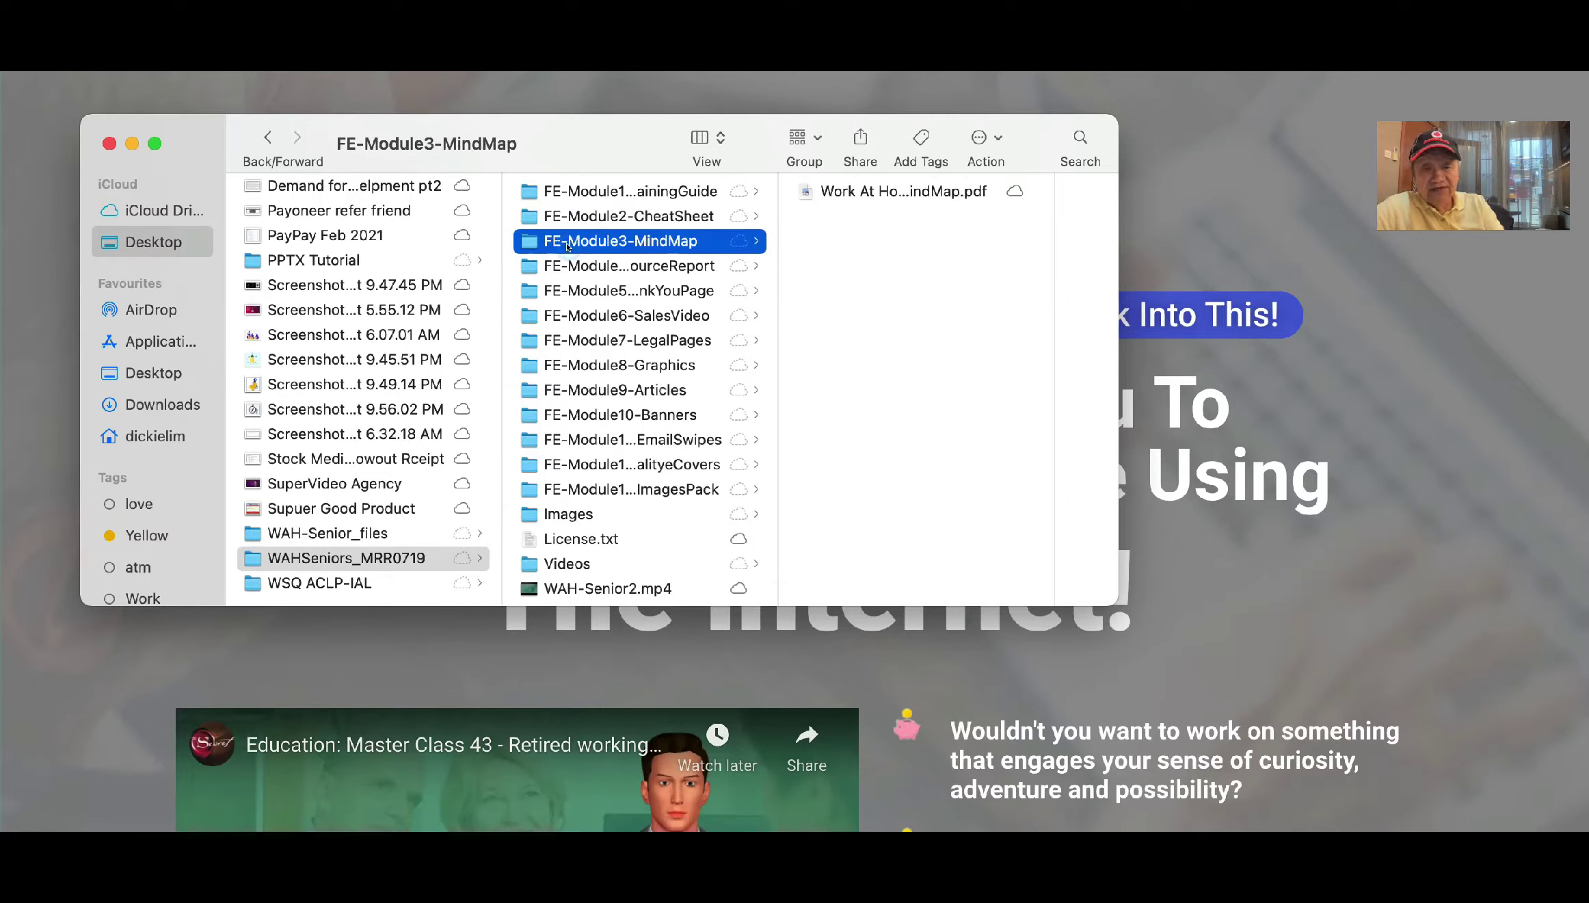
left_click(561, 274)
left_click(556, 310)
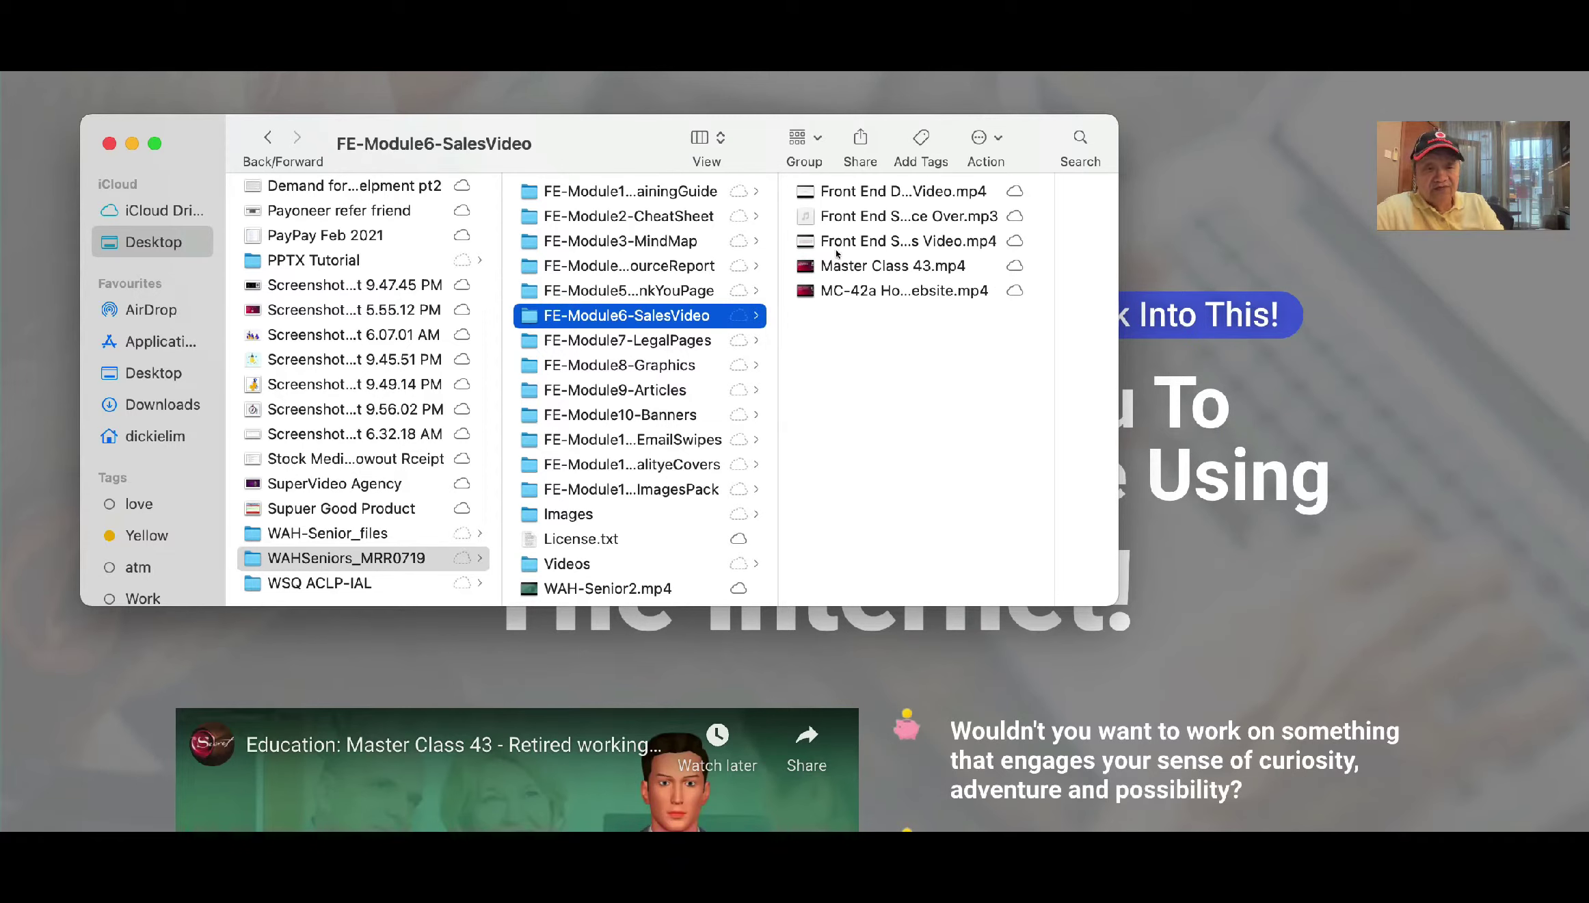
left_click(614, 340)
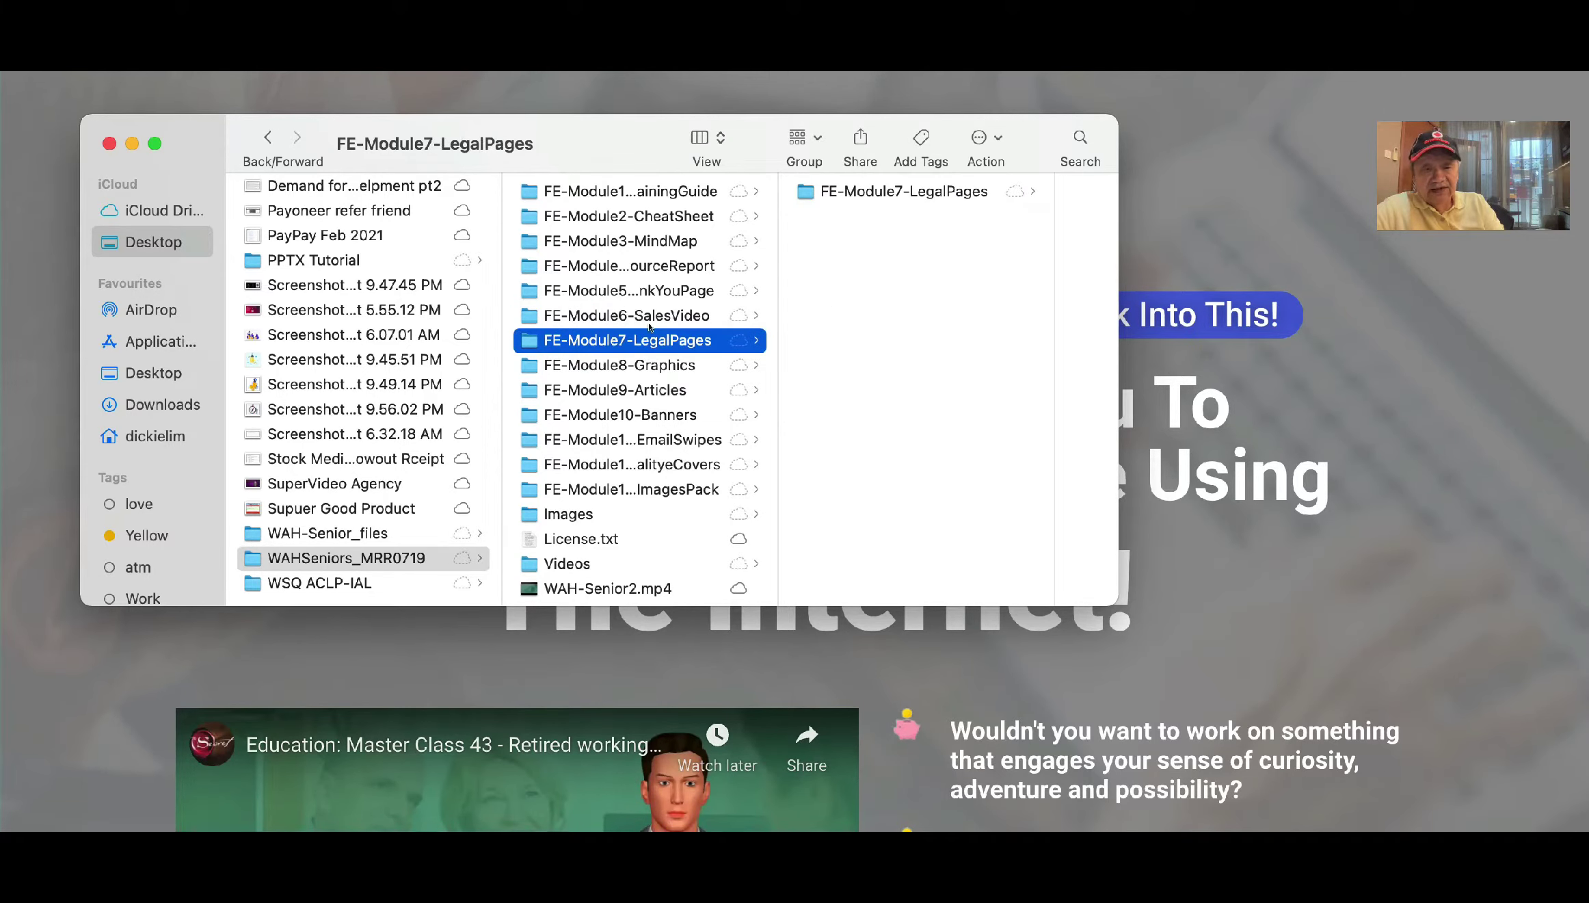
left_click(852, 199)
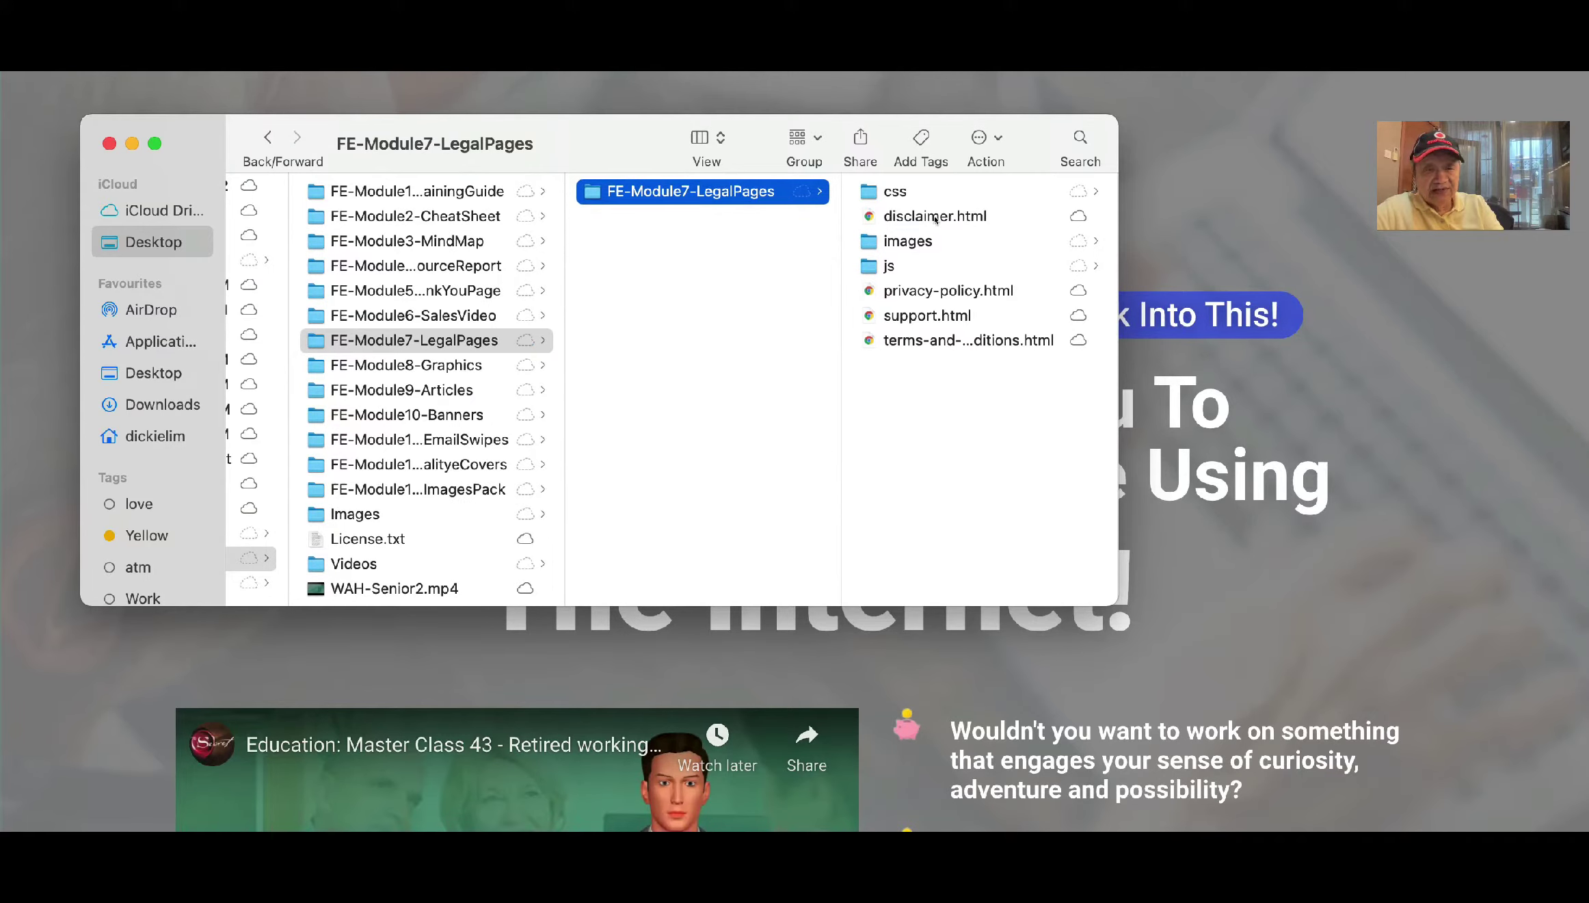
left_click(865, 244)
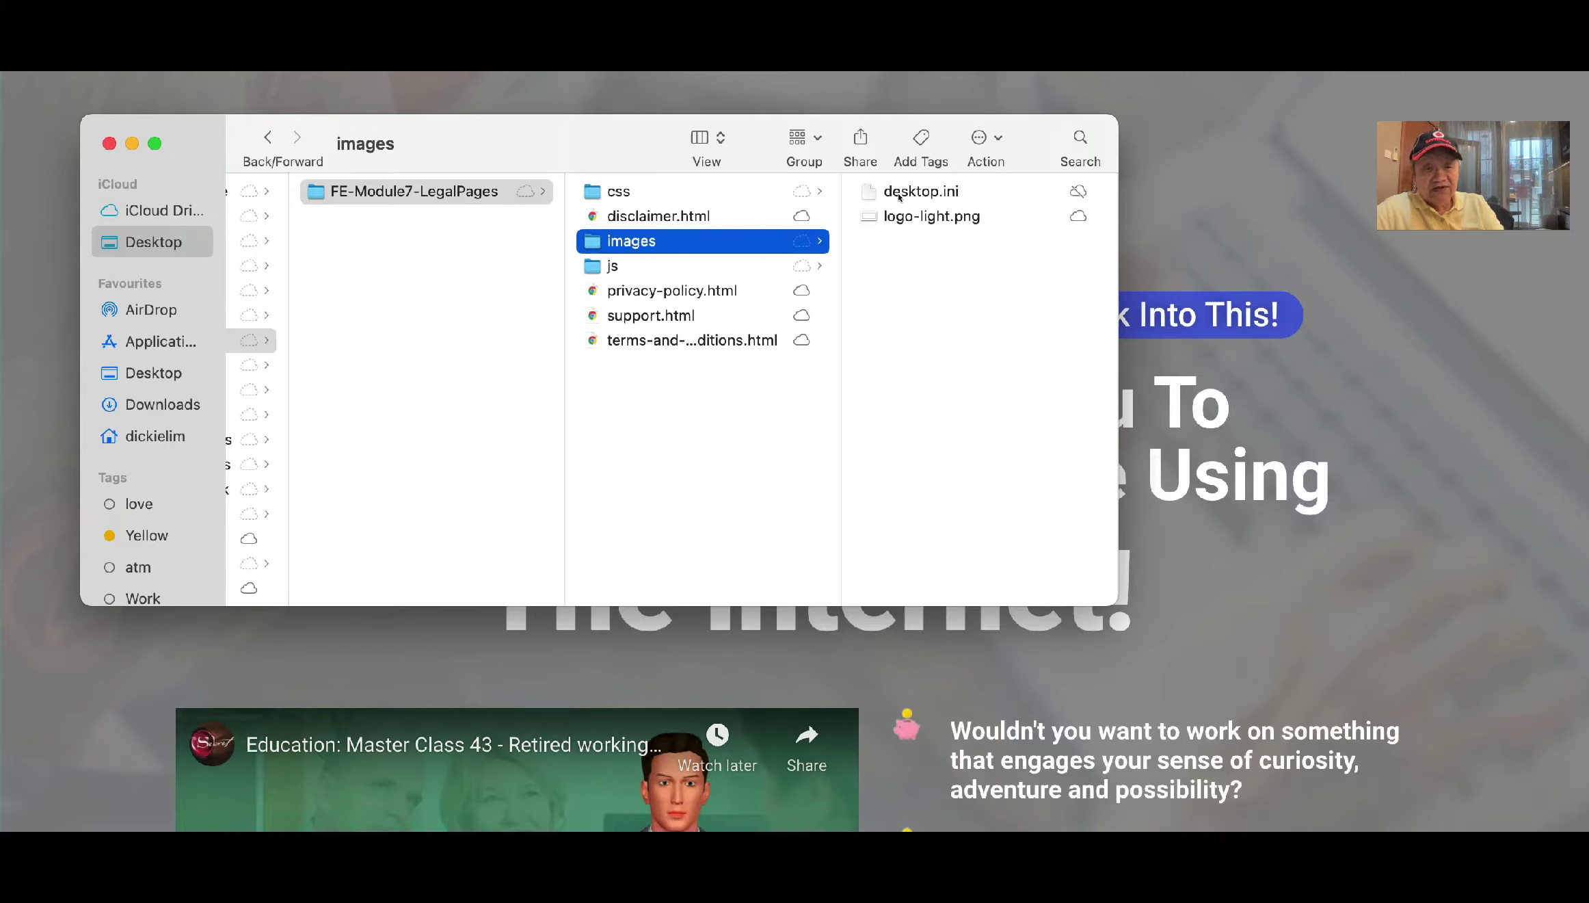
Look over the images, shift the Finder window left, then close it
scroll(576, 356, "left", 2)
scroll(576, 356, "left", 8)
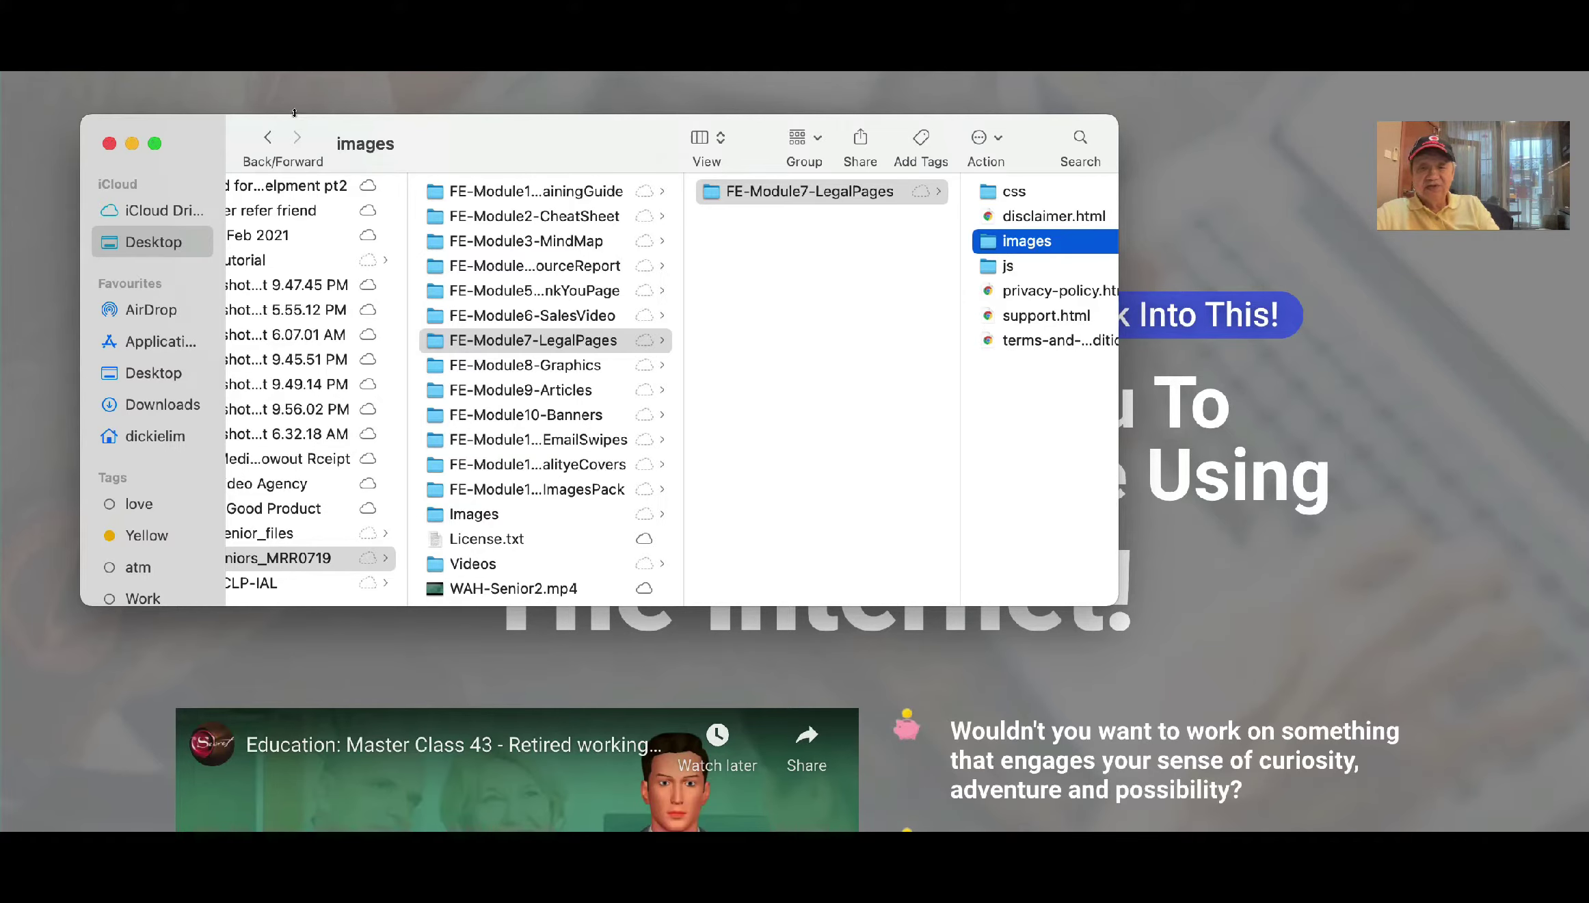
left_click_drag(507, 122, 424, 77)
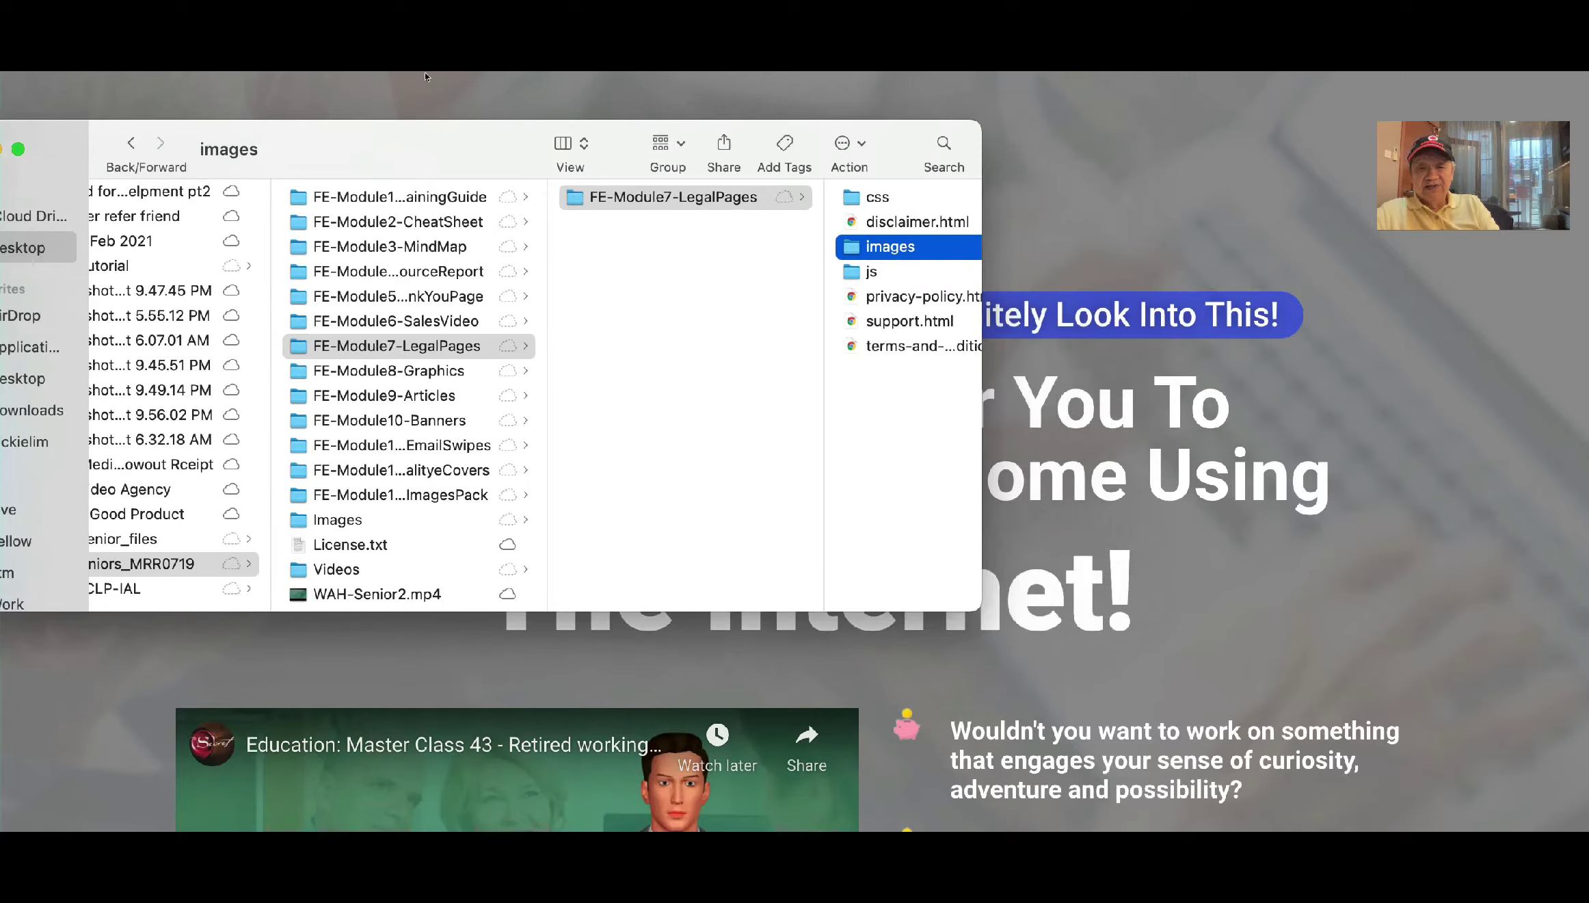
key("super+w")
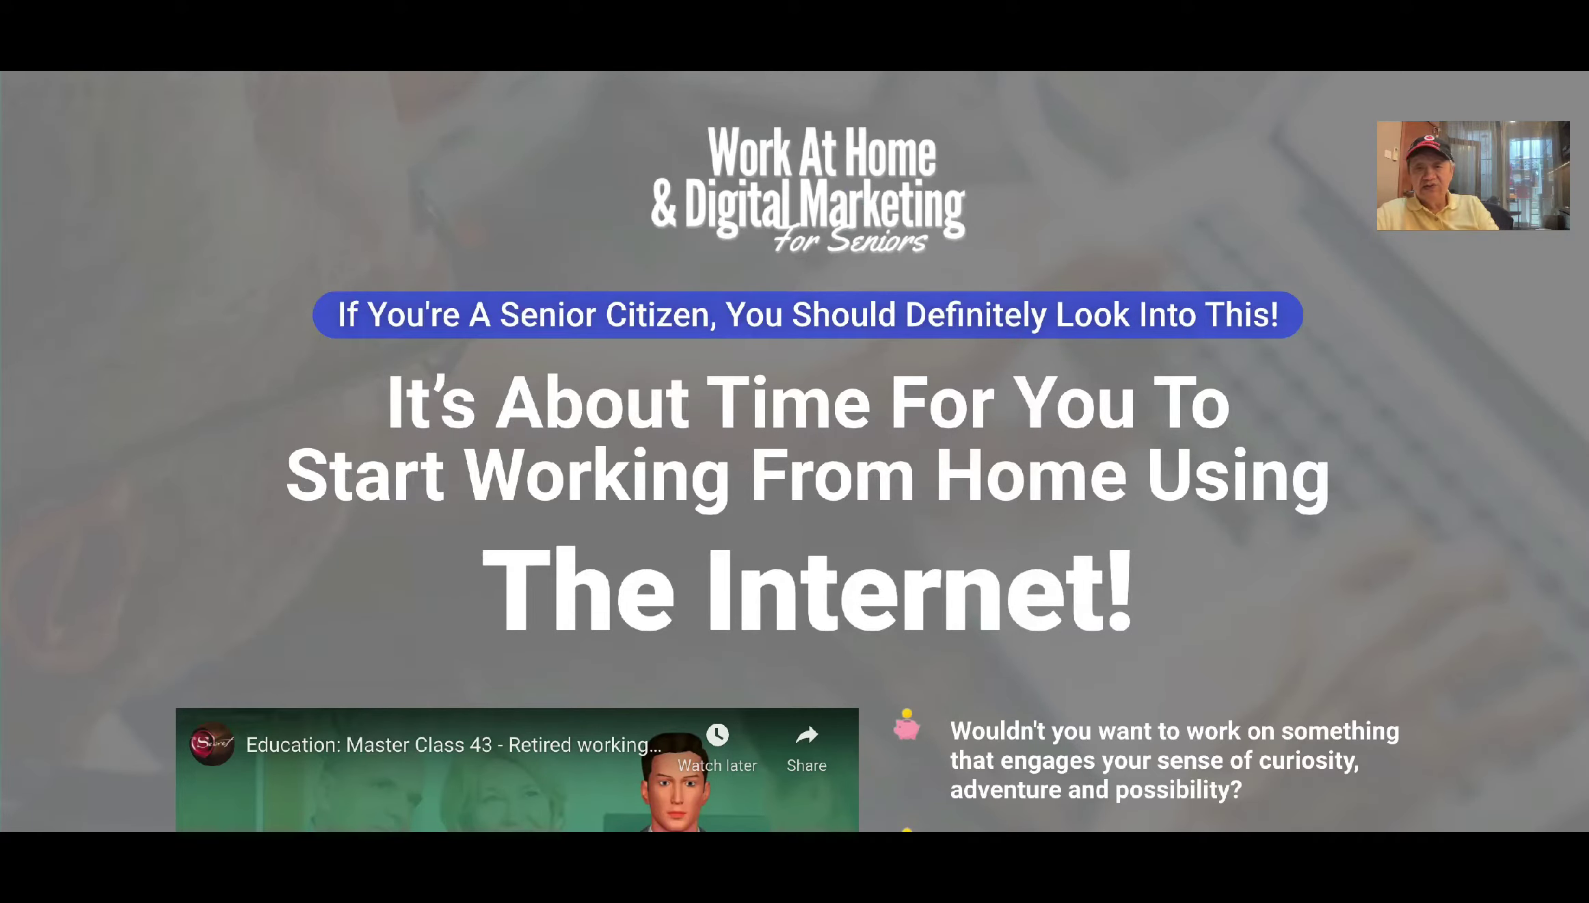
Go from the sales page to the WordPress admin dashboard via the site name menu
mouse_move(86, 67)
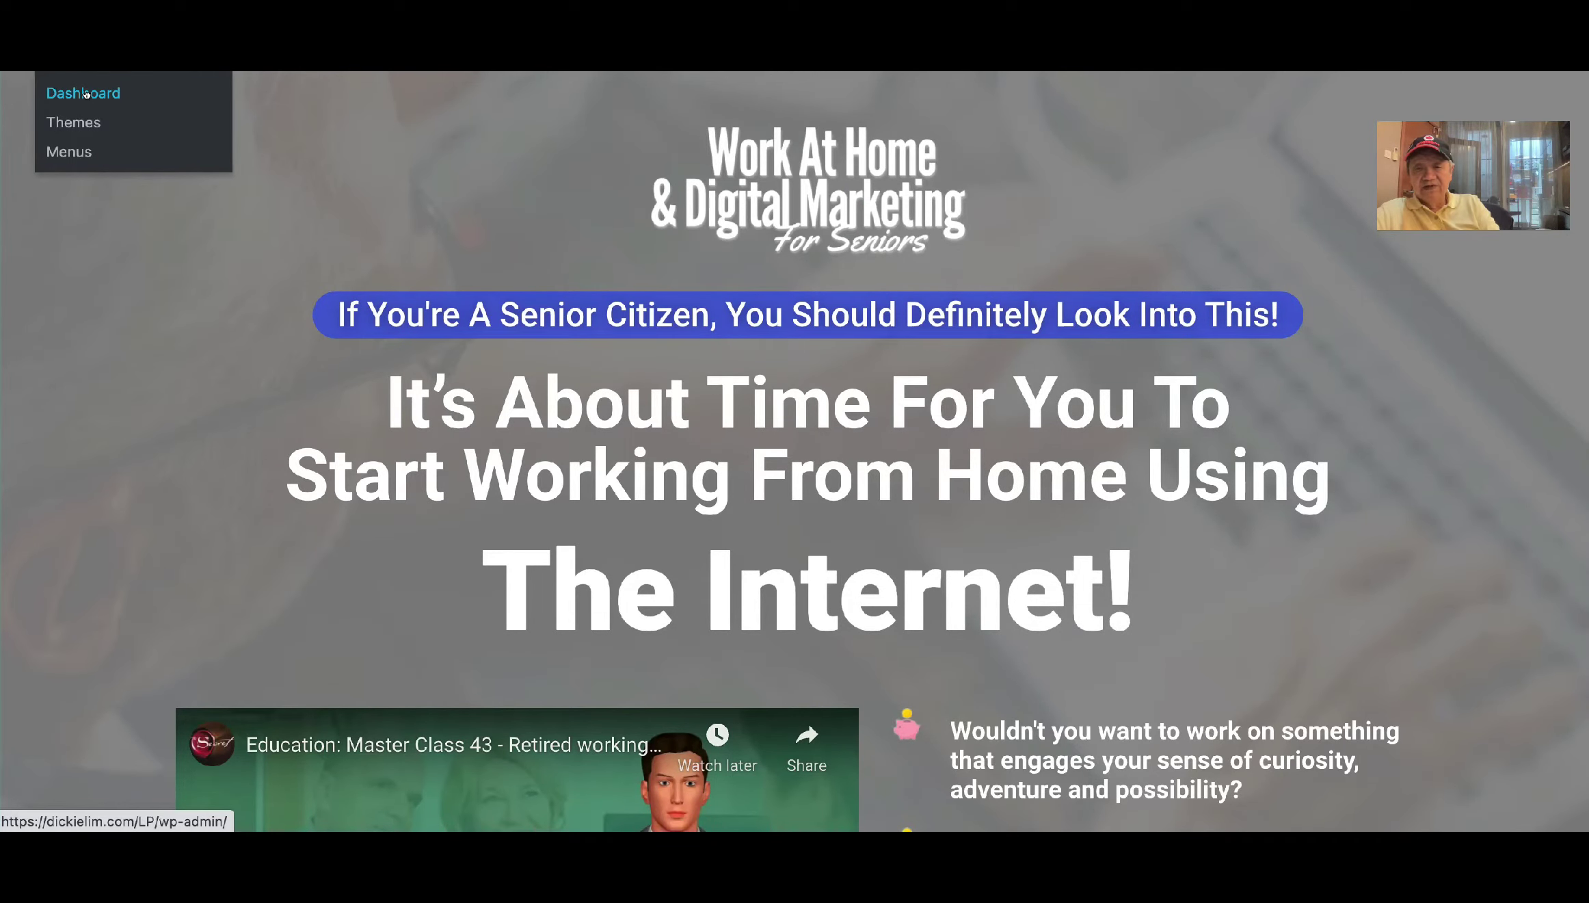
scroll(145, 120, "down", 1)
scroll(173, 115, "up", 2)
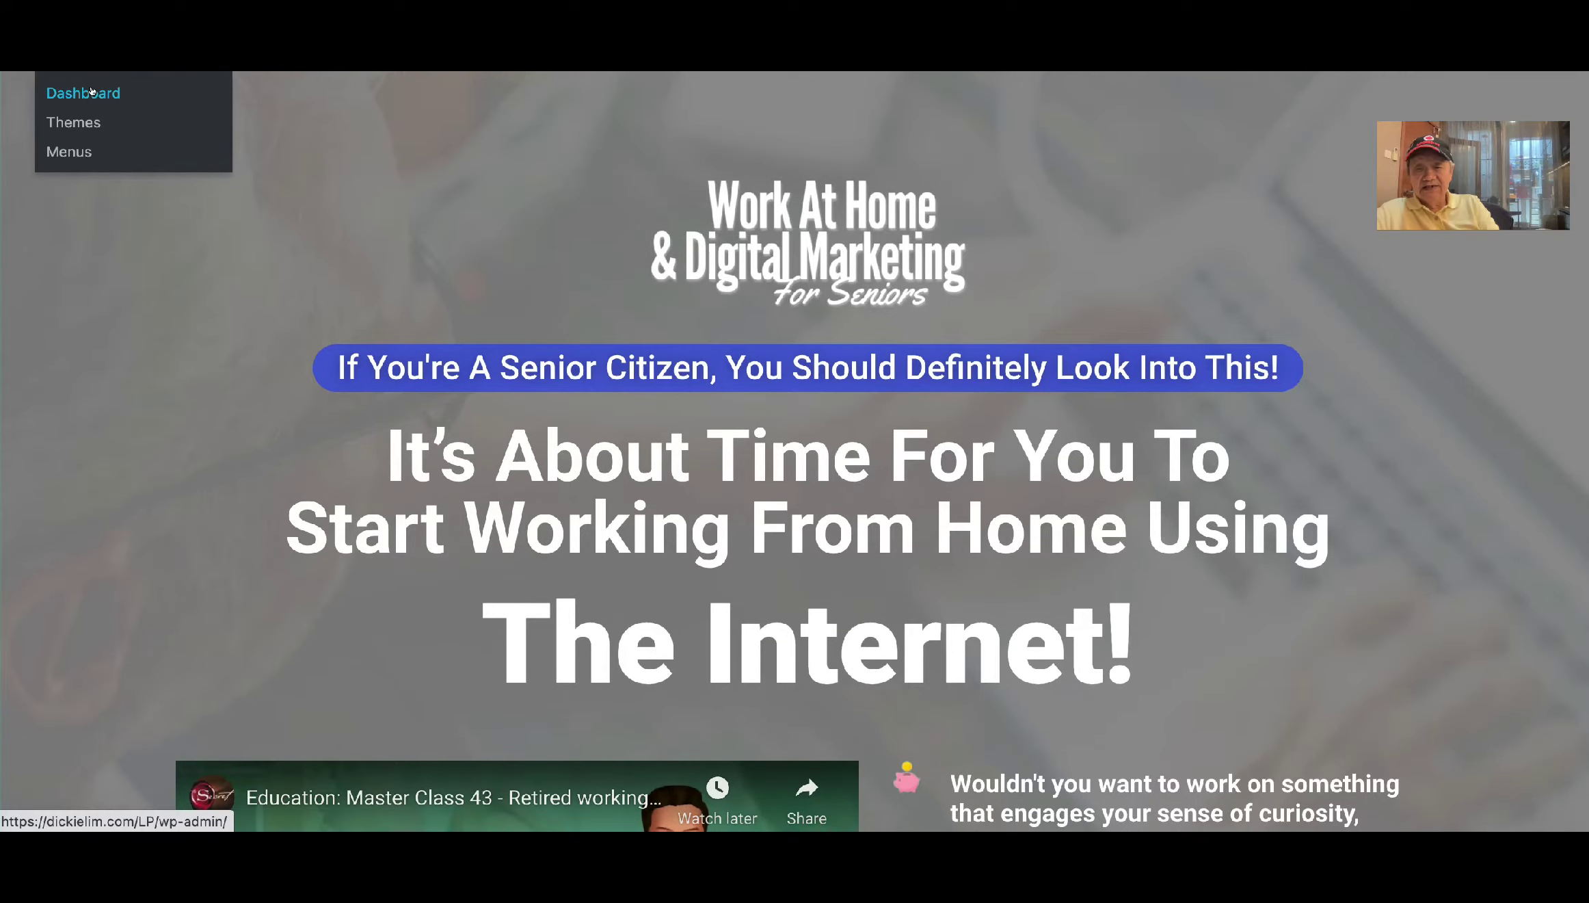
left_click(89, 89)
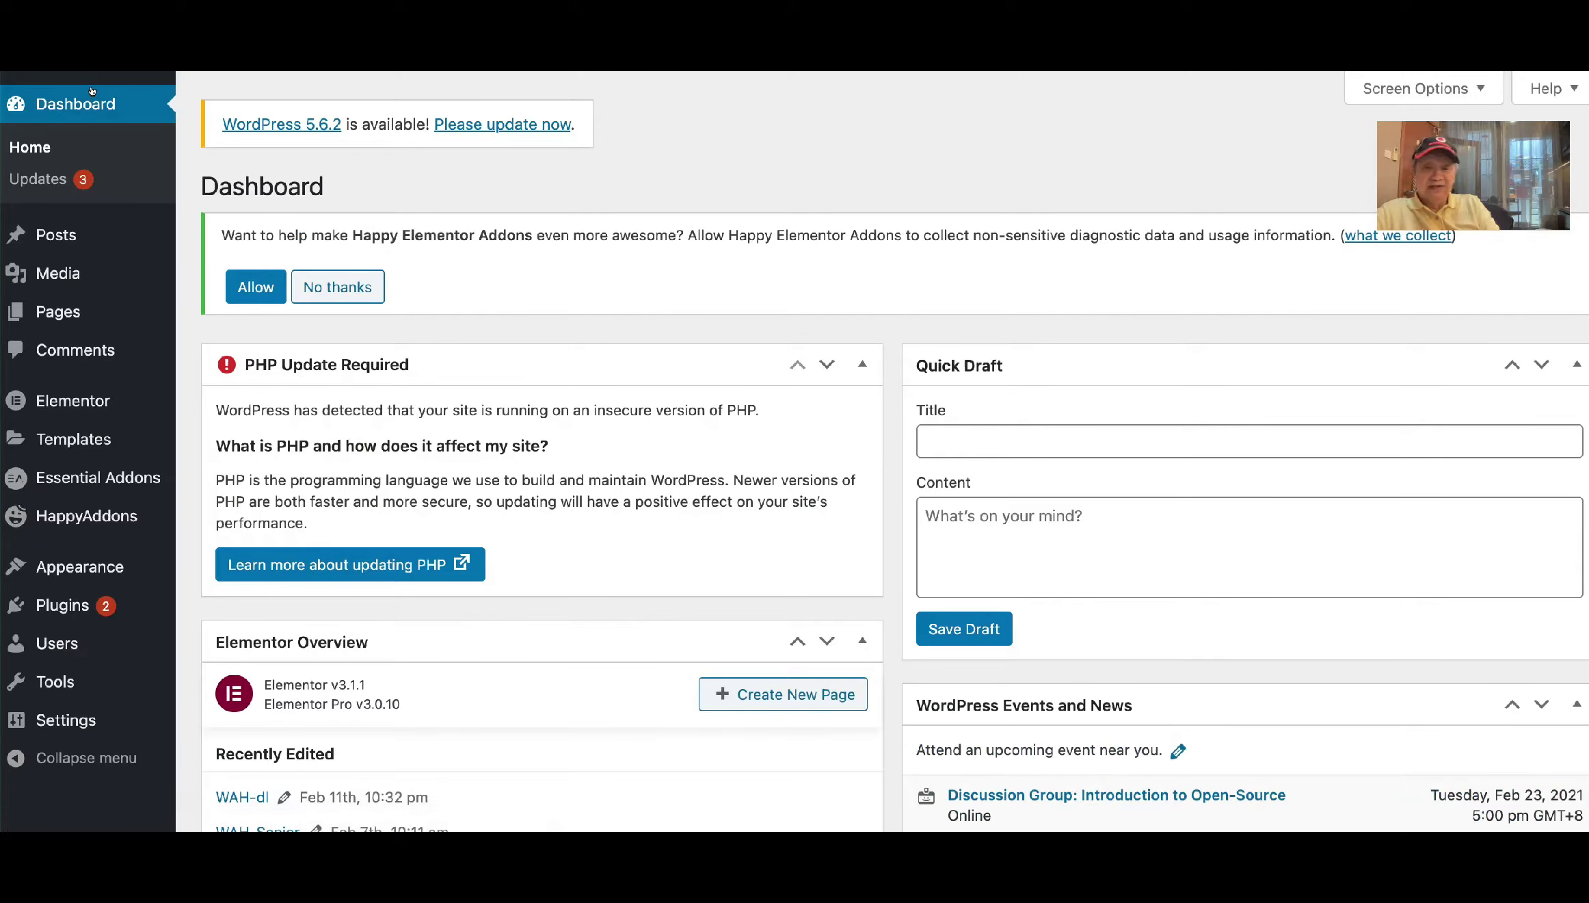
Open the Media Library from the sidebar's Media menu
mouse_move(95, 225)
mouse_move(55, 273)
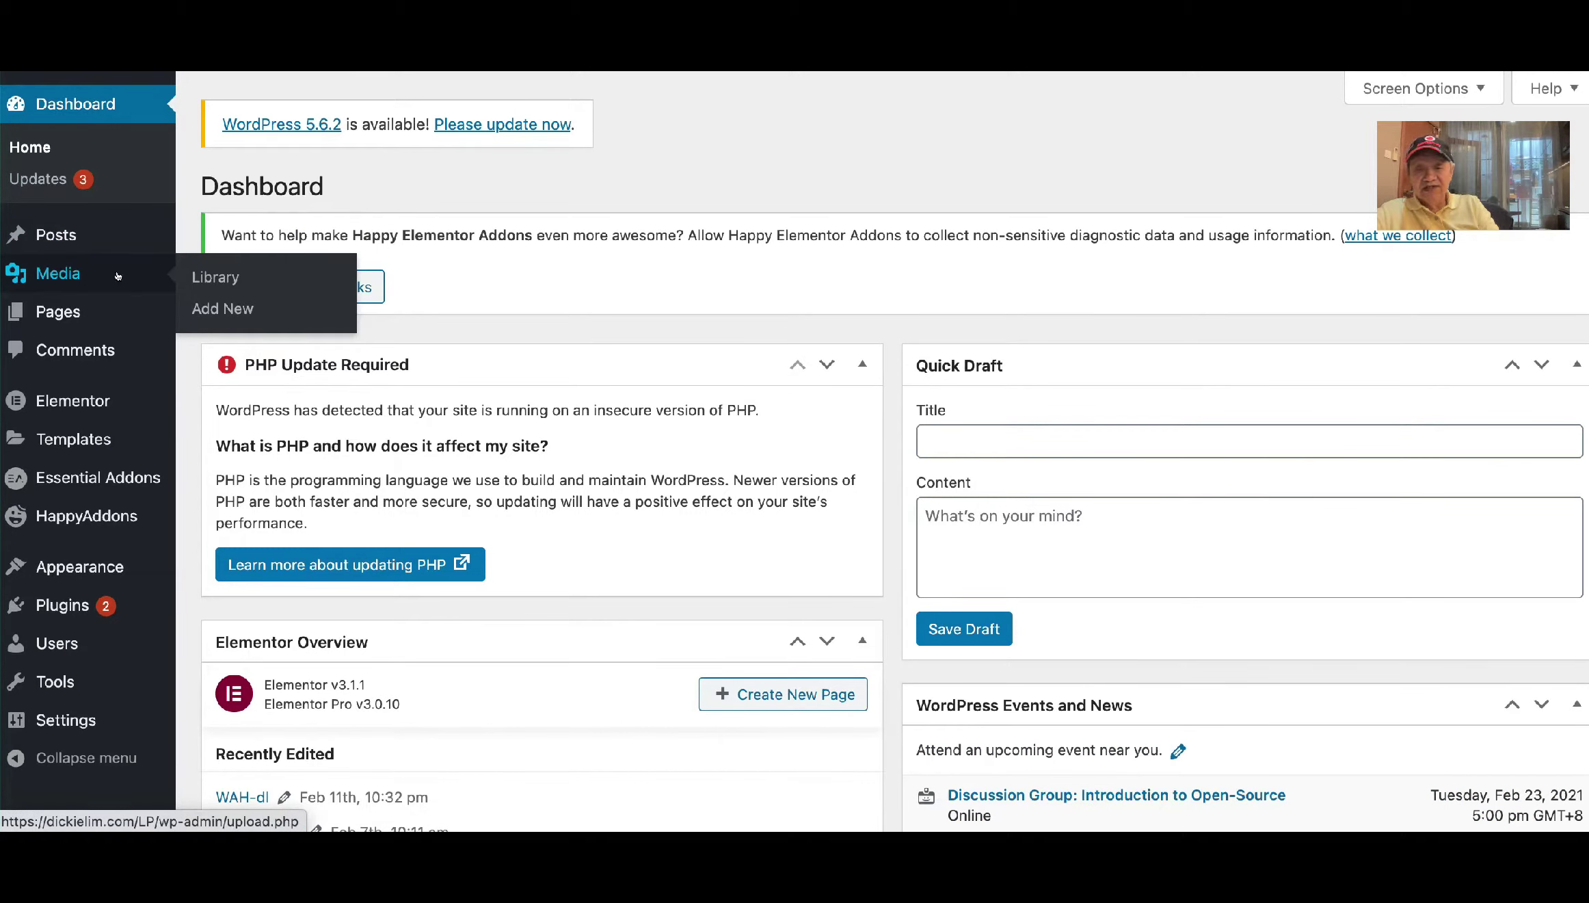
left_click(221, 272)
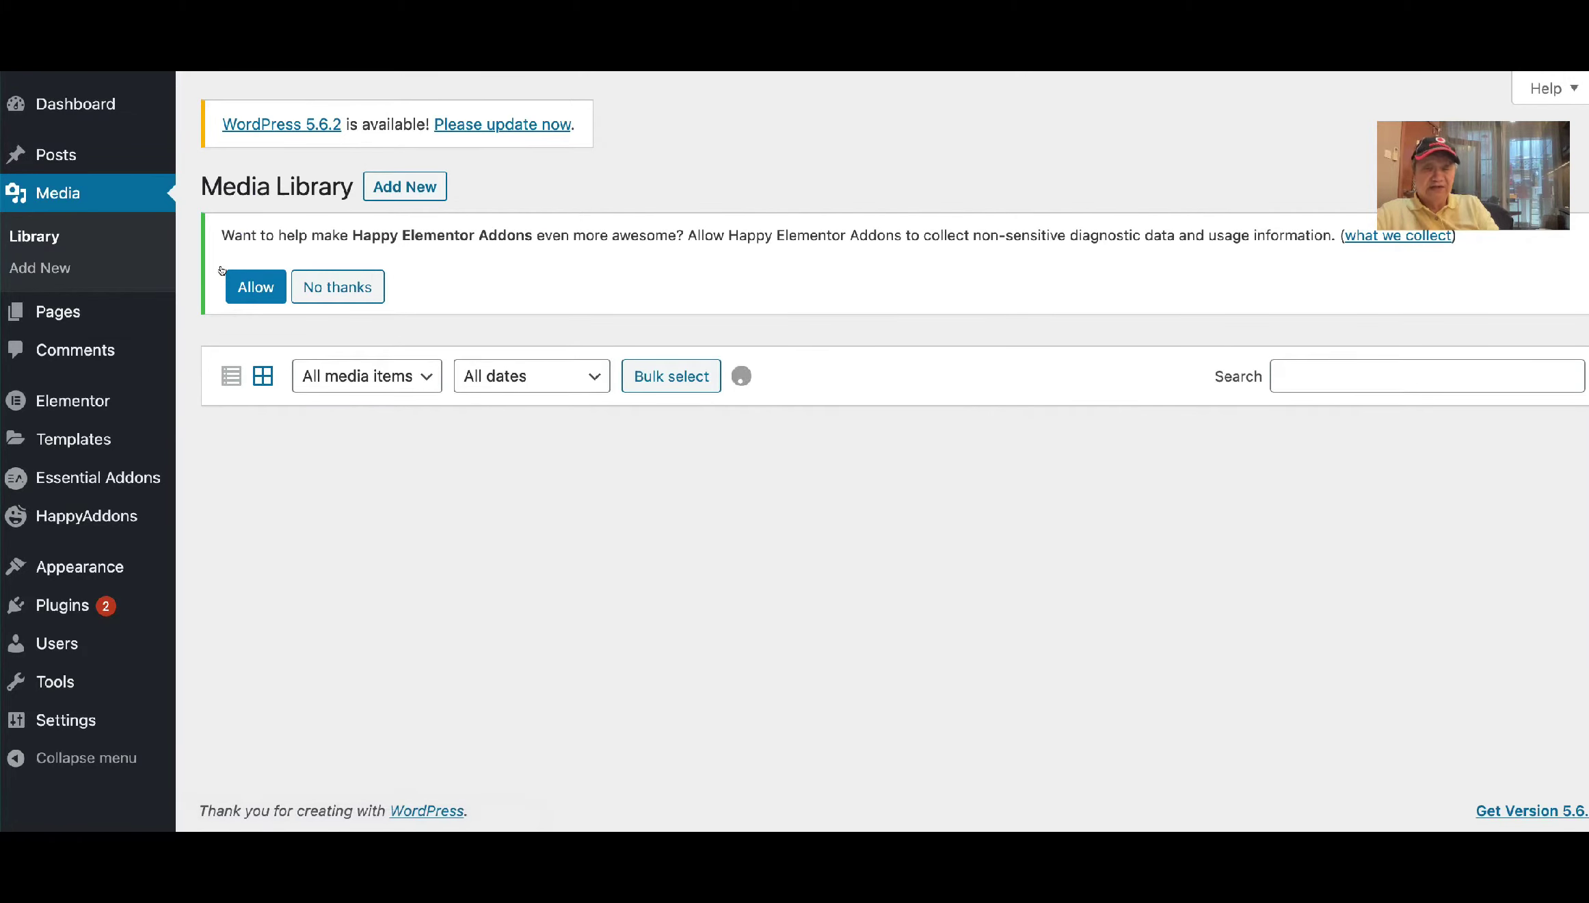
Scan the media grid and open the Privacy-4.png attachment details
scroll(506, 462, "down", 5)
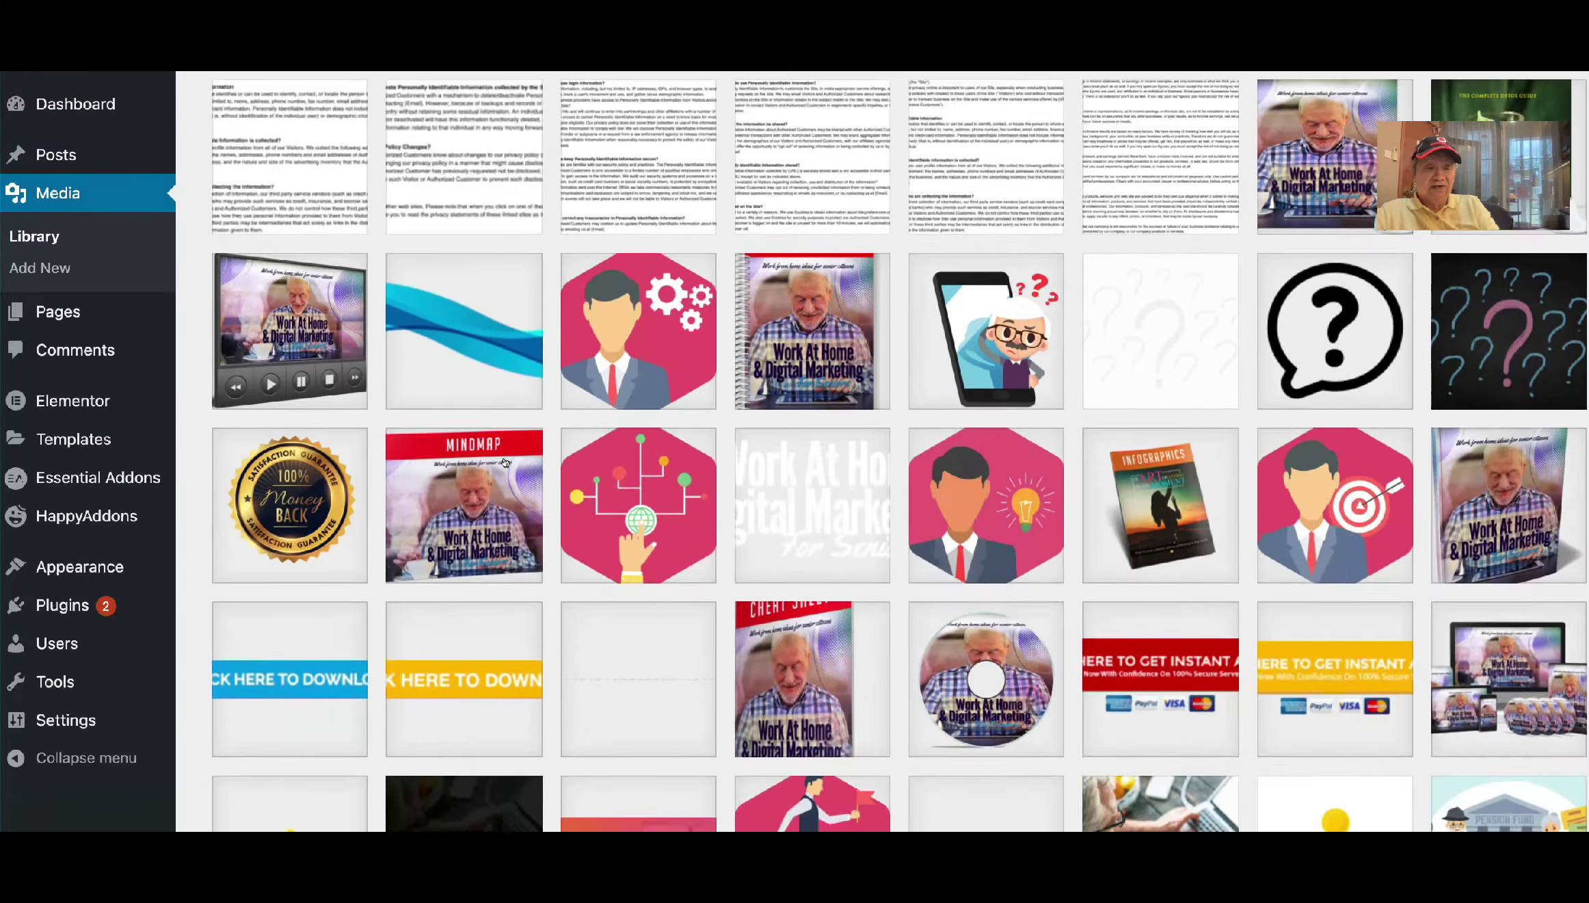
scroll(505, 463, "down", 15)
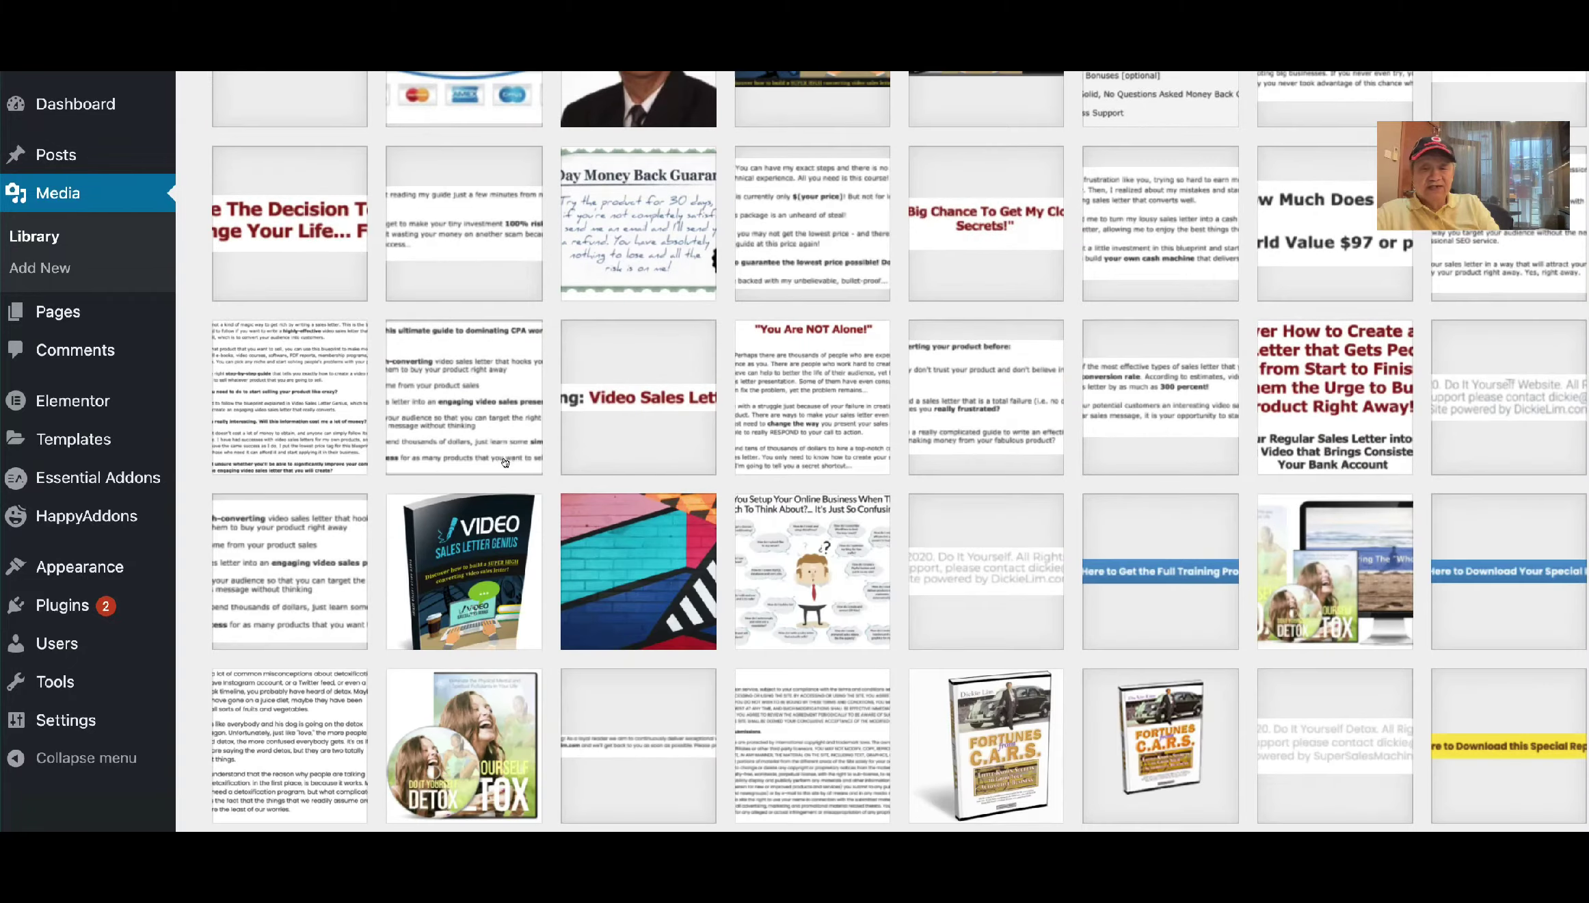
scroll(505, 462, "down", 2)
scroll(320, 328, "up", 1)
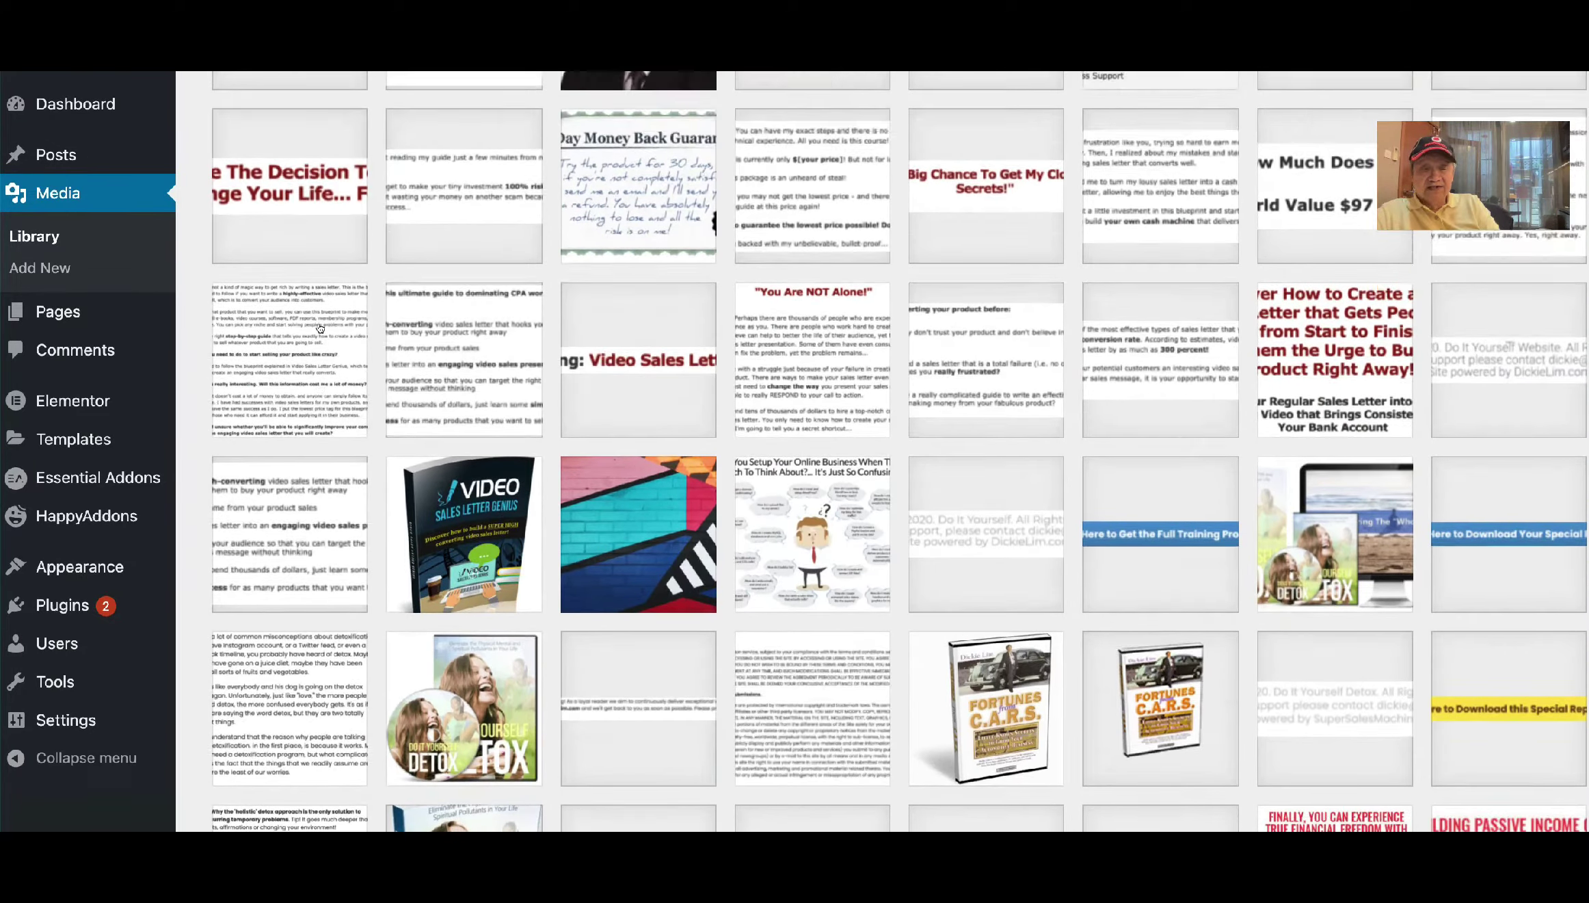
scroll(320, 328, "up", 20)
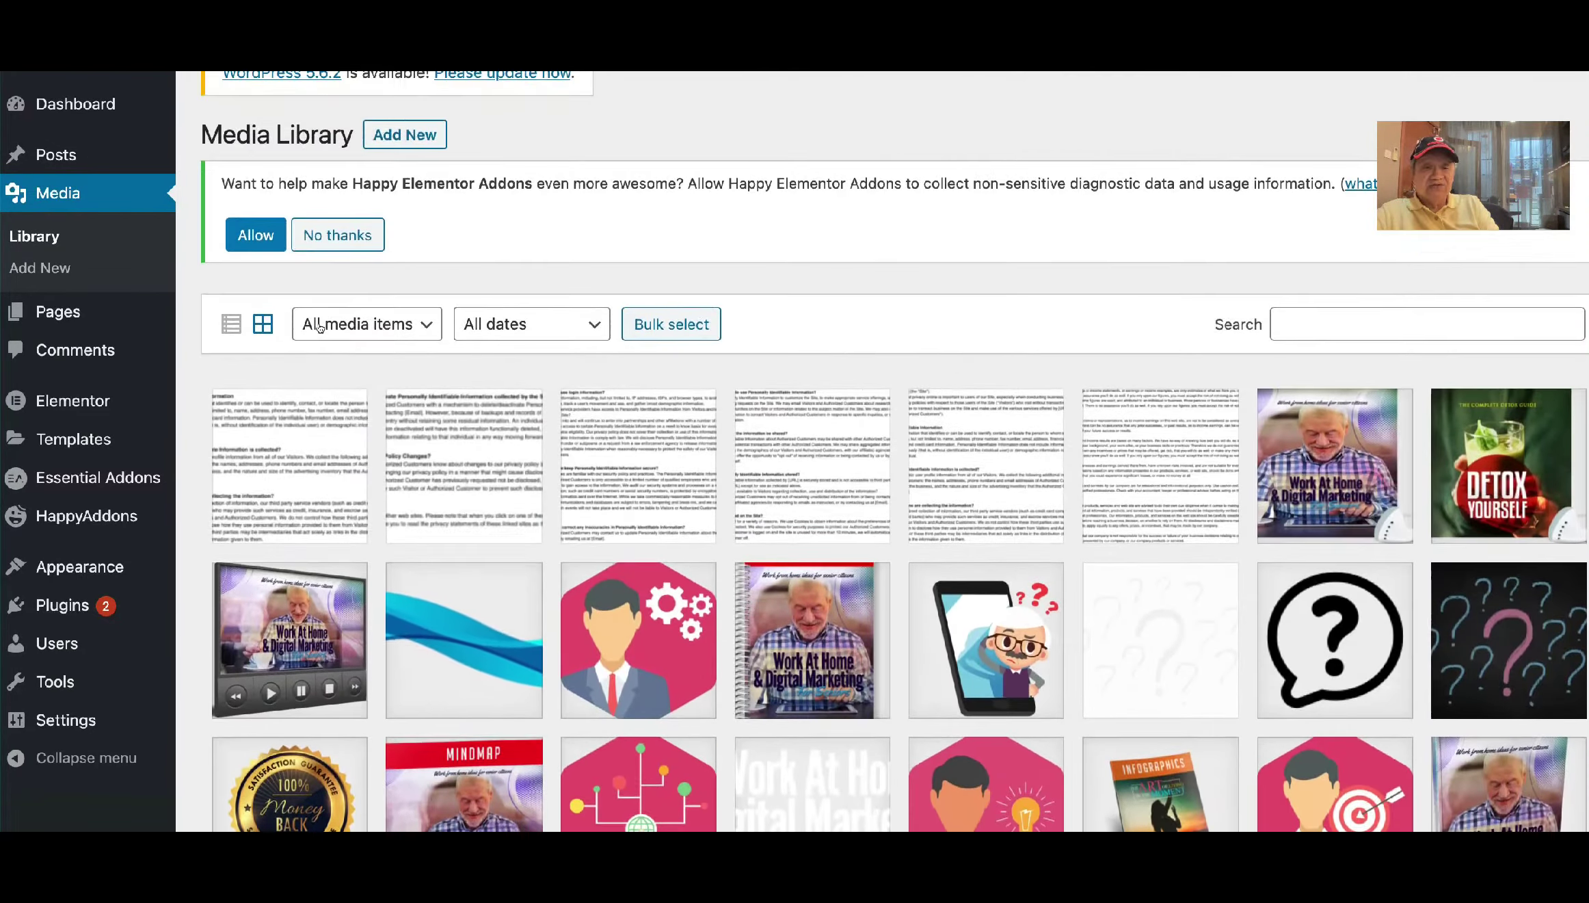
left_click(438, 456)
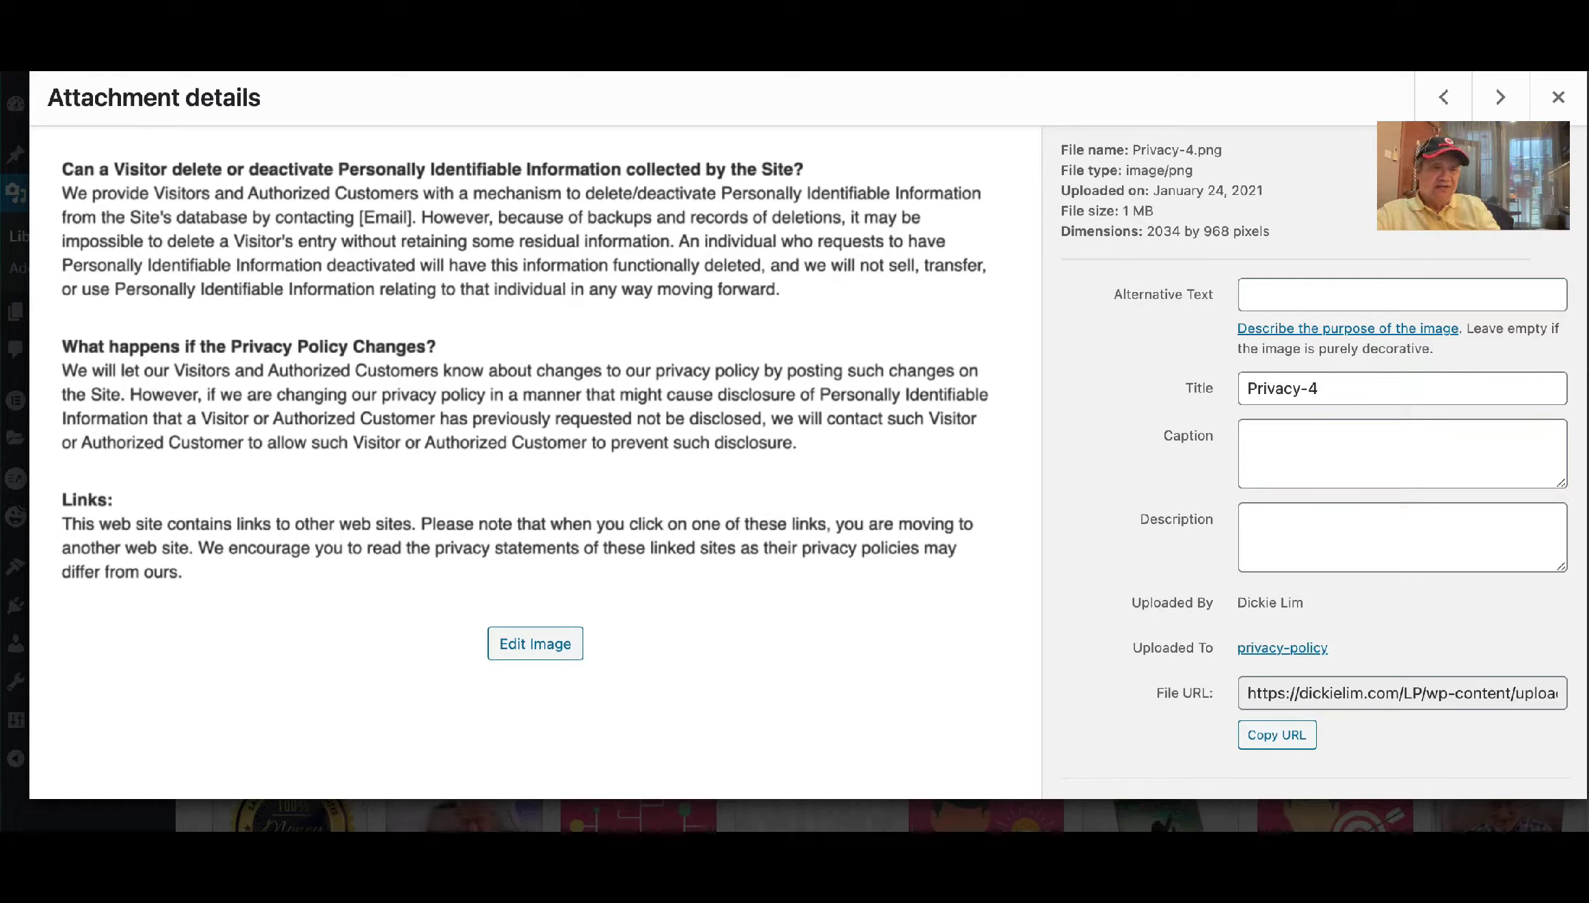
left_click(1559, 97)
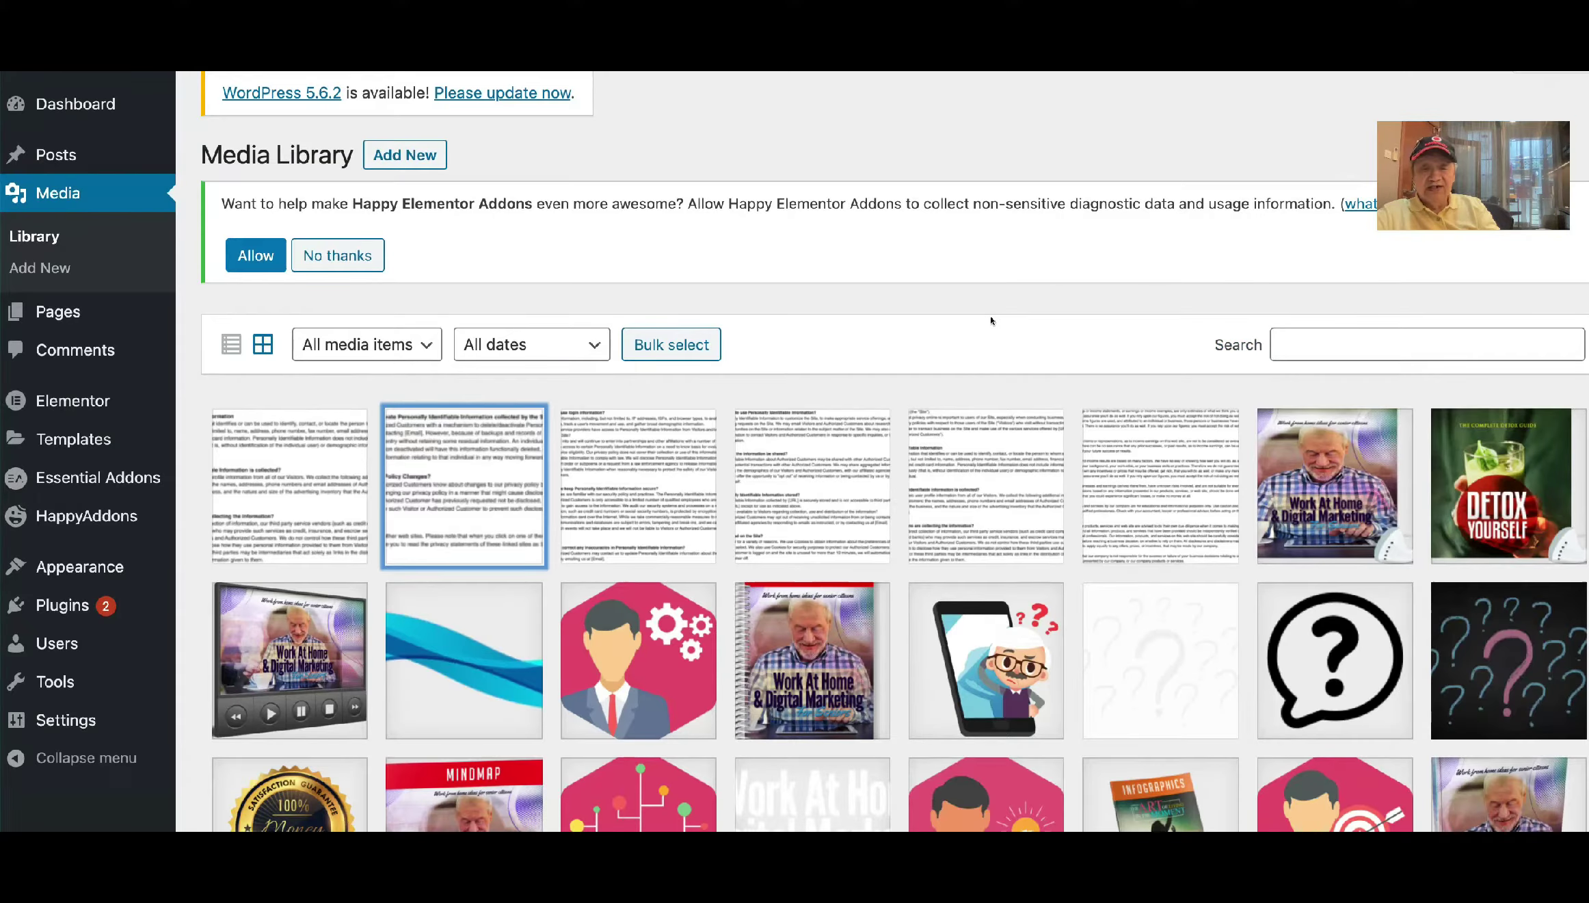
left_click(850, 454)
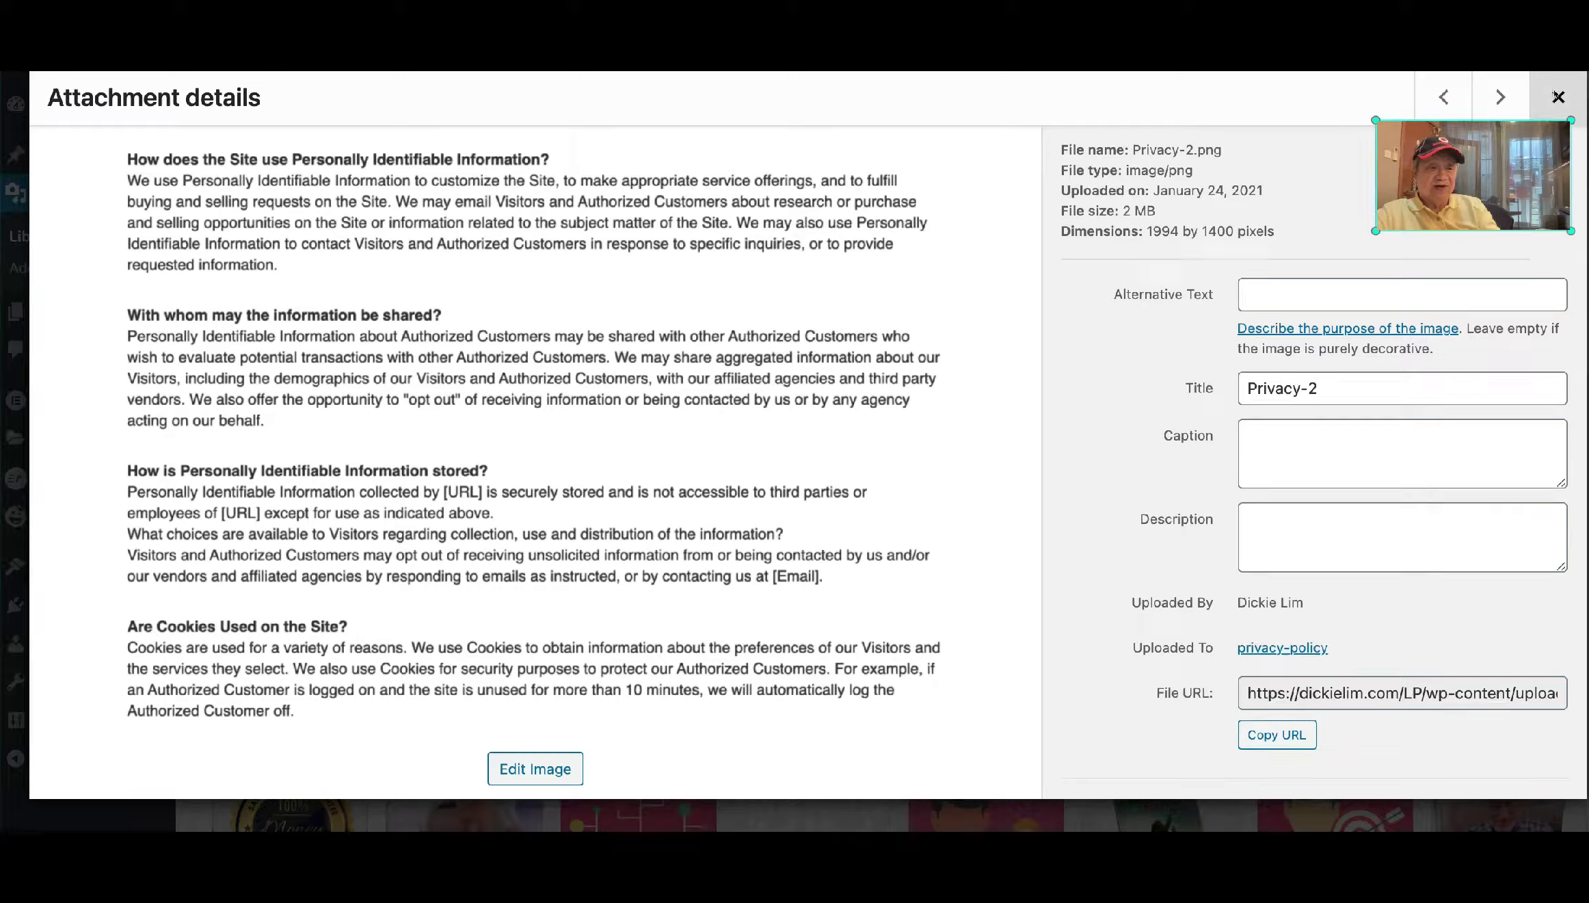
key("Escape")
scroll(1100, 306, "down", 1)
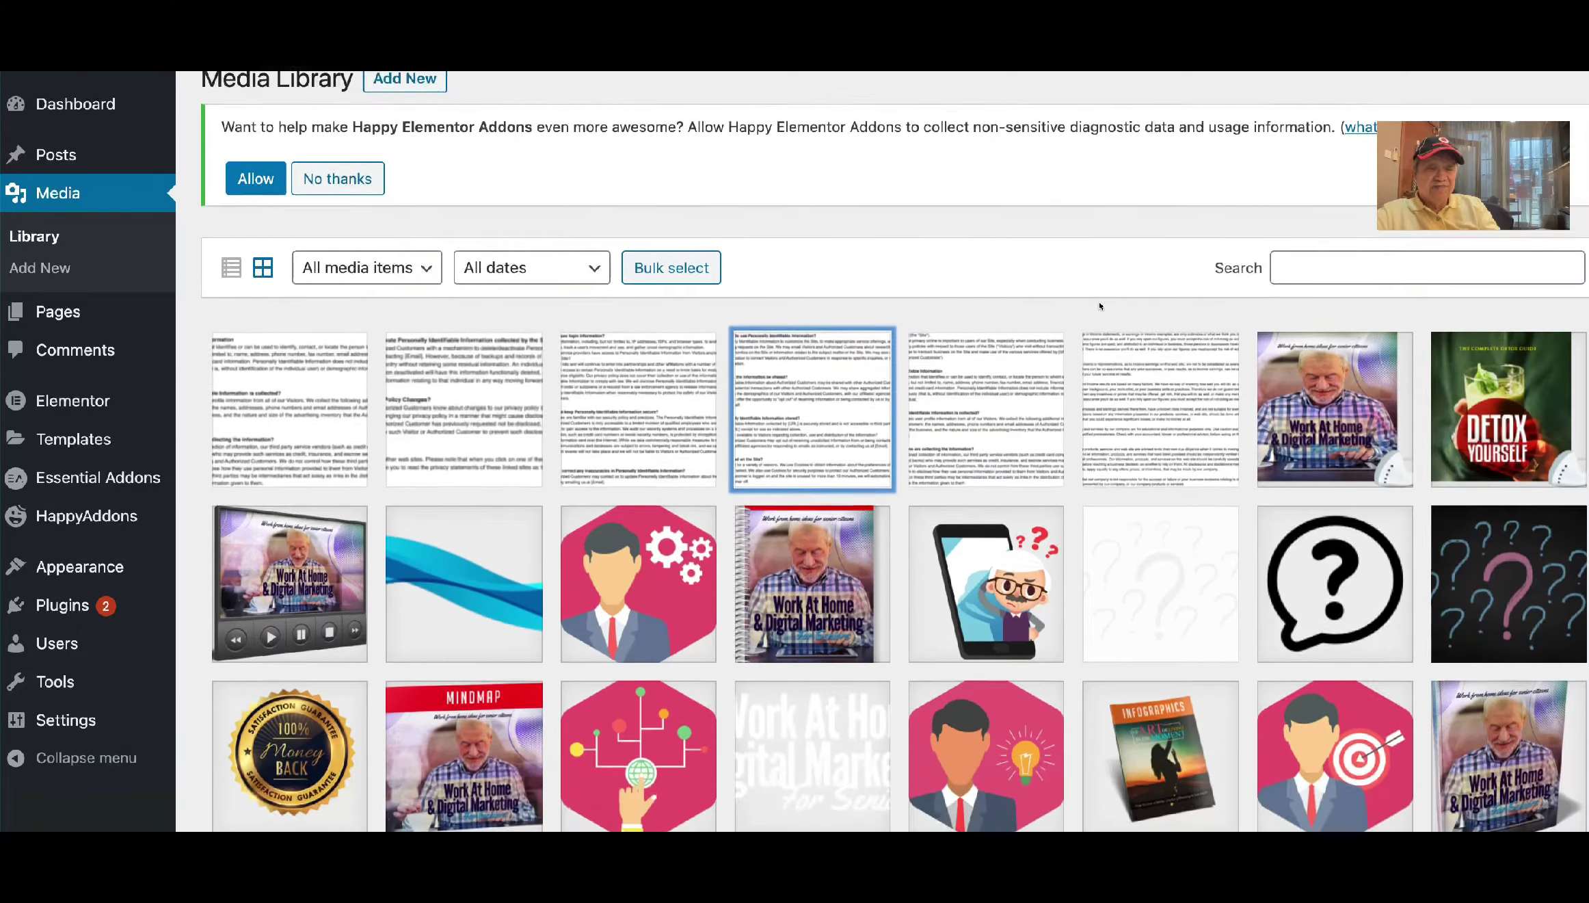
left_click(1324, 364)
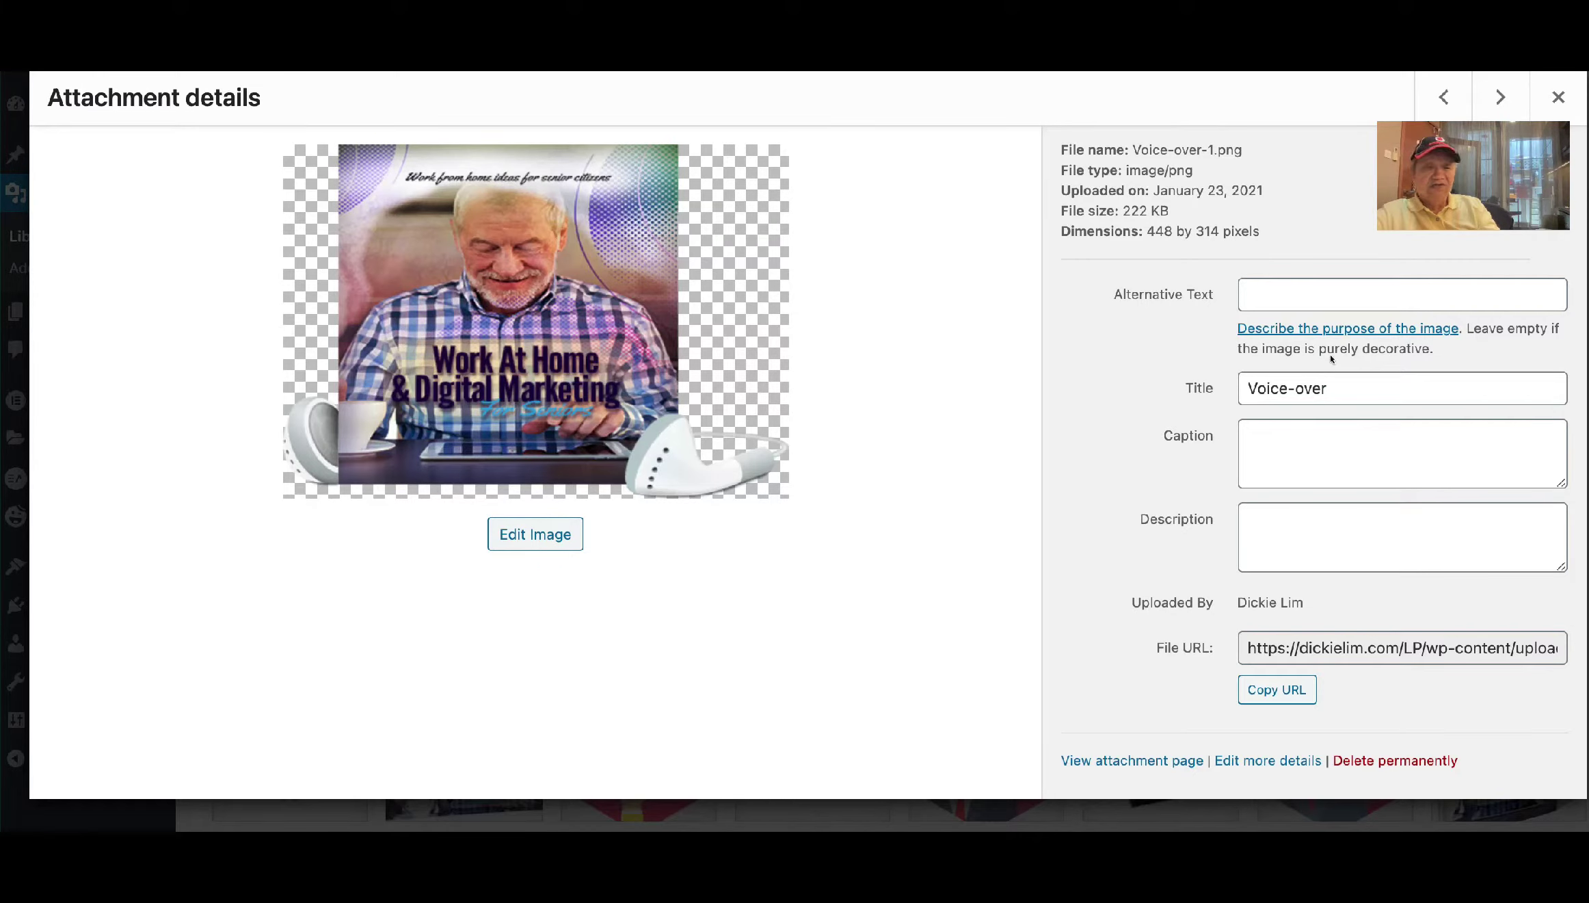
left_click(1556, 98)
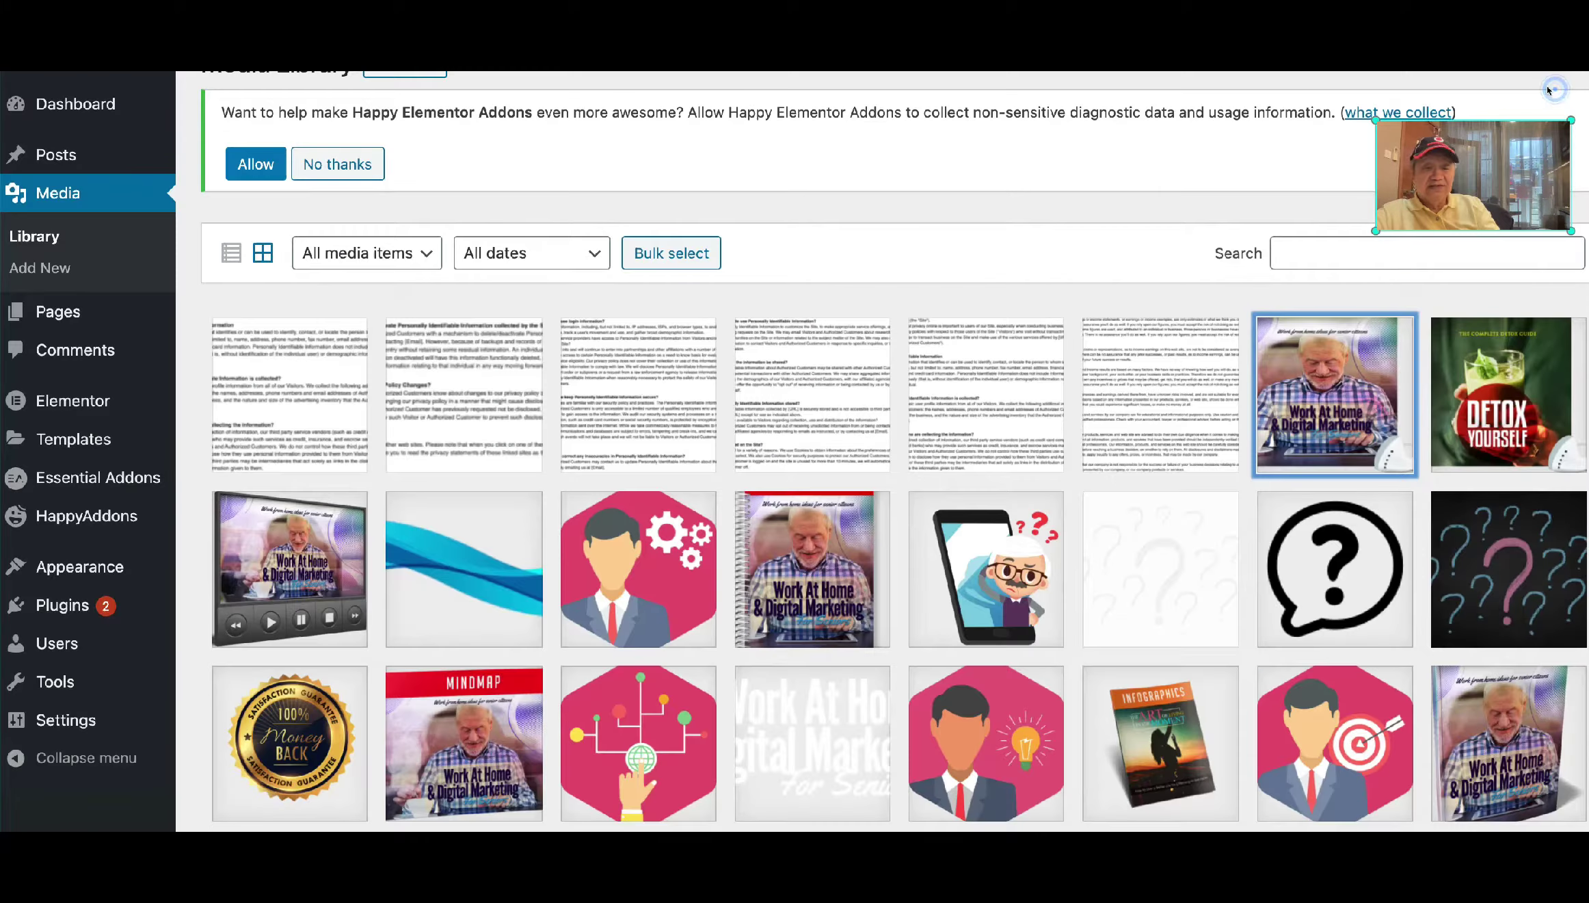
scroll(980, 521, "down", 3)
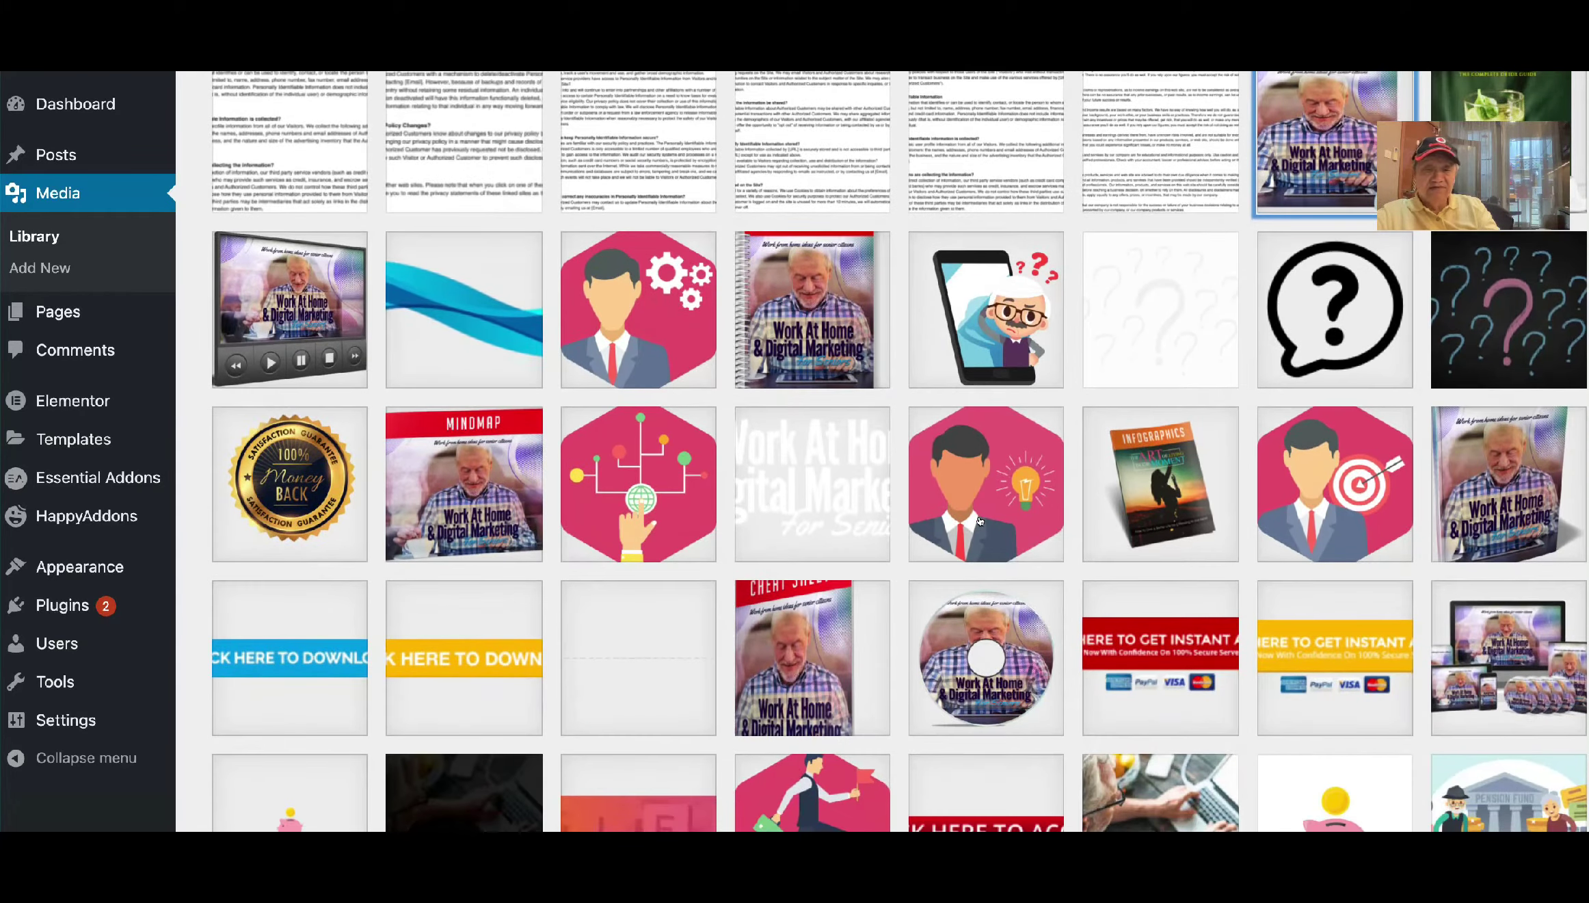
scroll(776, 524, "down", 2)
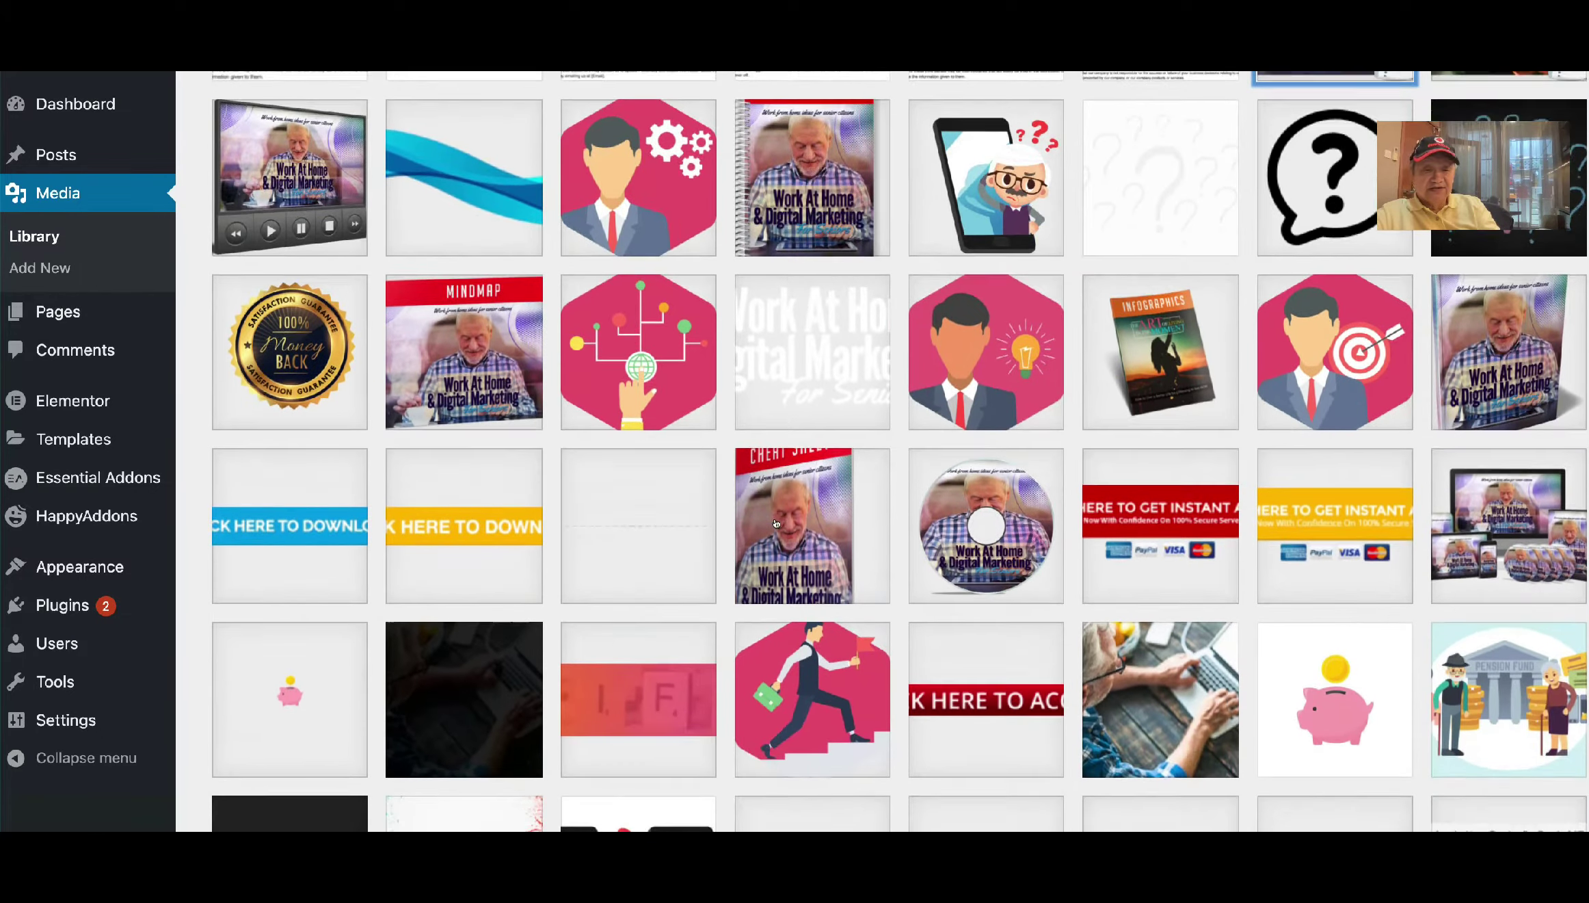
scroll(776, 524, "down", 5)
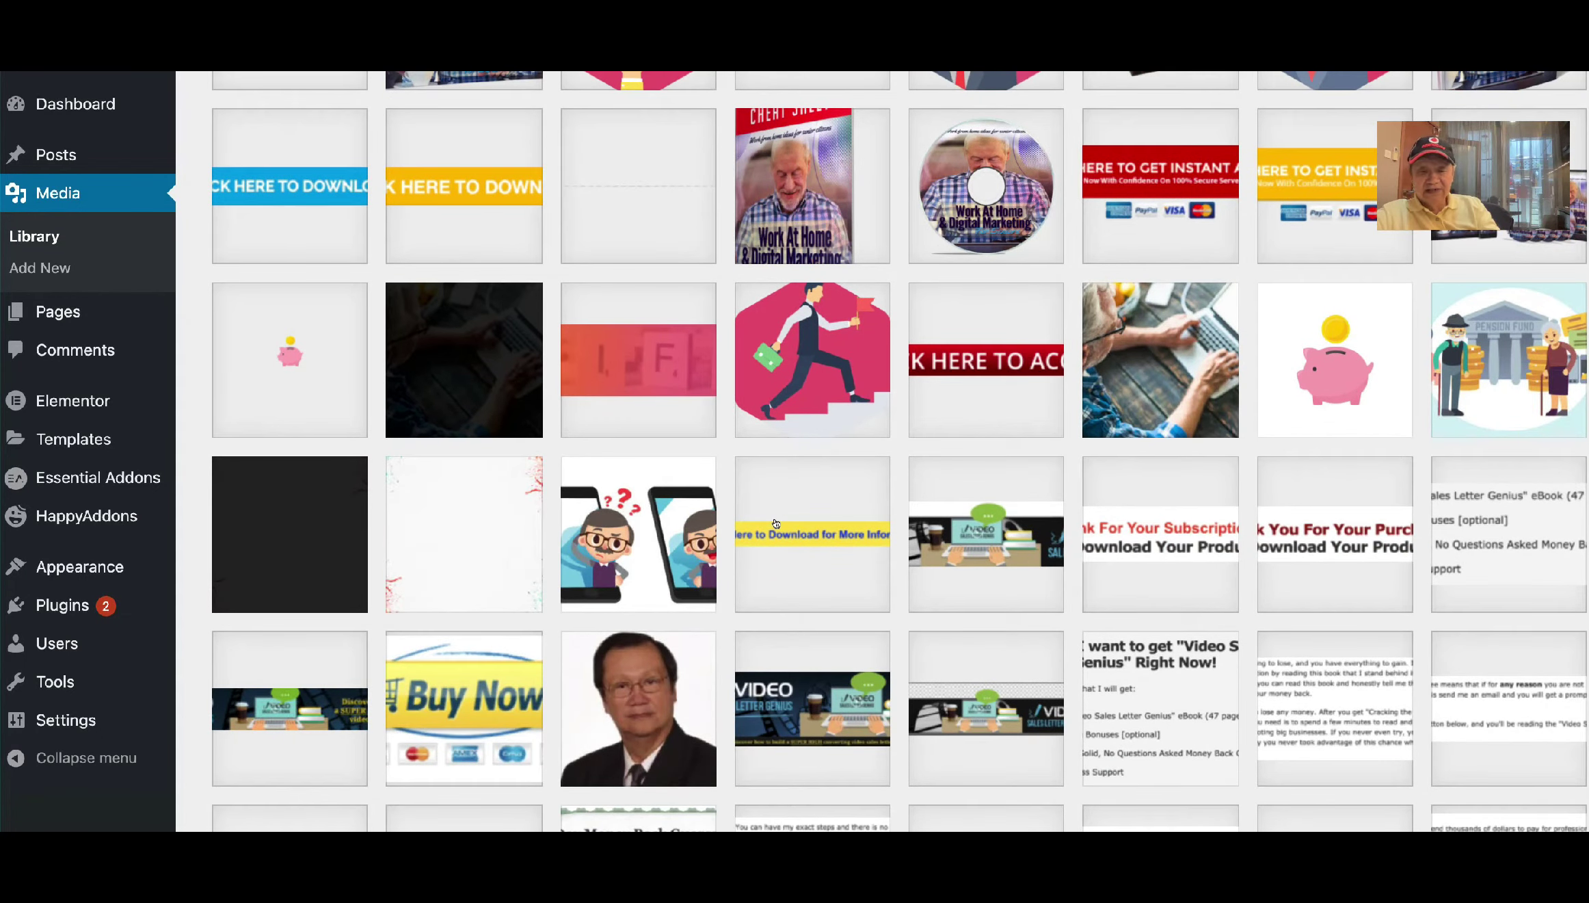
scroll(844, 516, "up", 5)
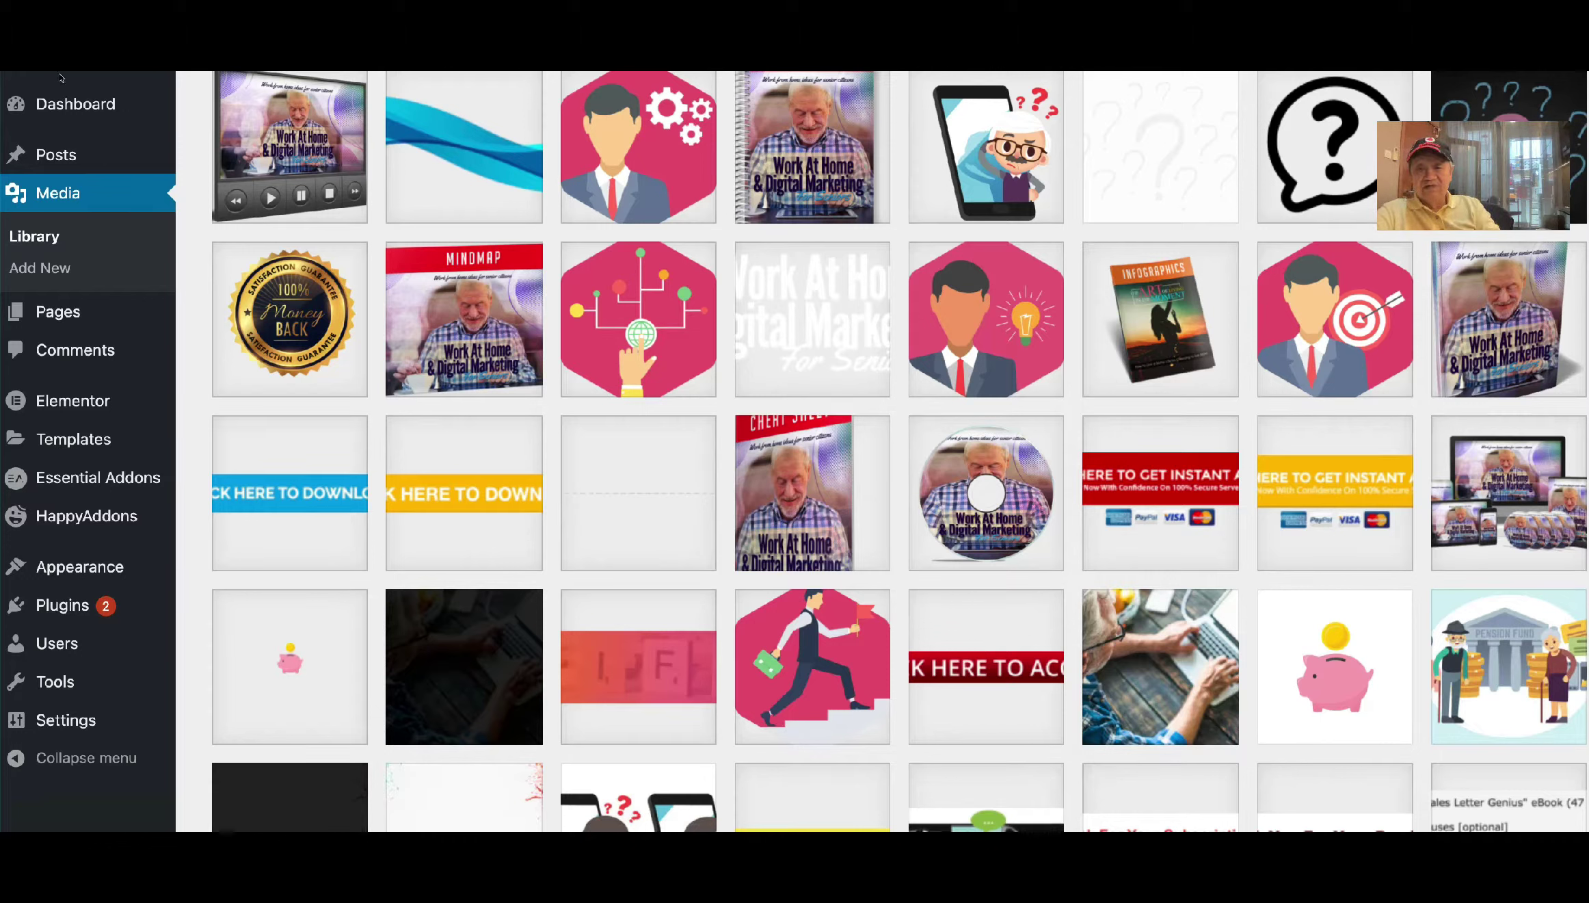
mouse_move(49, 101)
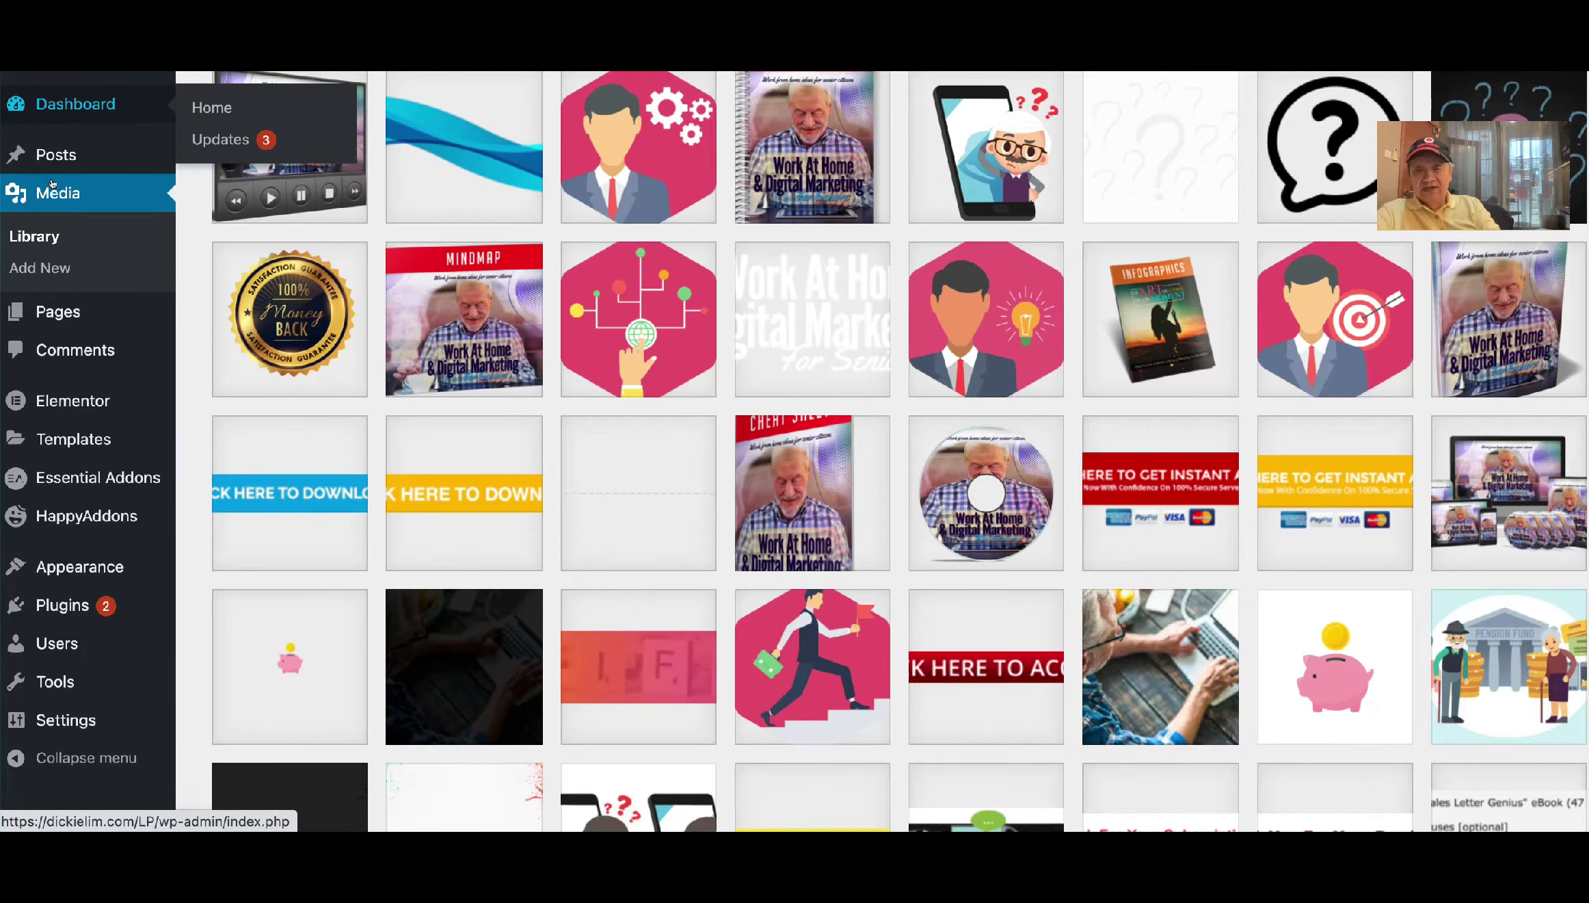
Open the Pages list, scroll to WAH-Senior and view it live
left_click(58, 312)
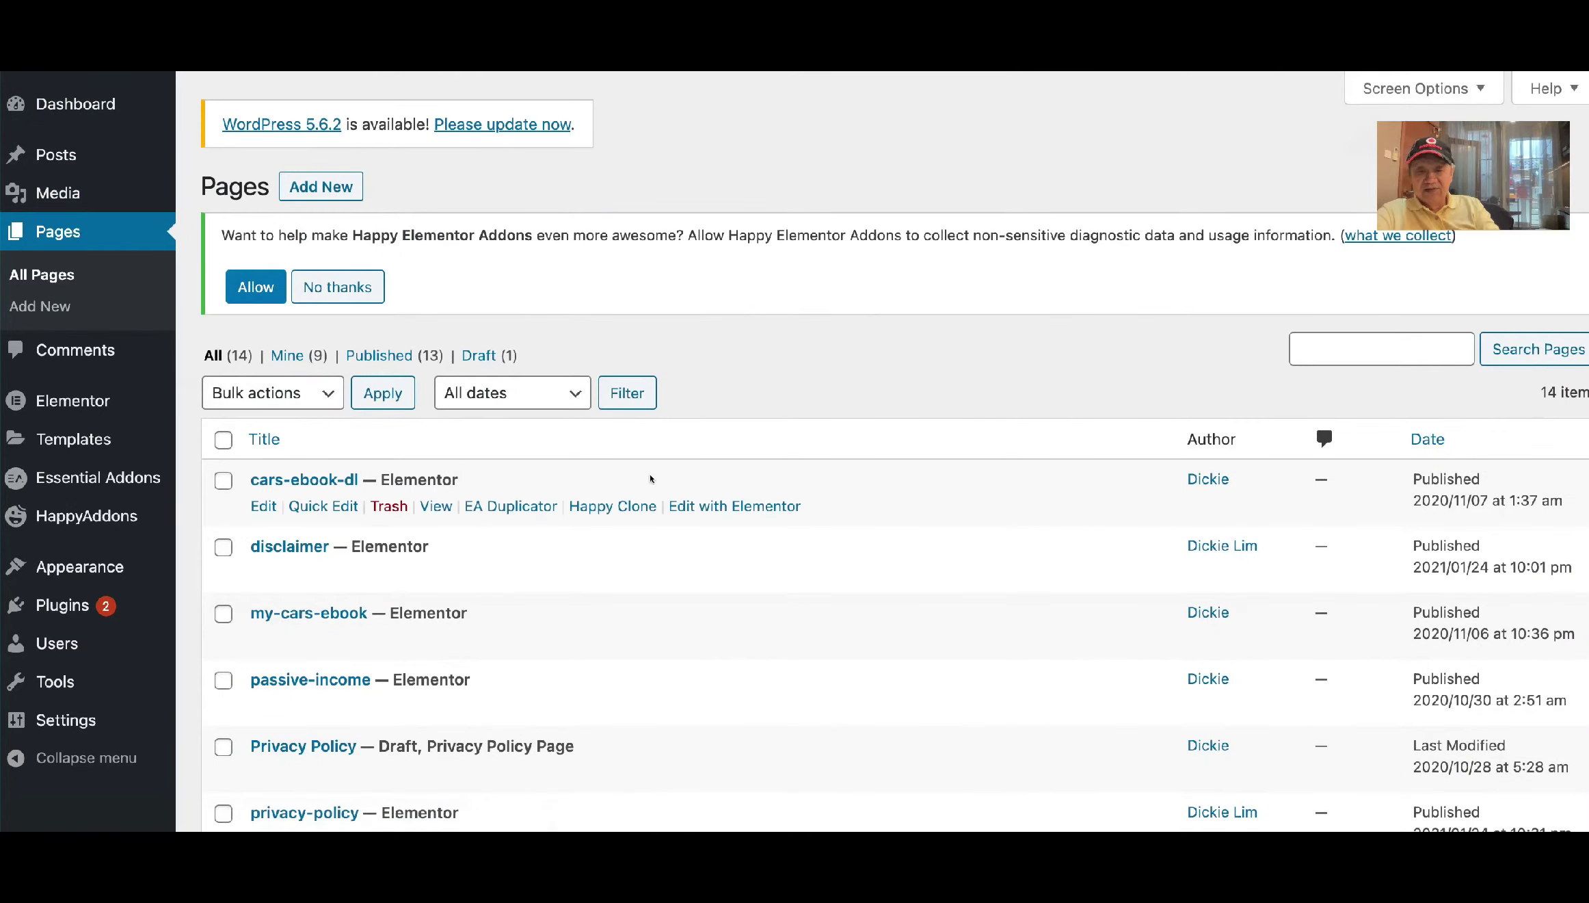
scroll(650, 479, "down", 5)
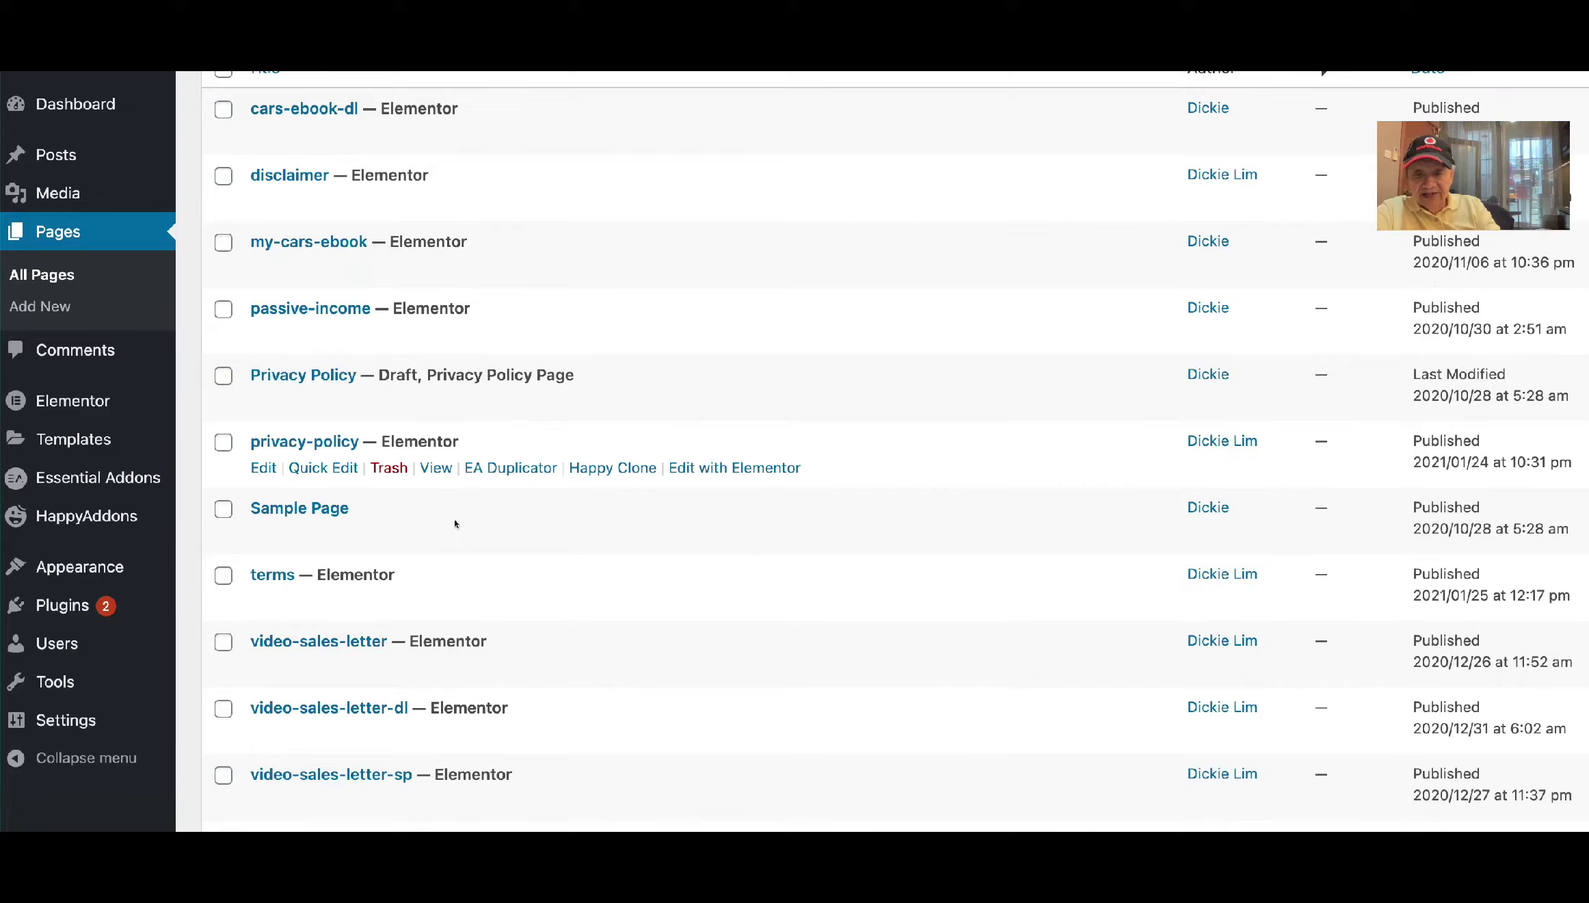
scroll(455, 524, "down", 5)
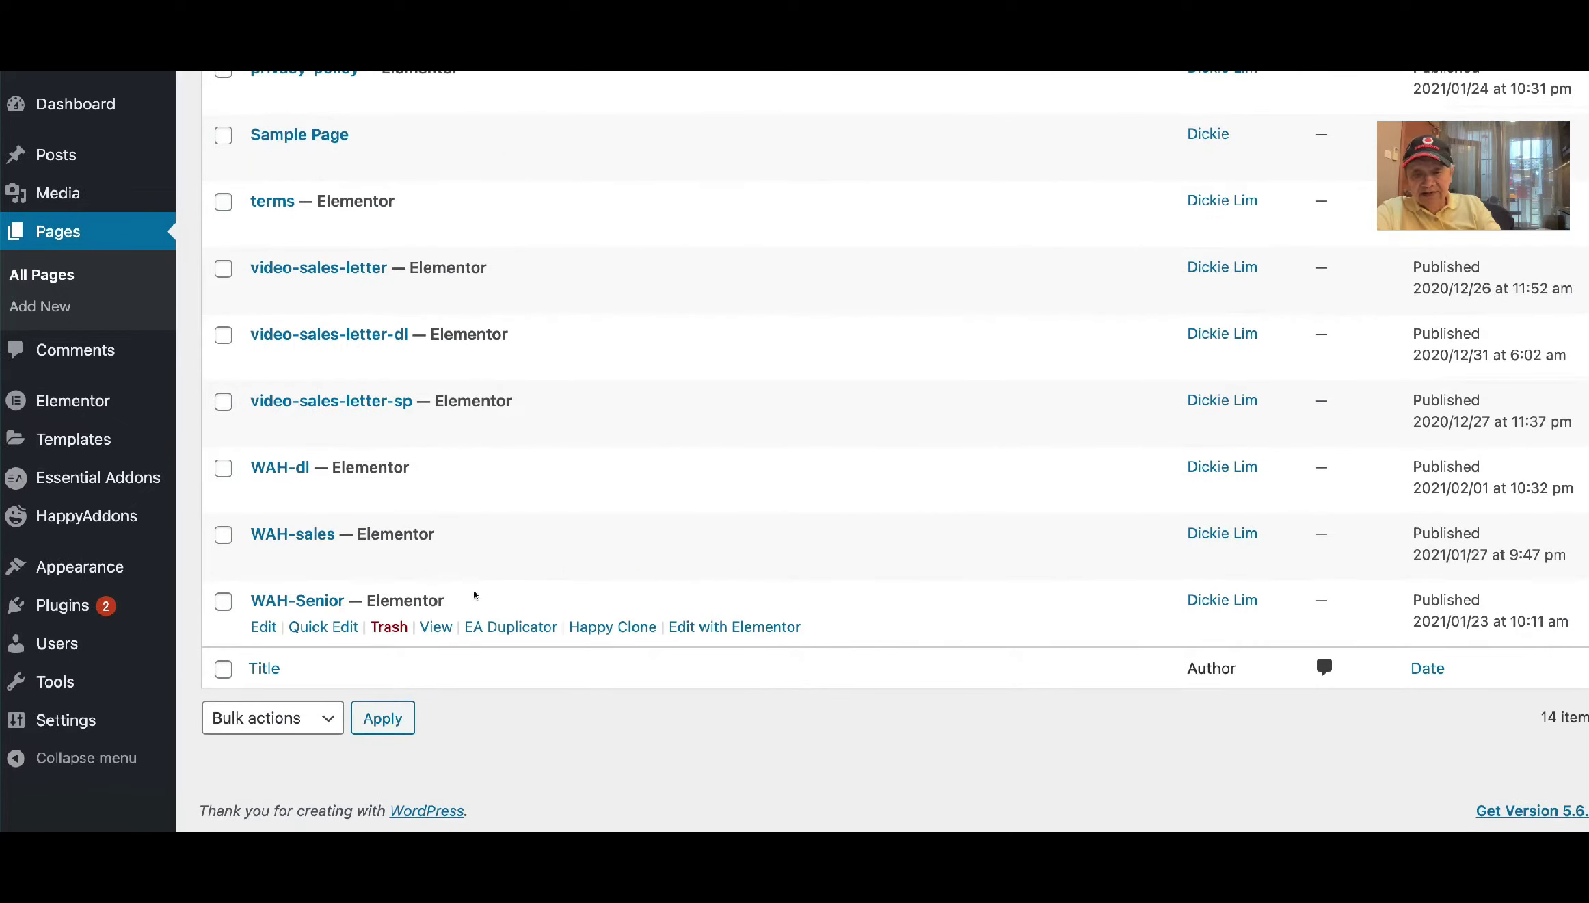
left_click(435, 625)
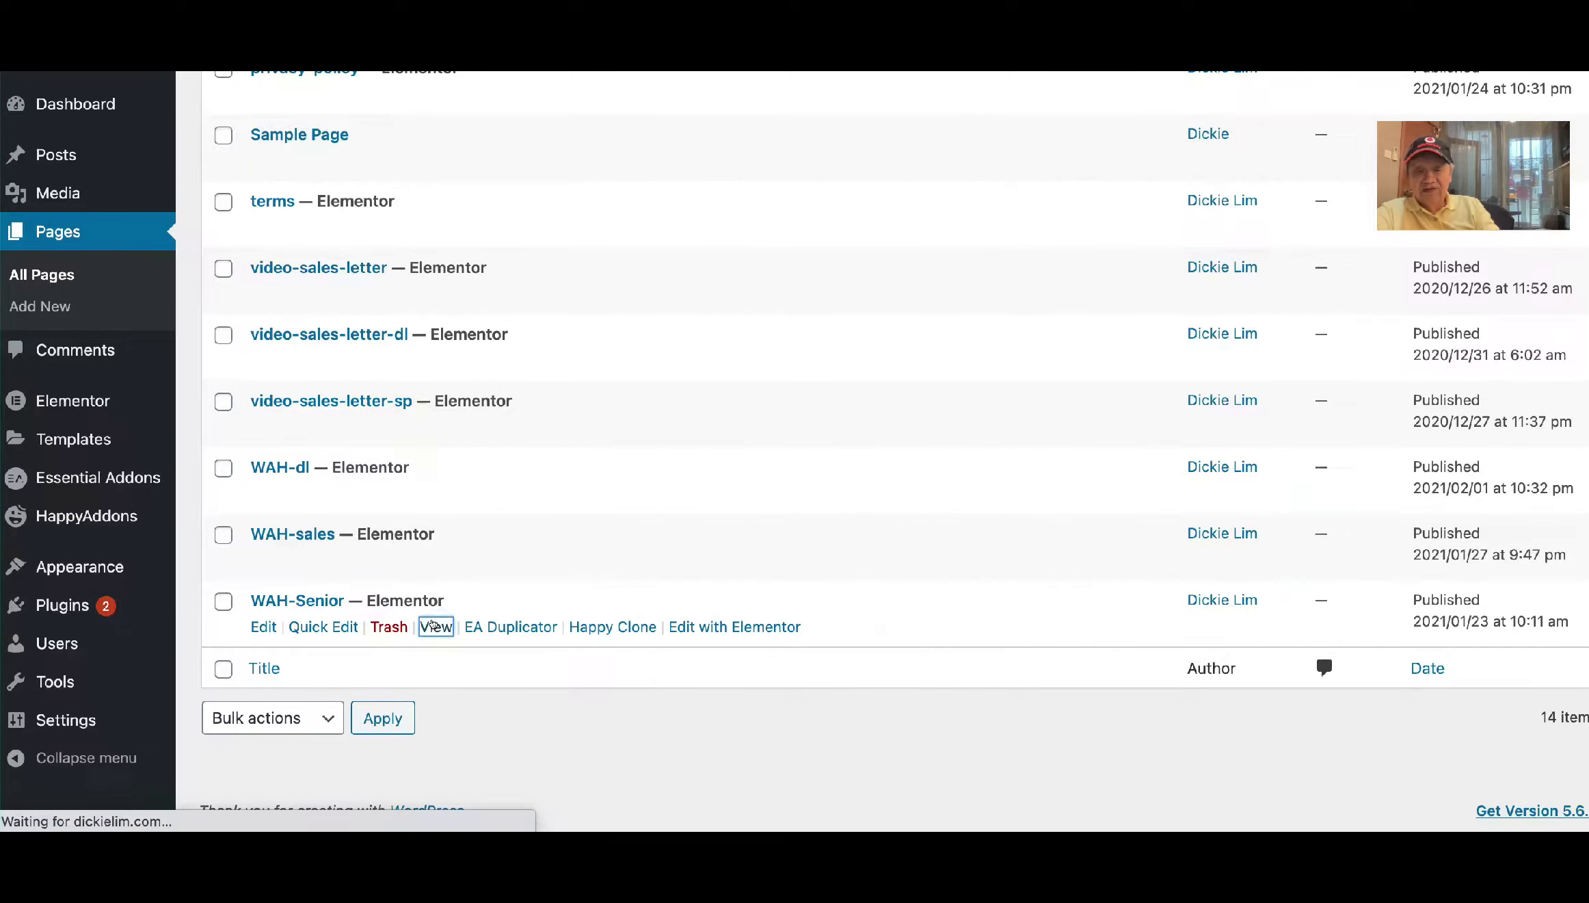
scroll(433, 624, "down", 5)
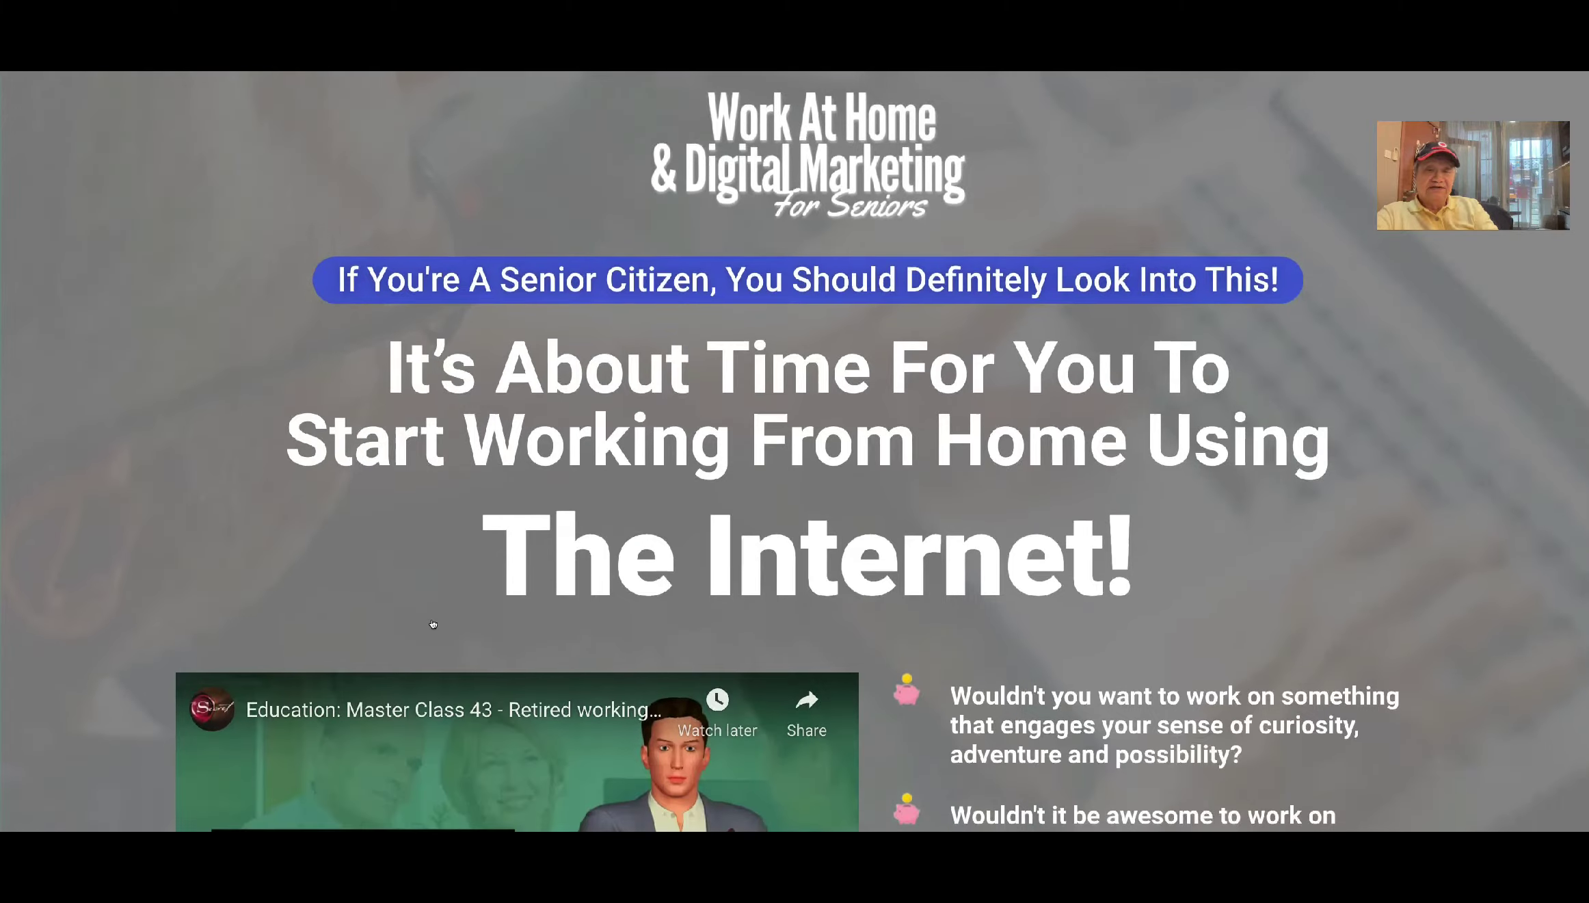
scroll(433, 623, "down", 1)
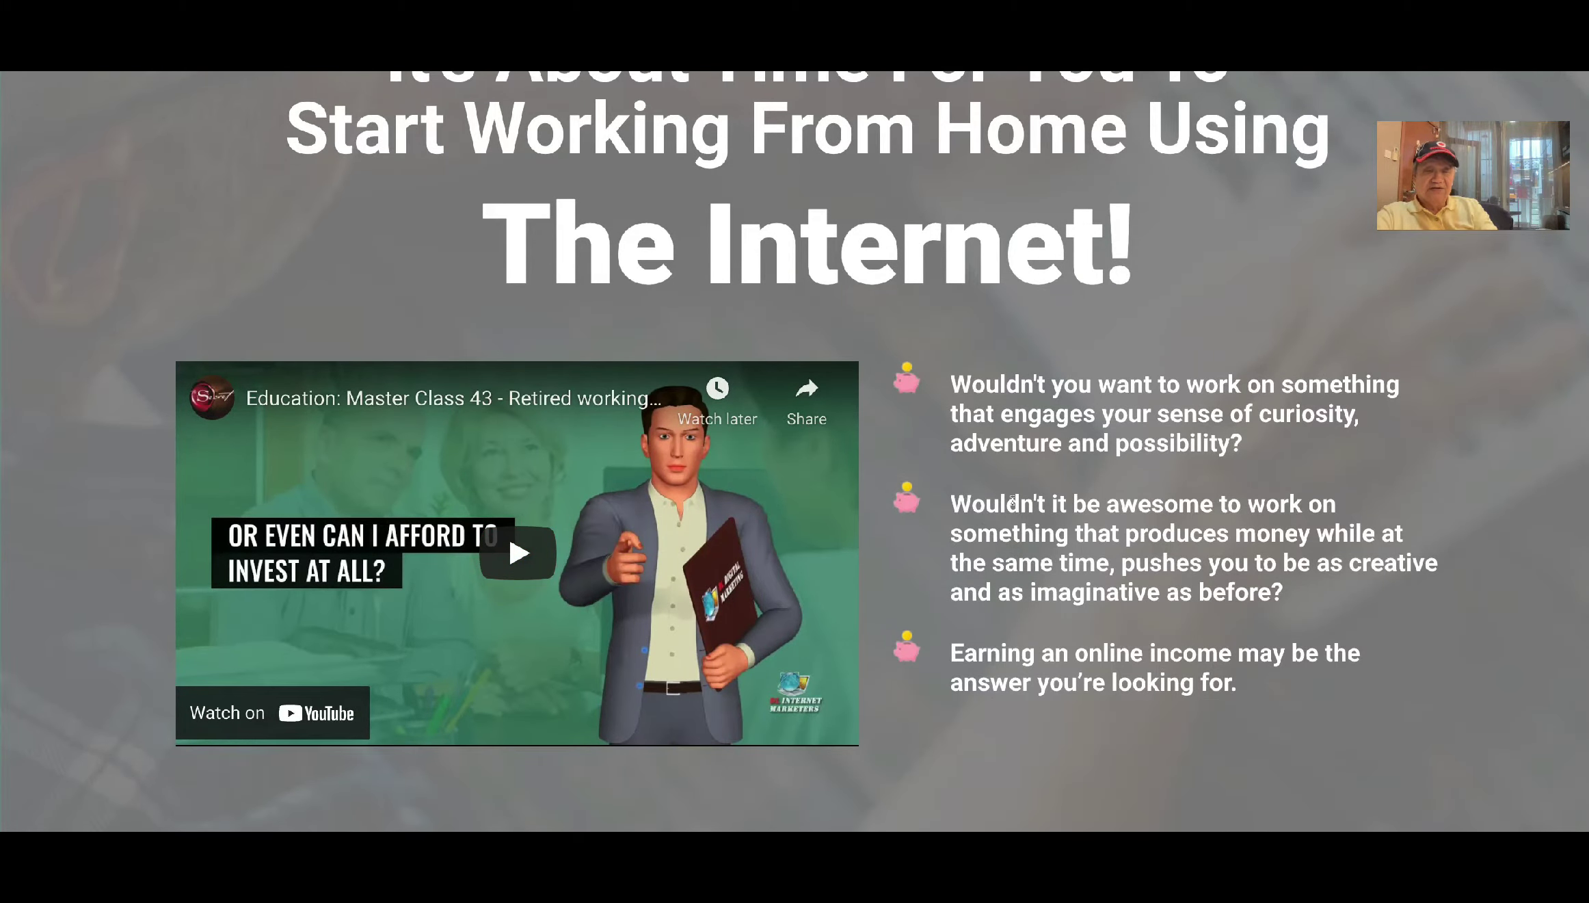
scroll(1012, 502, "down", 10)
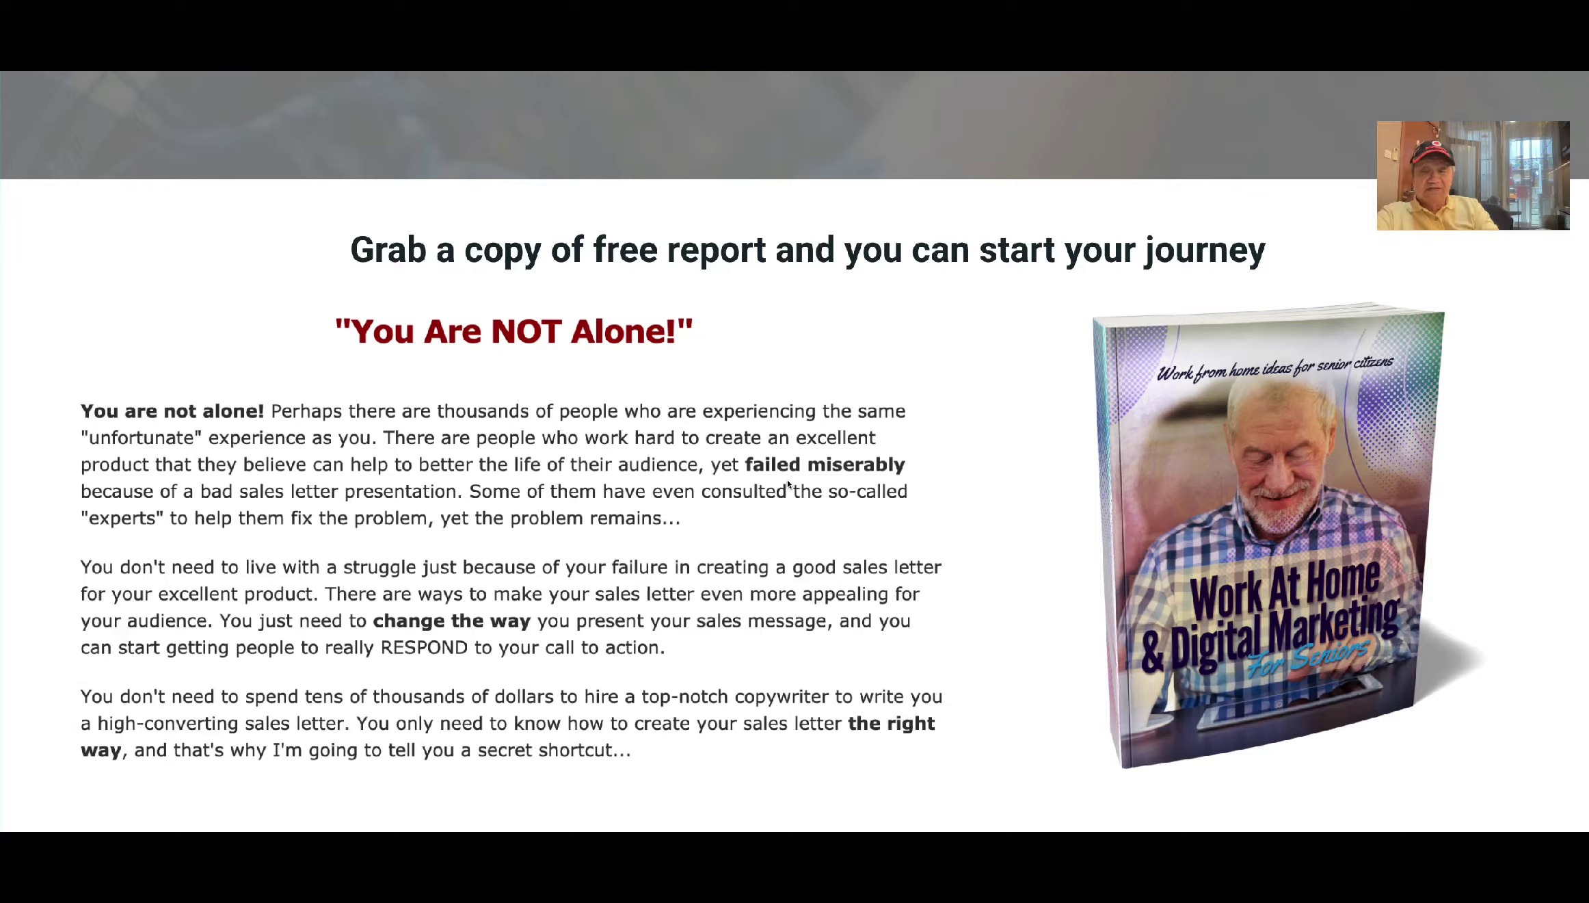
scroll(788, 485, "down", 4)
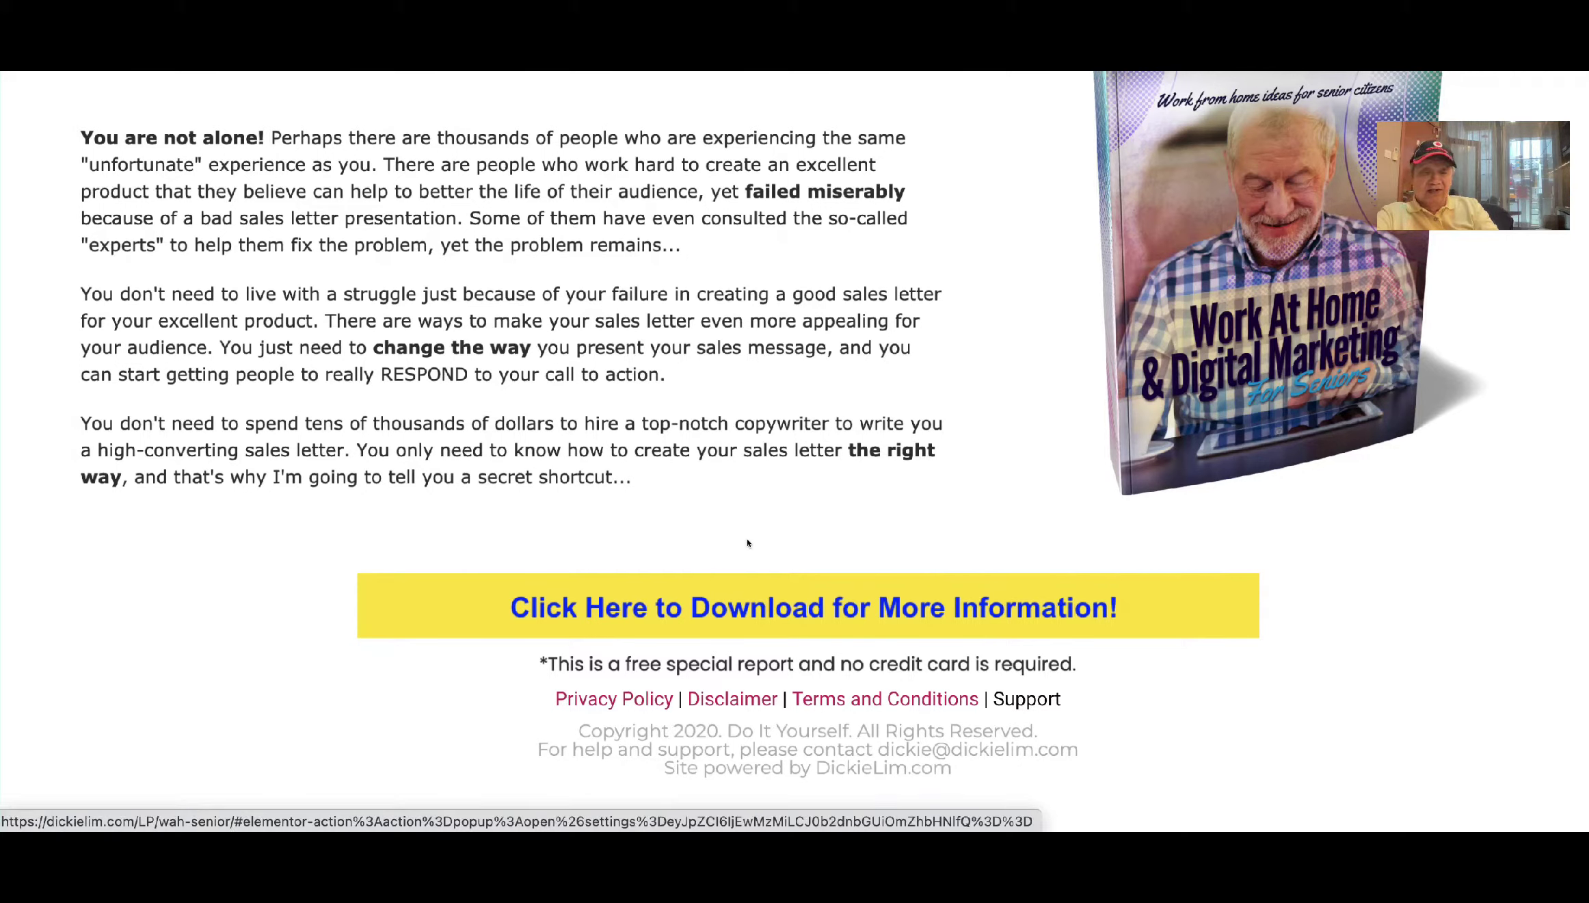
Open the WAH for Senior opt-in popup with the yellow 'Click Here to Download' button
left_click(770, 598)
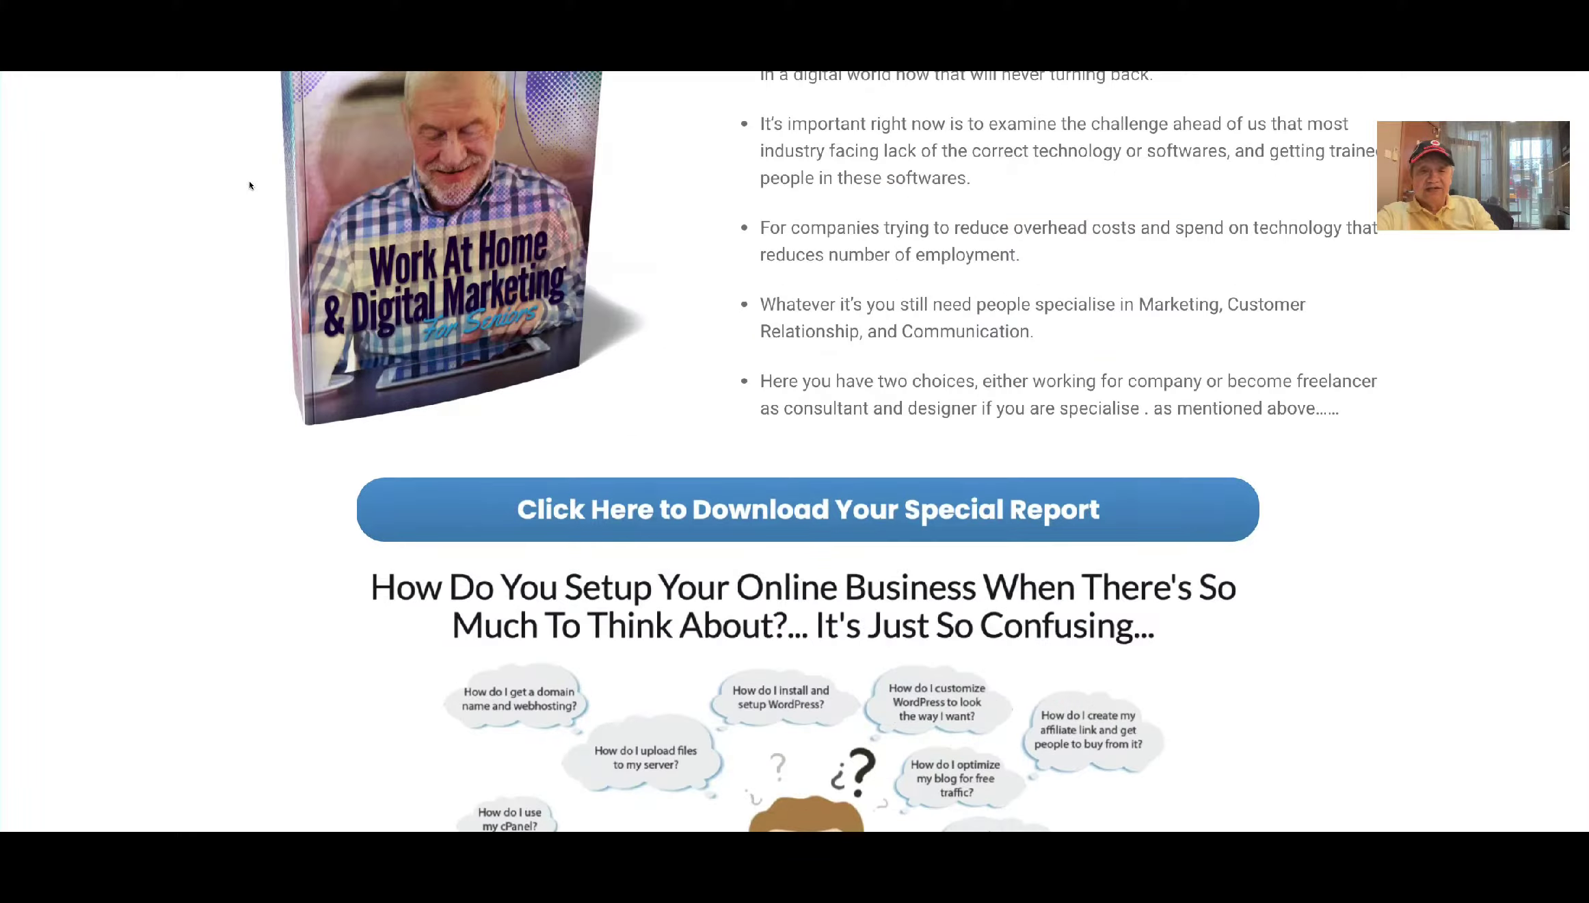
Scroll the Congratulation page down to the 'Download Your Special Report' button
scroll(249, 181, "up", 10)
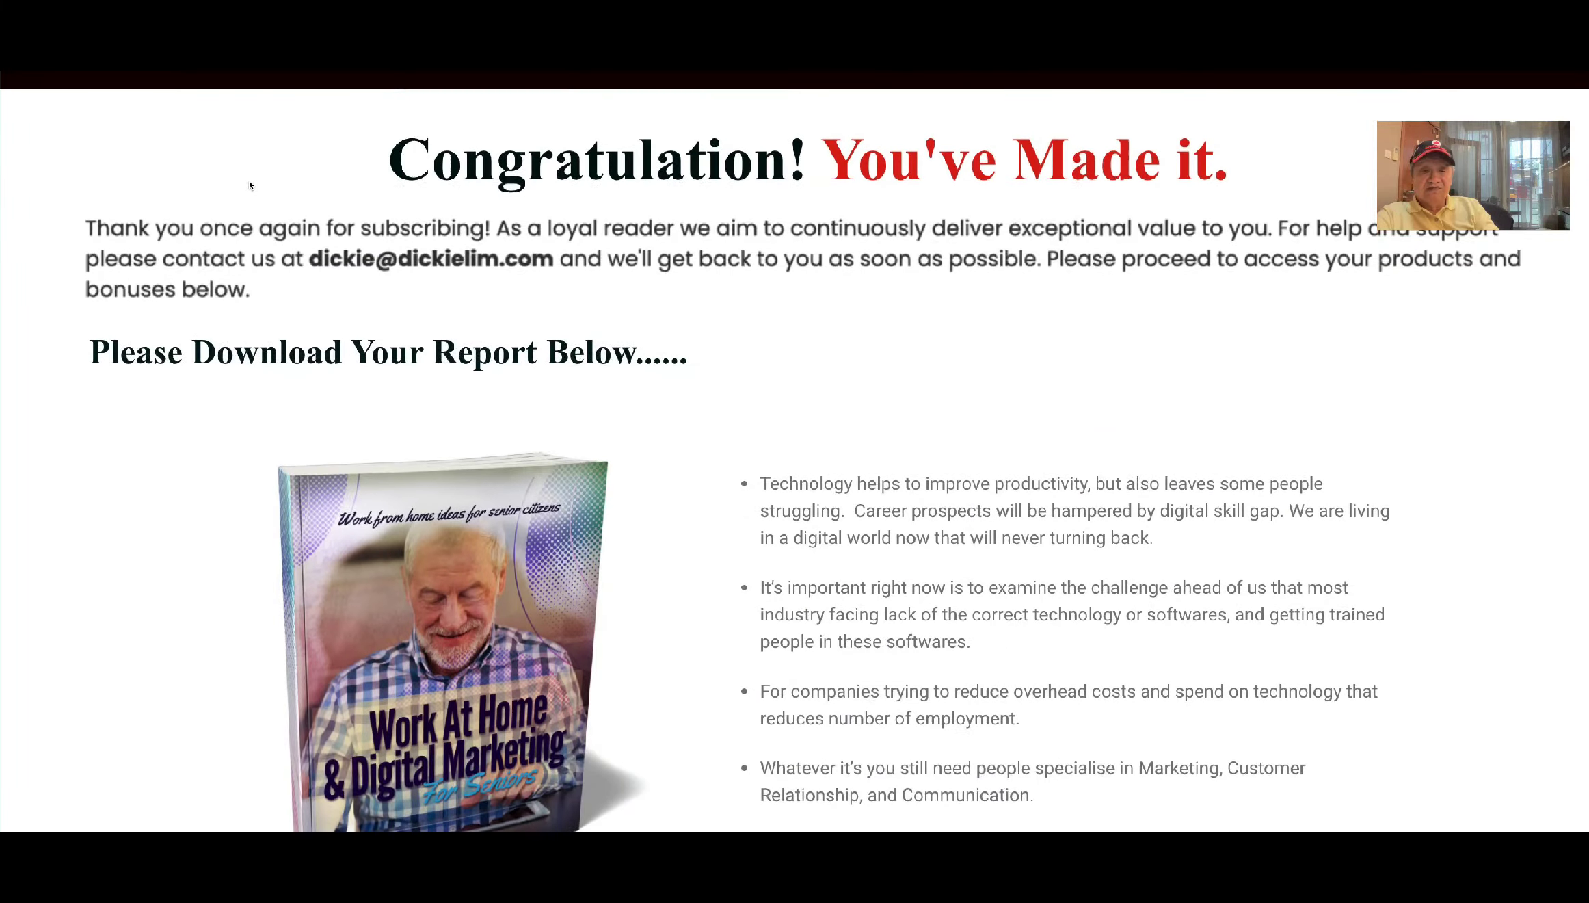
scroll(250, 185, "down", 1)
scroll(250, 185, "up", 1)
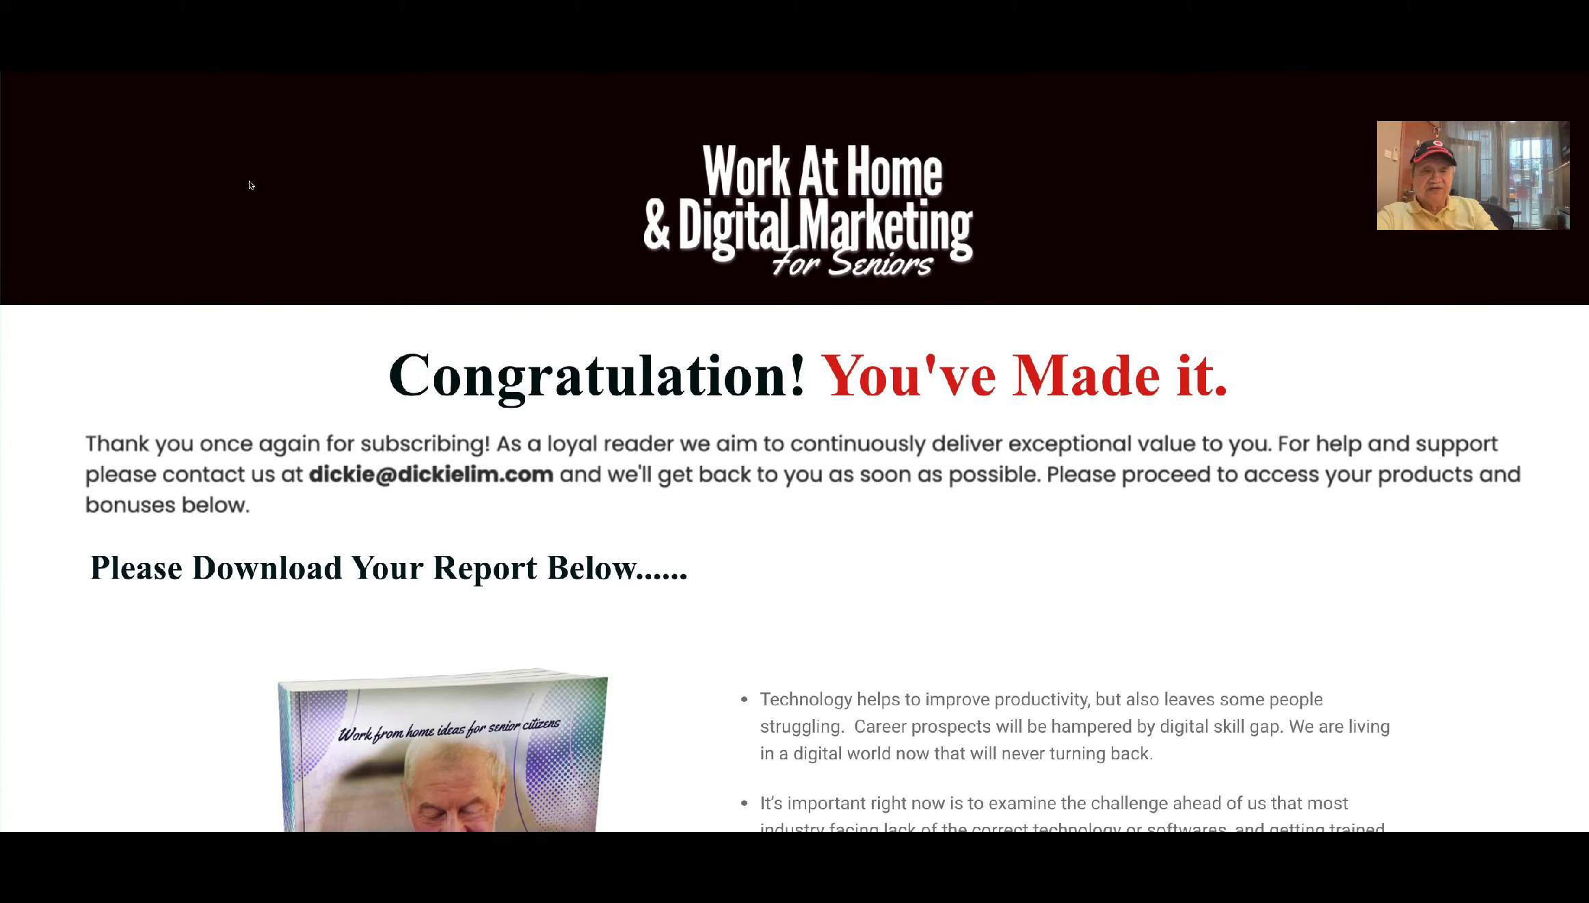
scroll(249, 184, "down", 5)
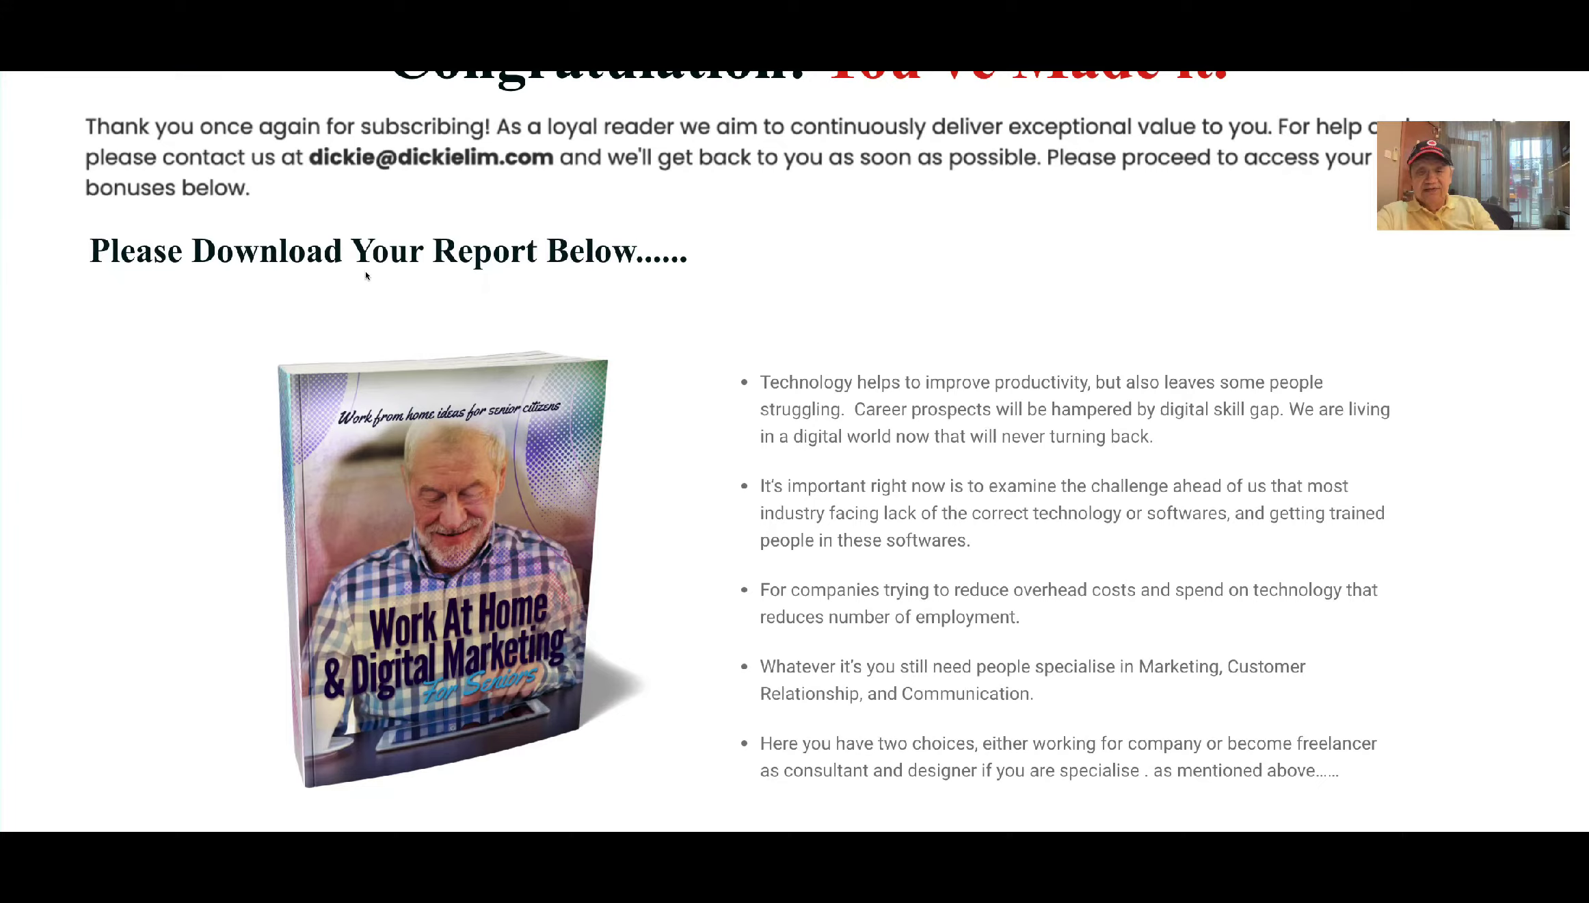
scroll(308, 339, "down", 3)
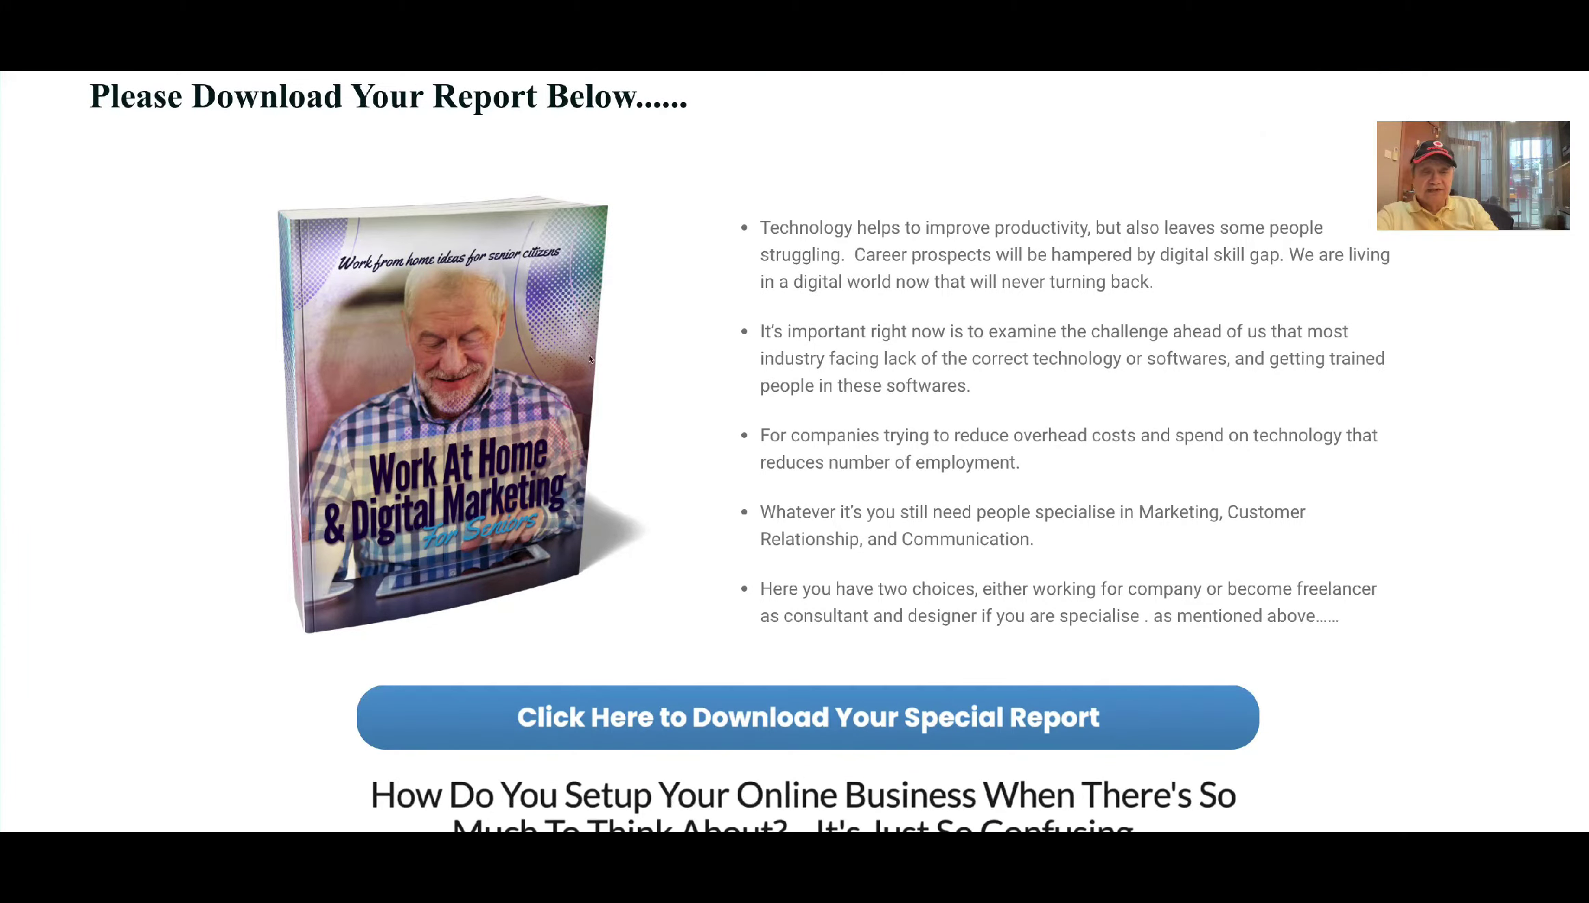
scroll(727, 220, "down", 3)
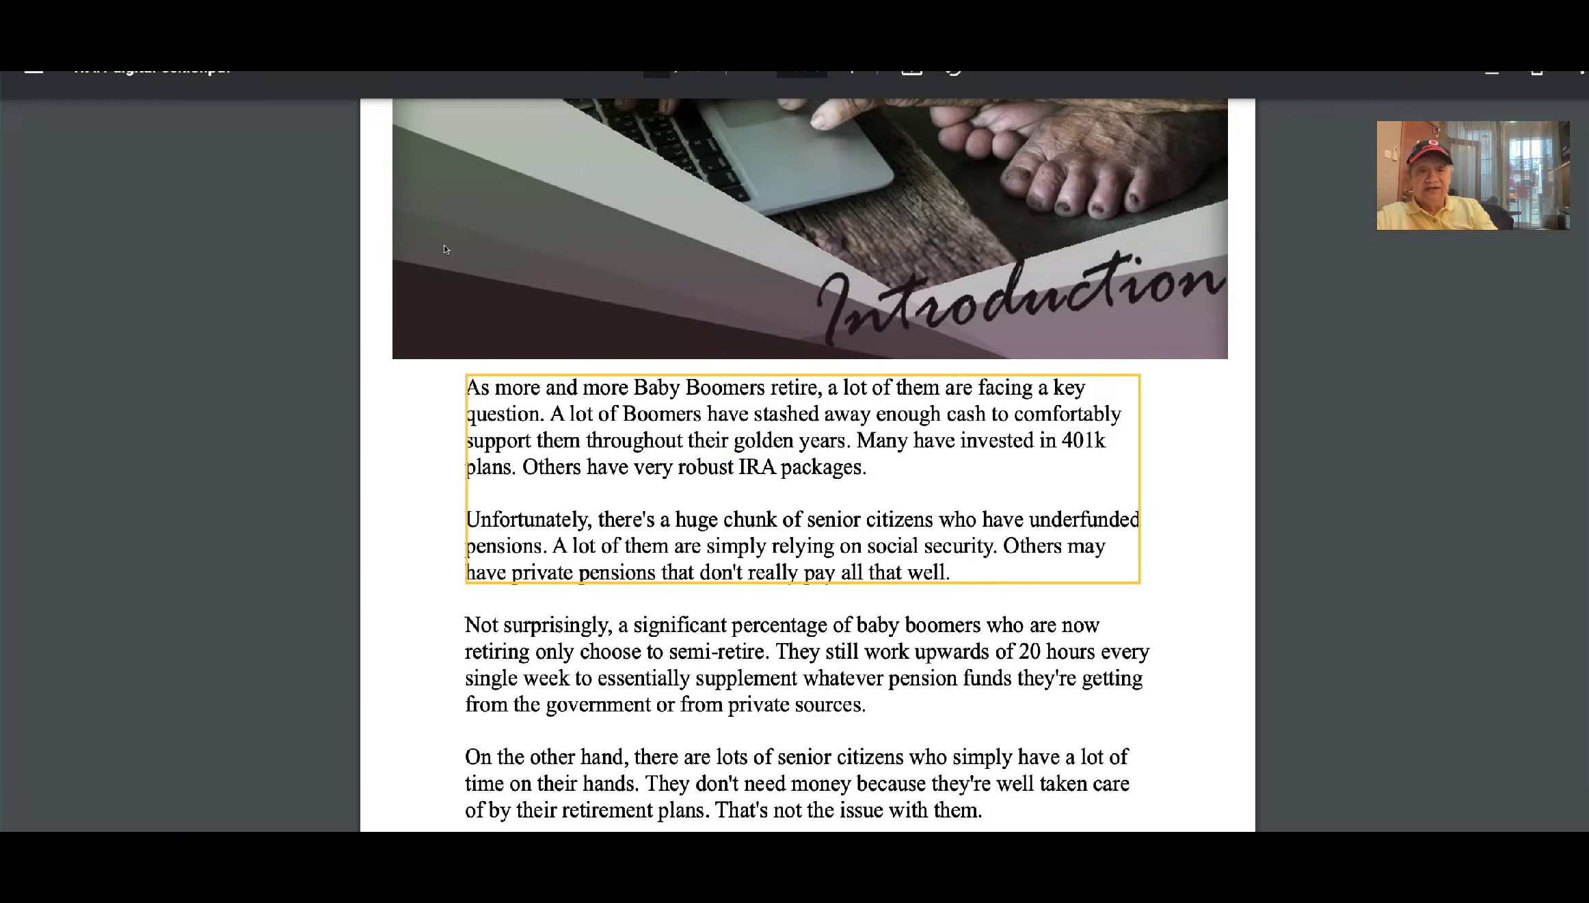
scroll(444, 249, "up", 15)
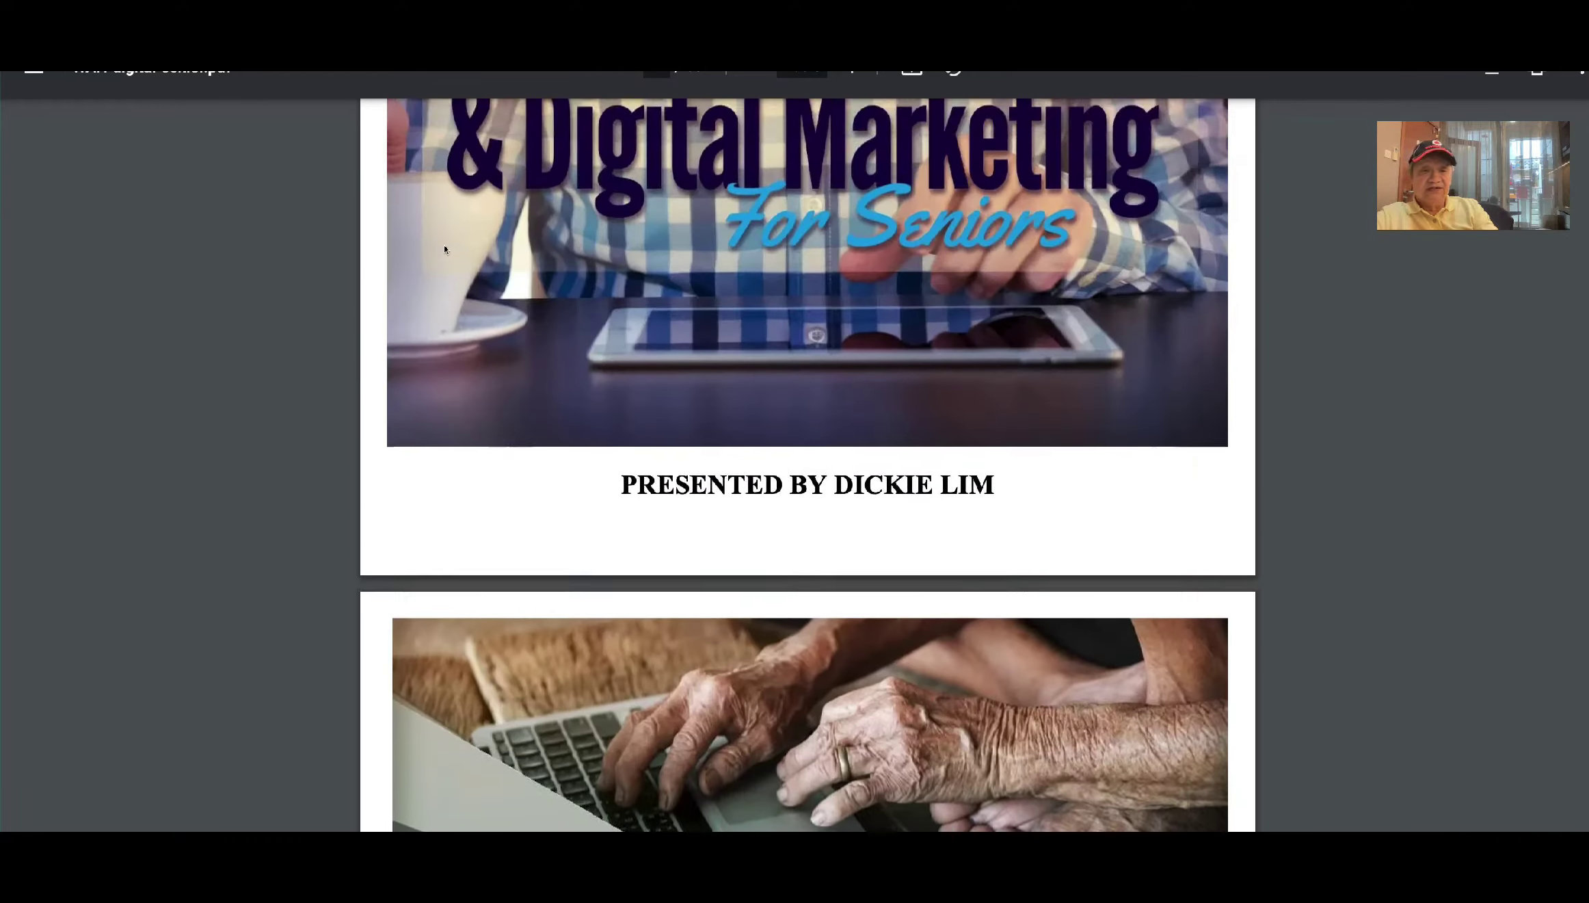
scroll(445, 249, "down", 20)
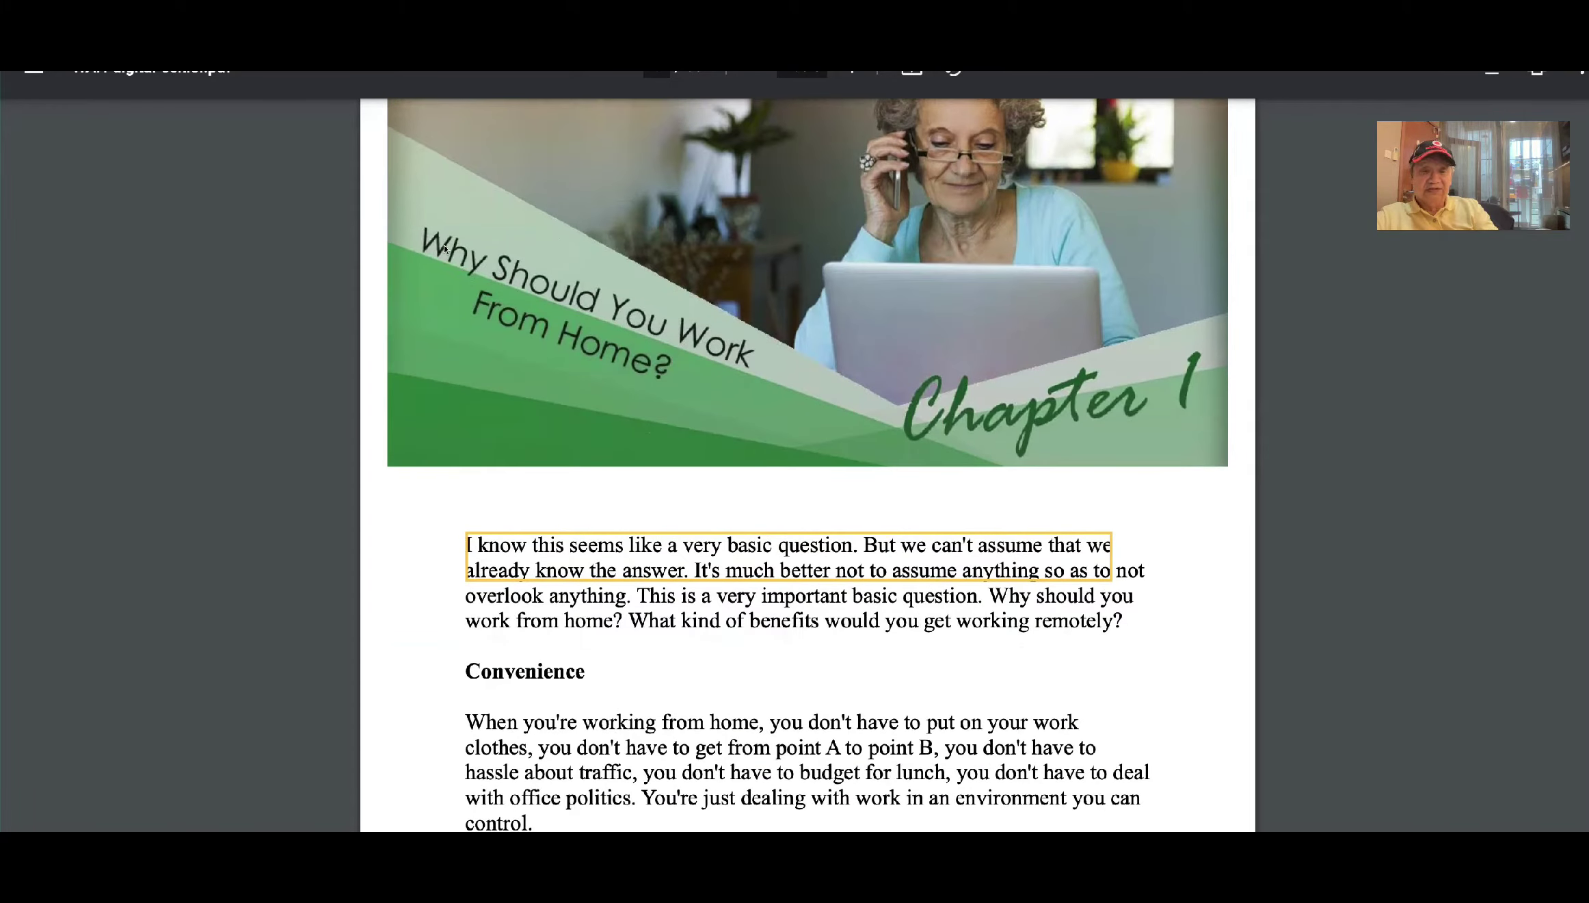
scroll(444, 249, "down", 20)
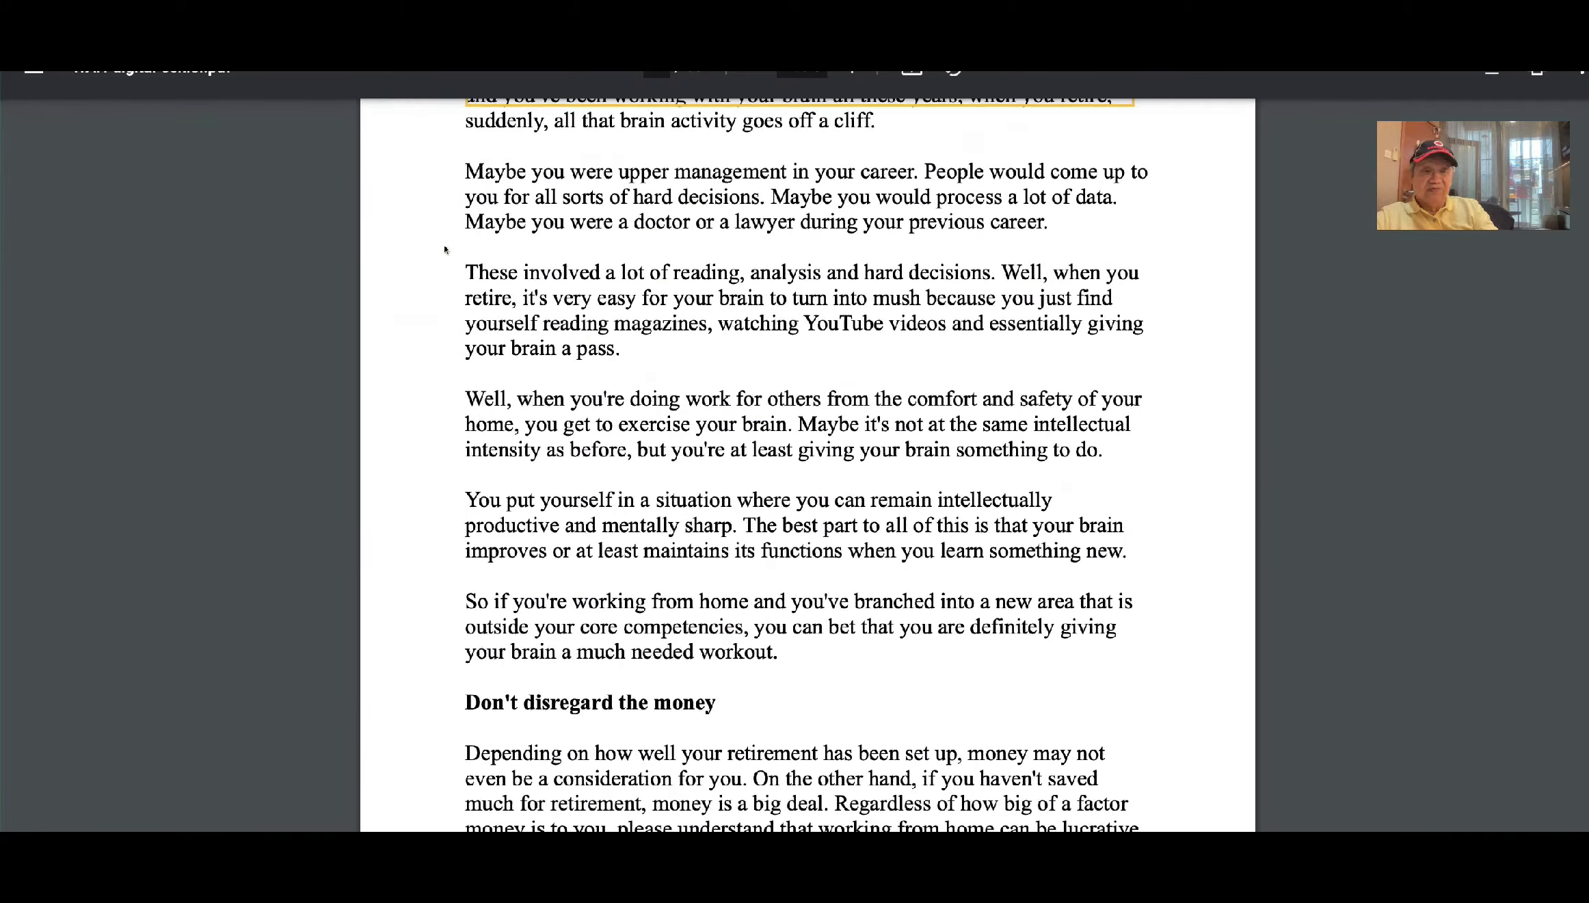
scroll(445, 249, "down", 20)
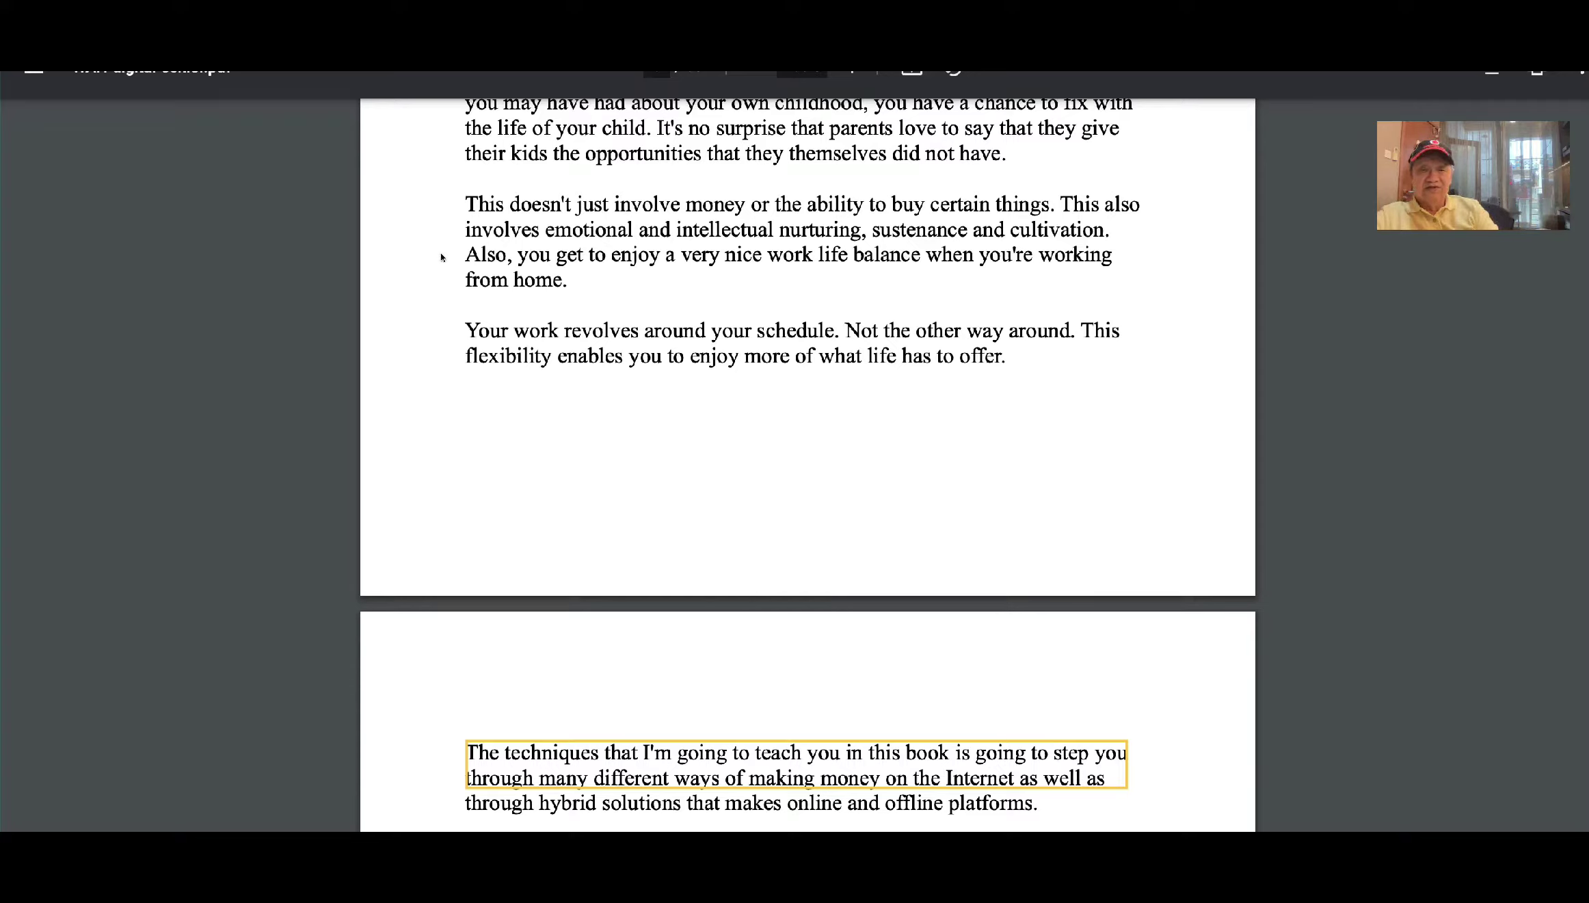
scroll(440, 271, "down", 2)
scroll(219, 111, "up", 3)
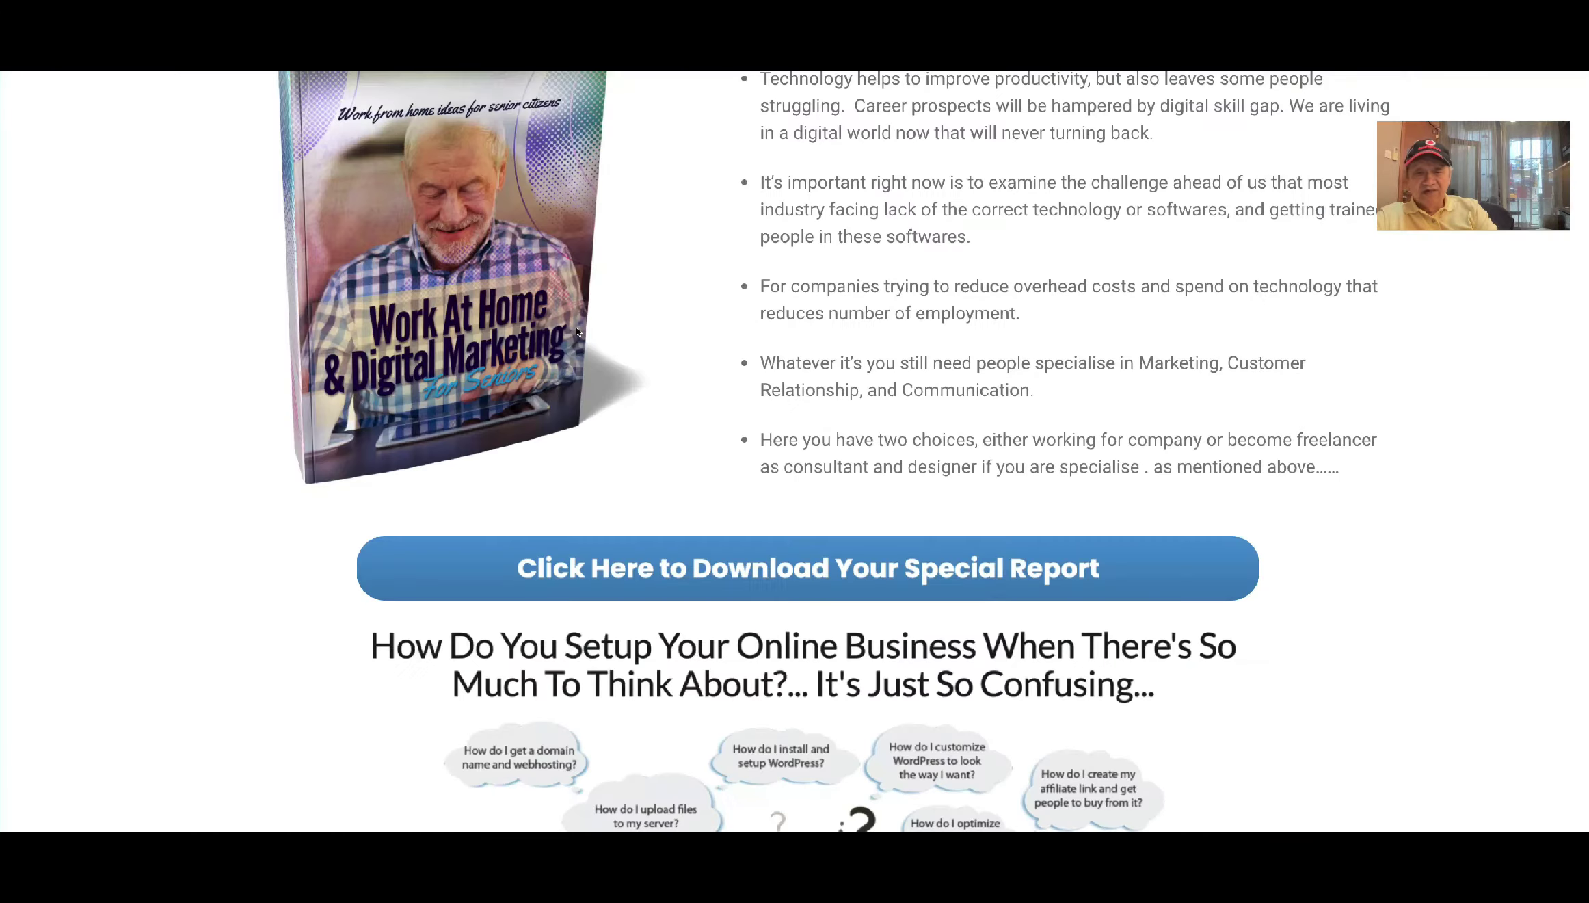
Scroll the Congratulation page to the 'Get the Full Training Program' link
scroll(577, 332, "down", 1)
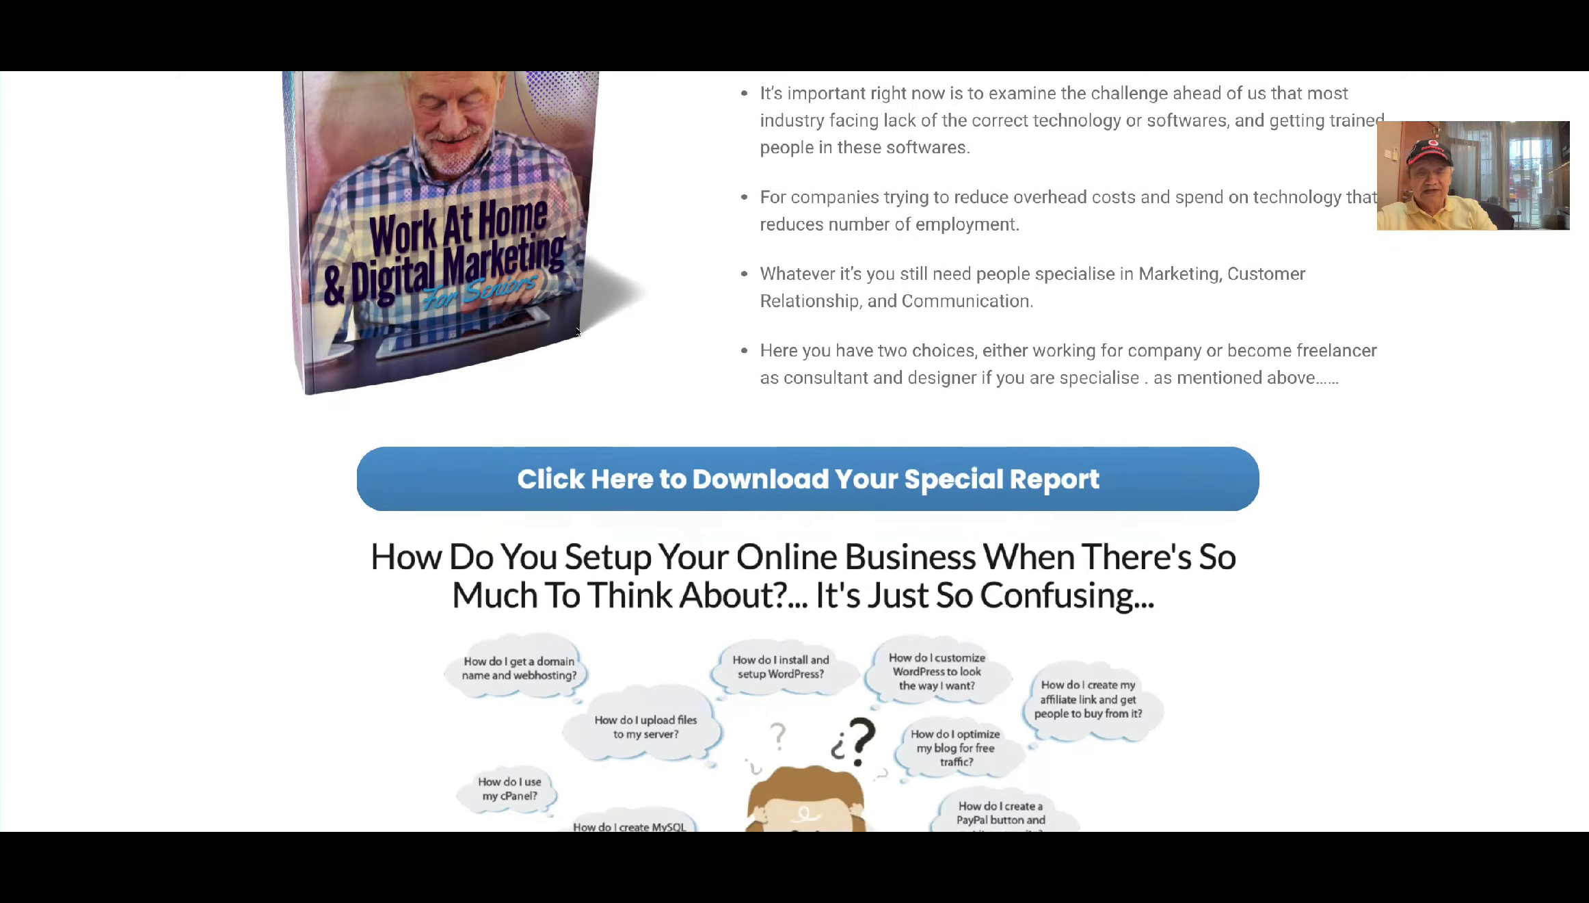
scroll(796, 625, "down", 6)
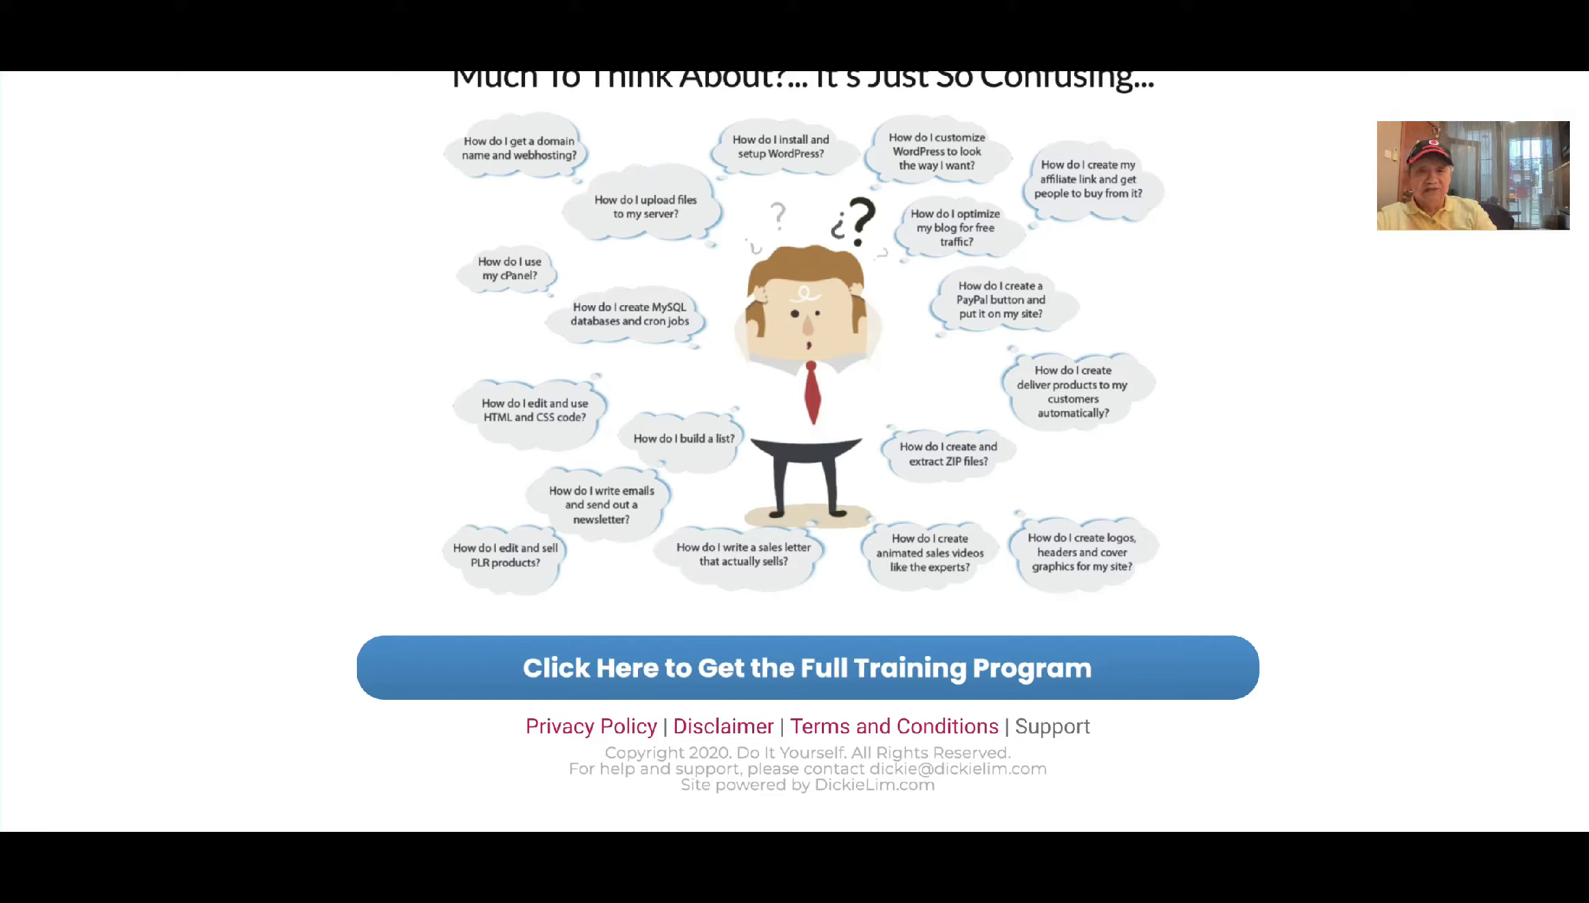
scroll(223, 220, "up", 15)
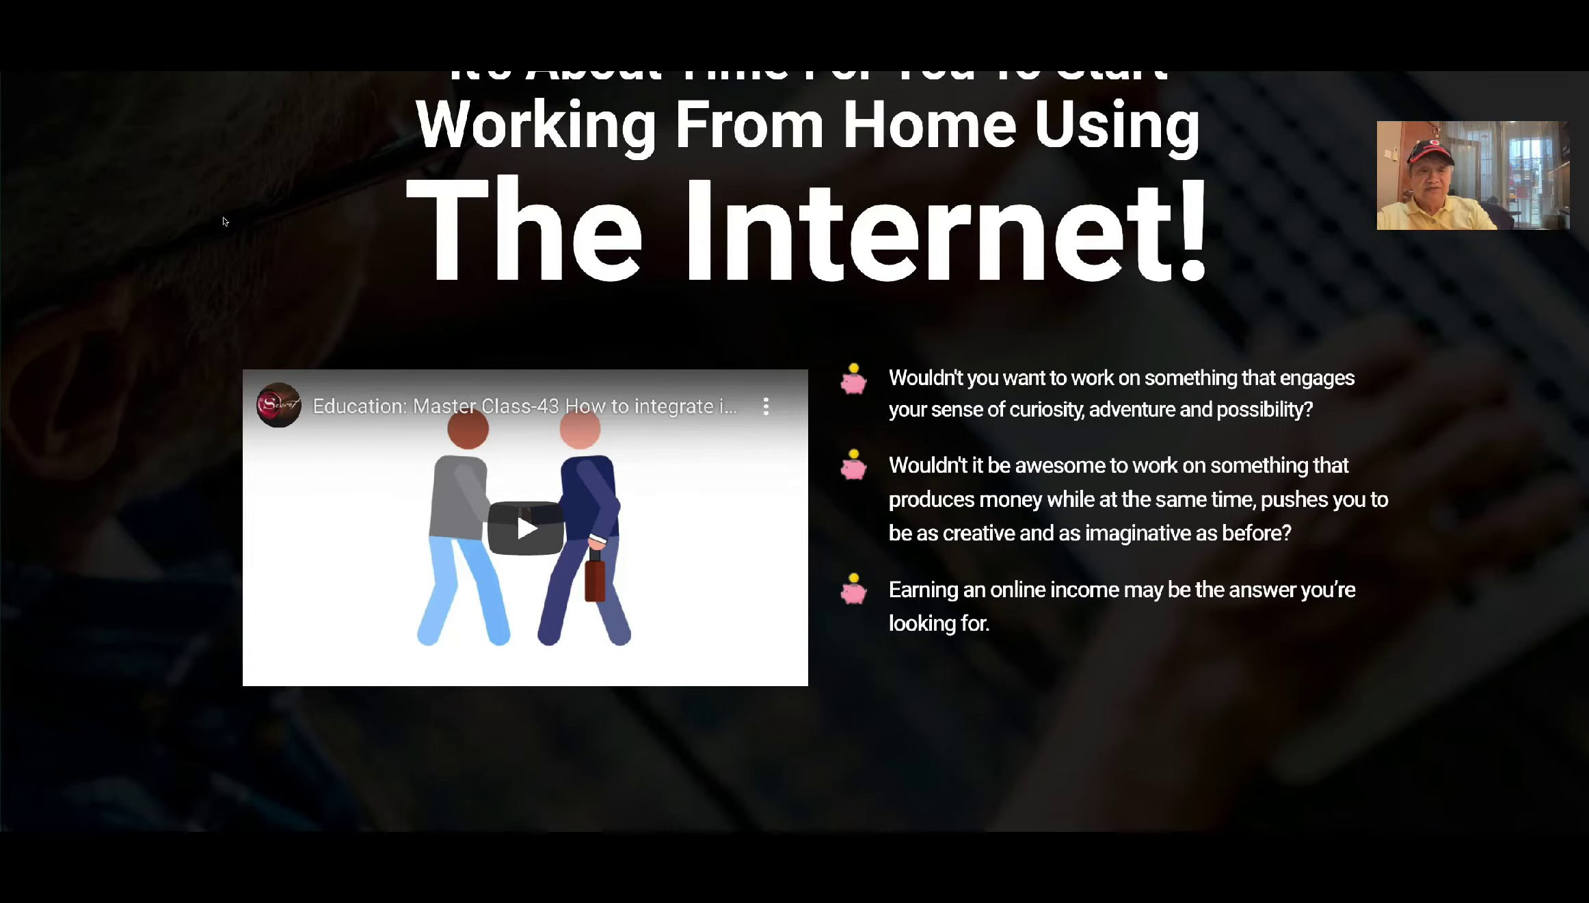
Play the Master Class video briefly, pause it at 0:09, and scroll to the access button
scroll(224, 220, "down", 2)
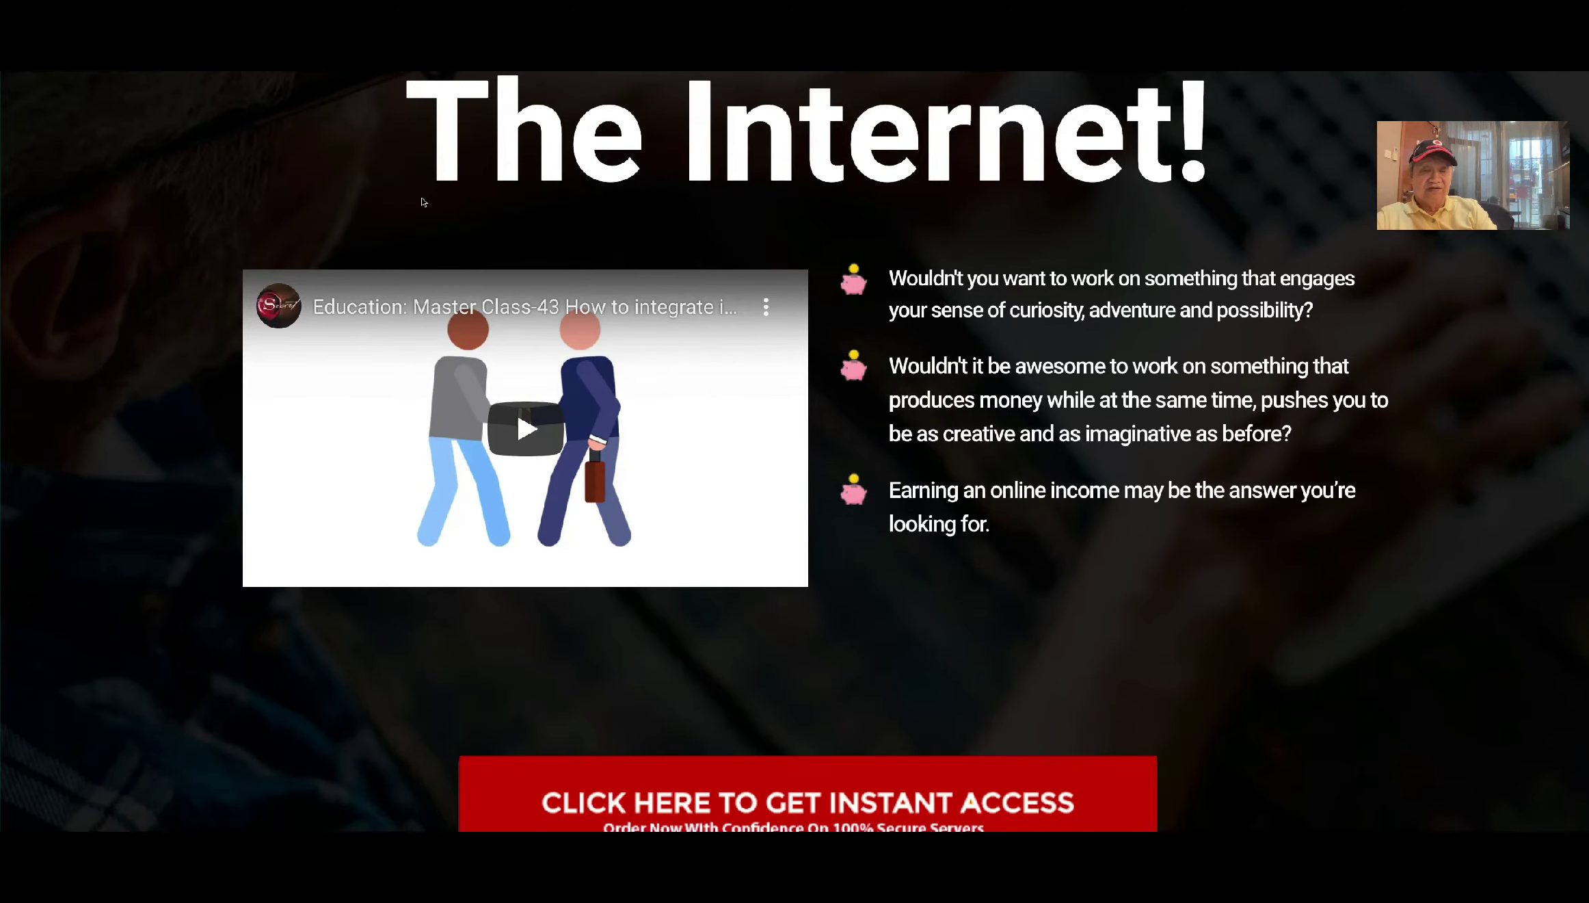
left_click(521, 424)
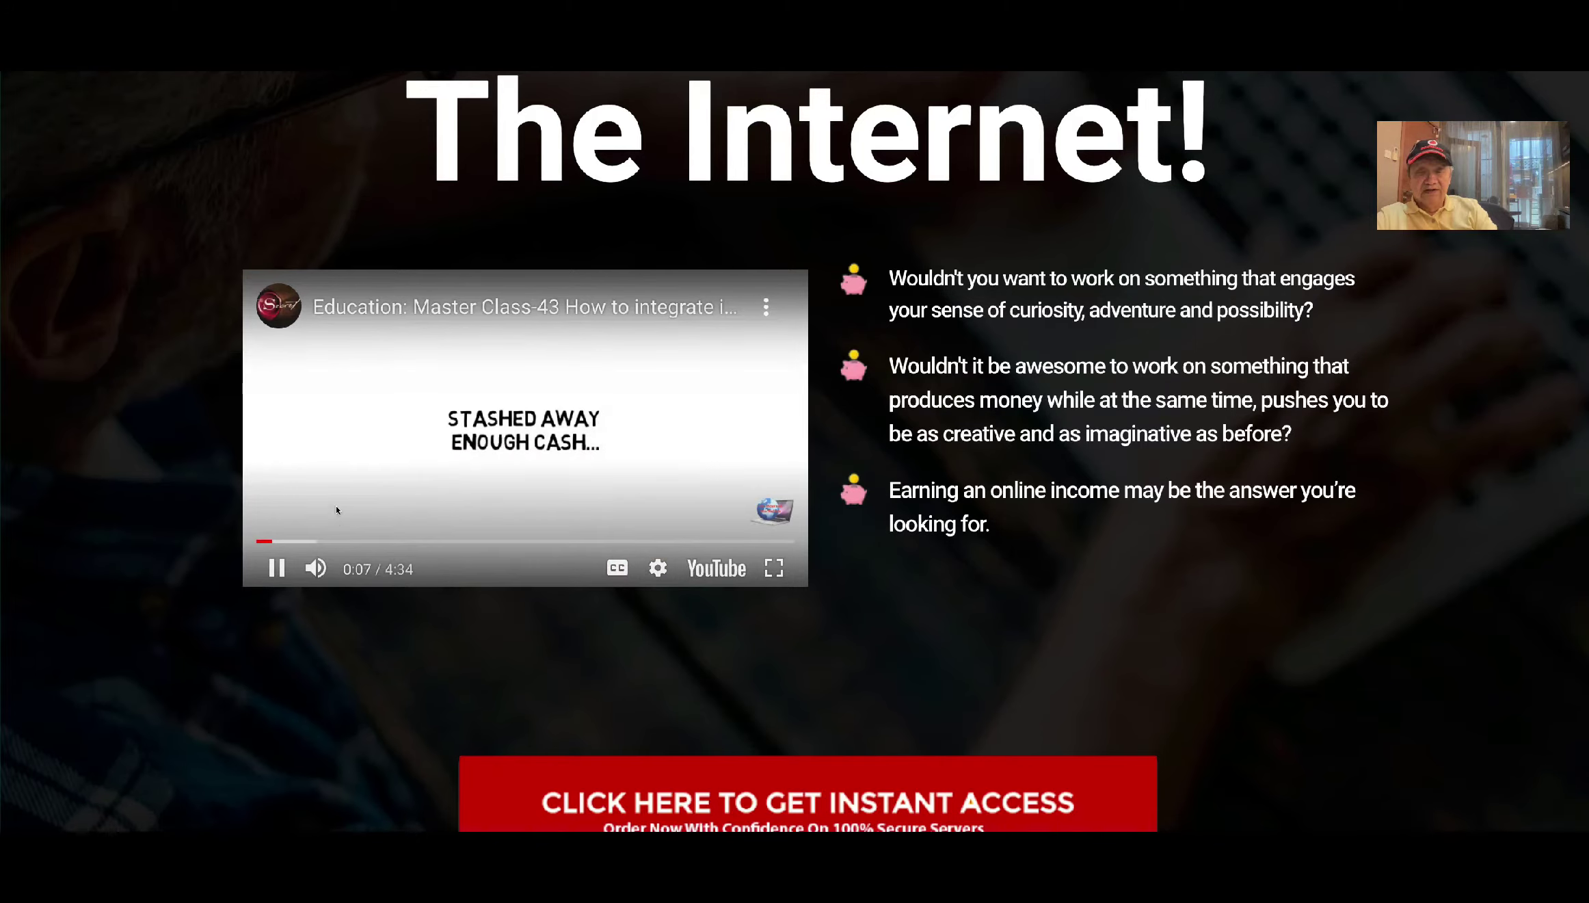
left_click(276, 569)
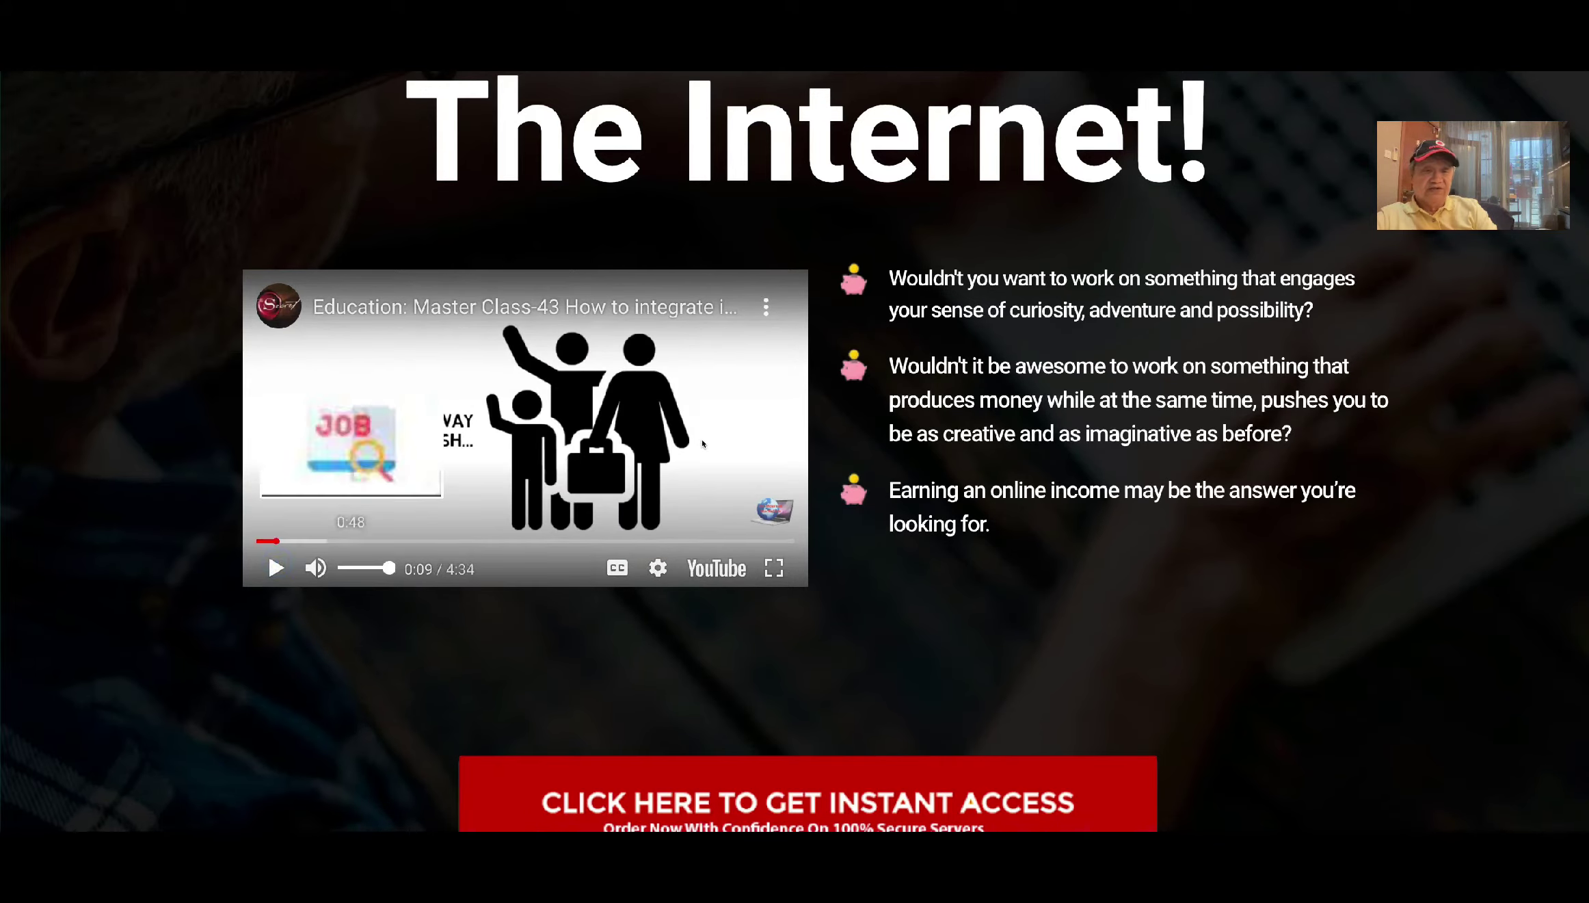
scroll(890, 506, "down", 2)
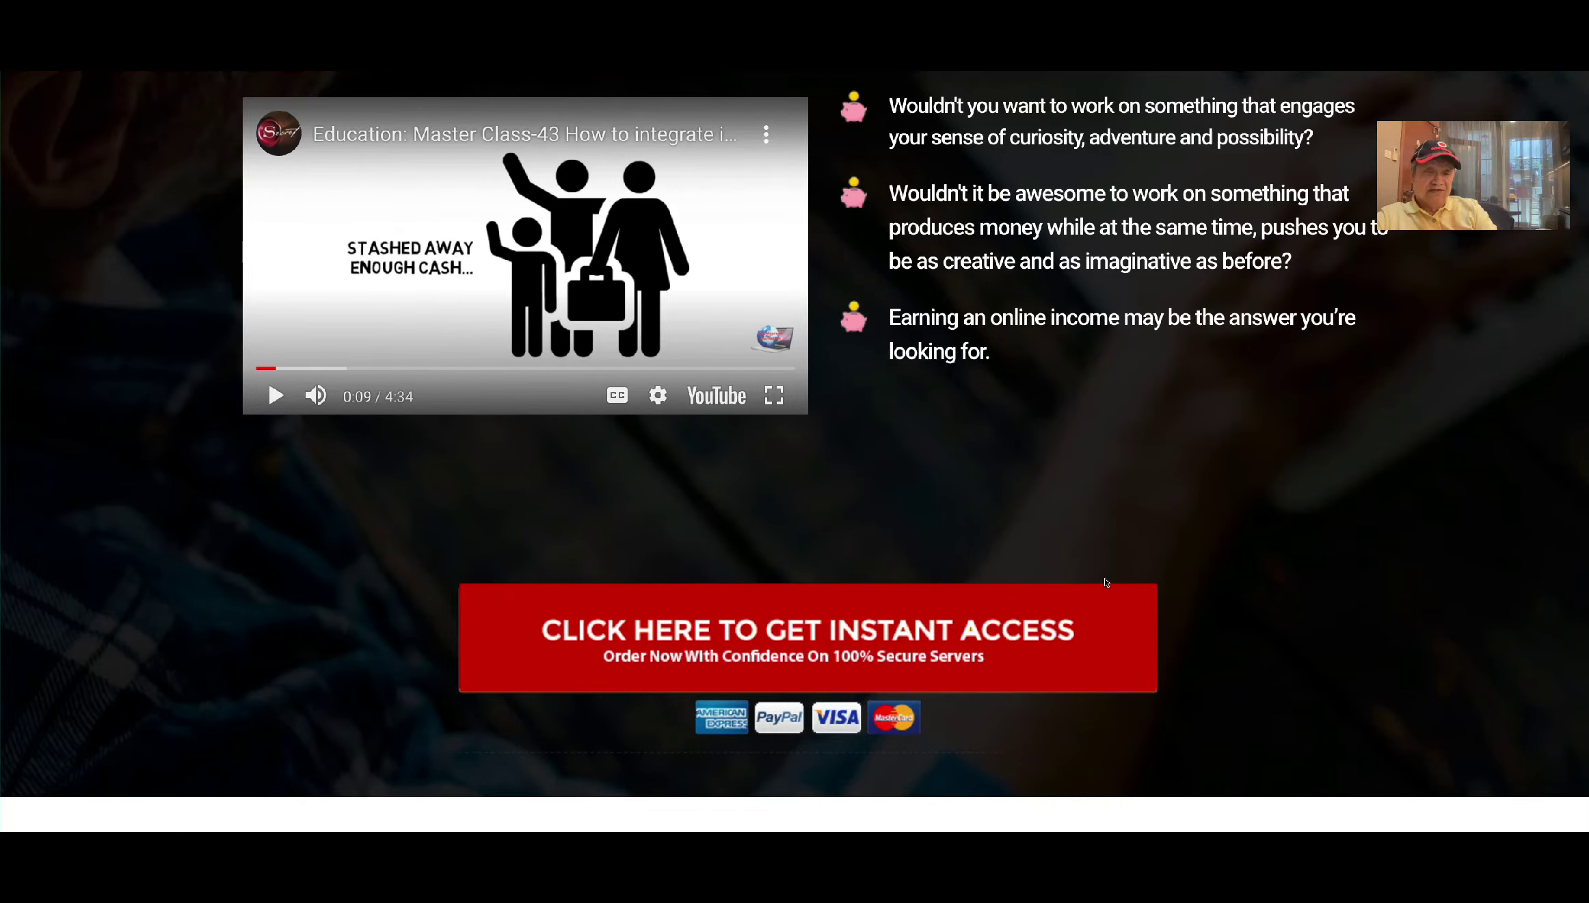
Scroll past the letter, bonus offers, money-back guarantee and order button to the FAQ
scroll(1107, 582, "down", 2)
scroll(1107, 582, "down", 7)
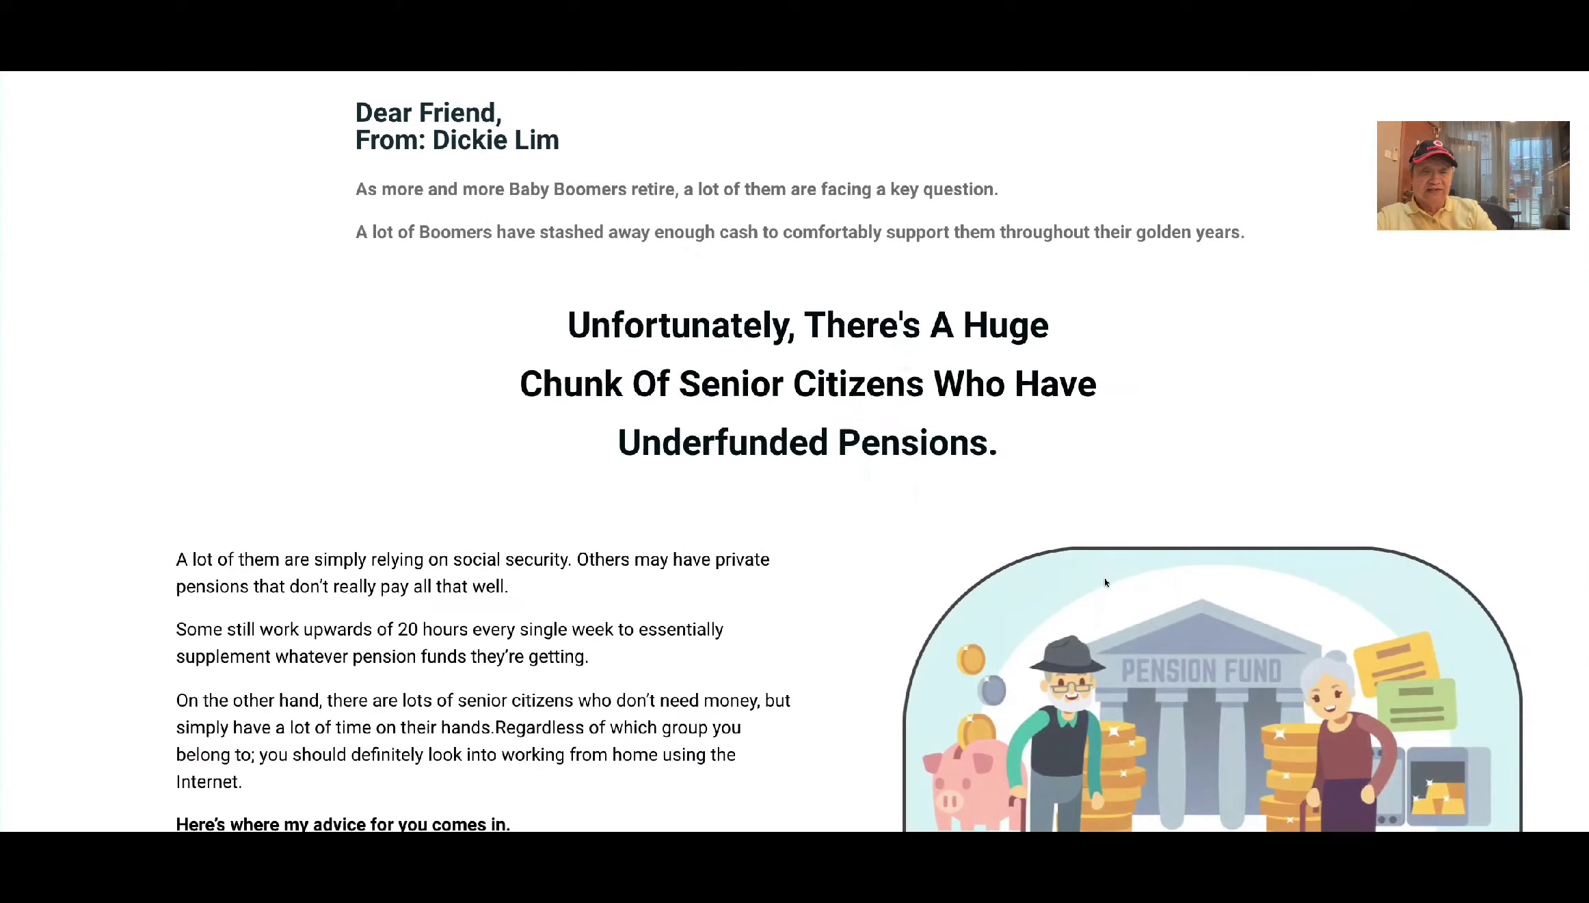
scroll(1107, 582, "down", 2)
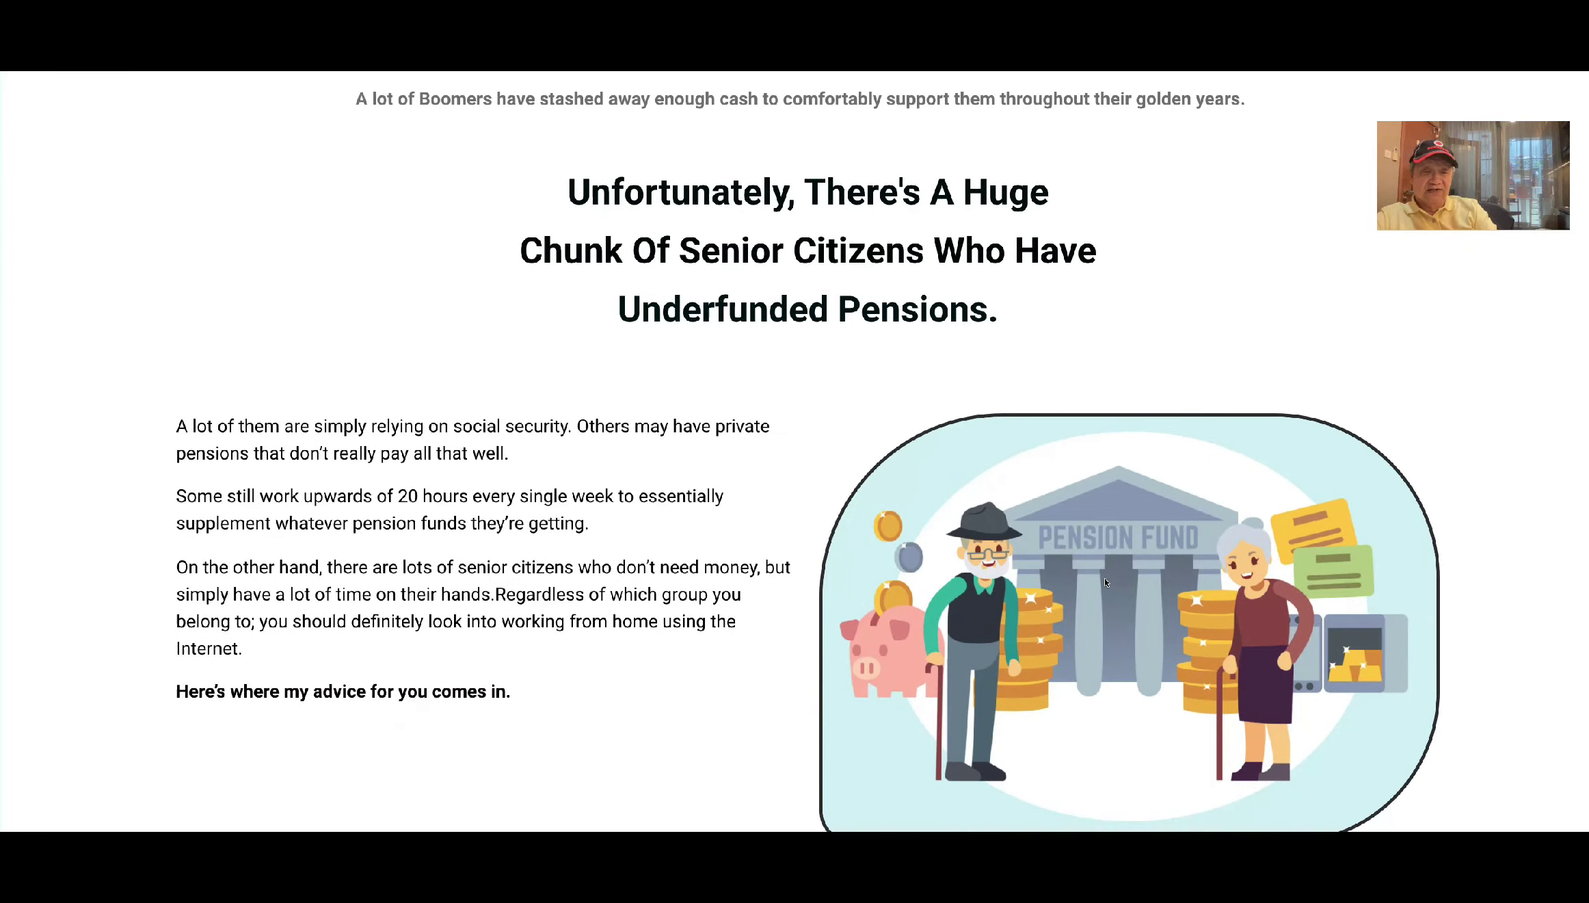
scroll(1107, 582, "down", 2)
scroll(1106, 582, "down", 1)
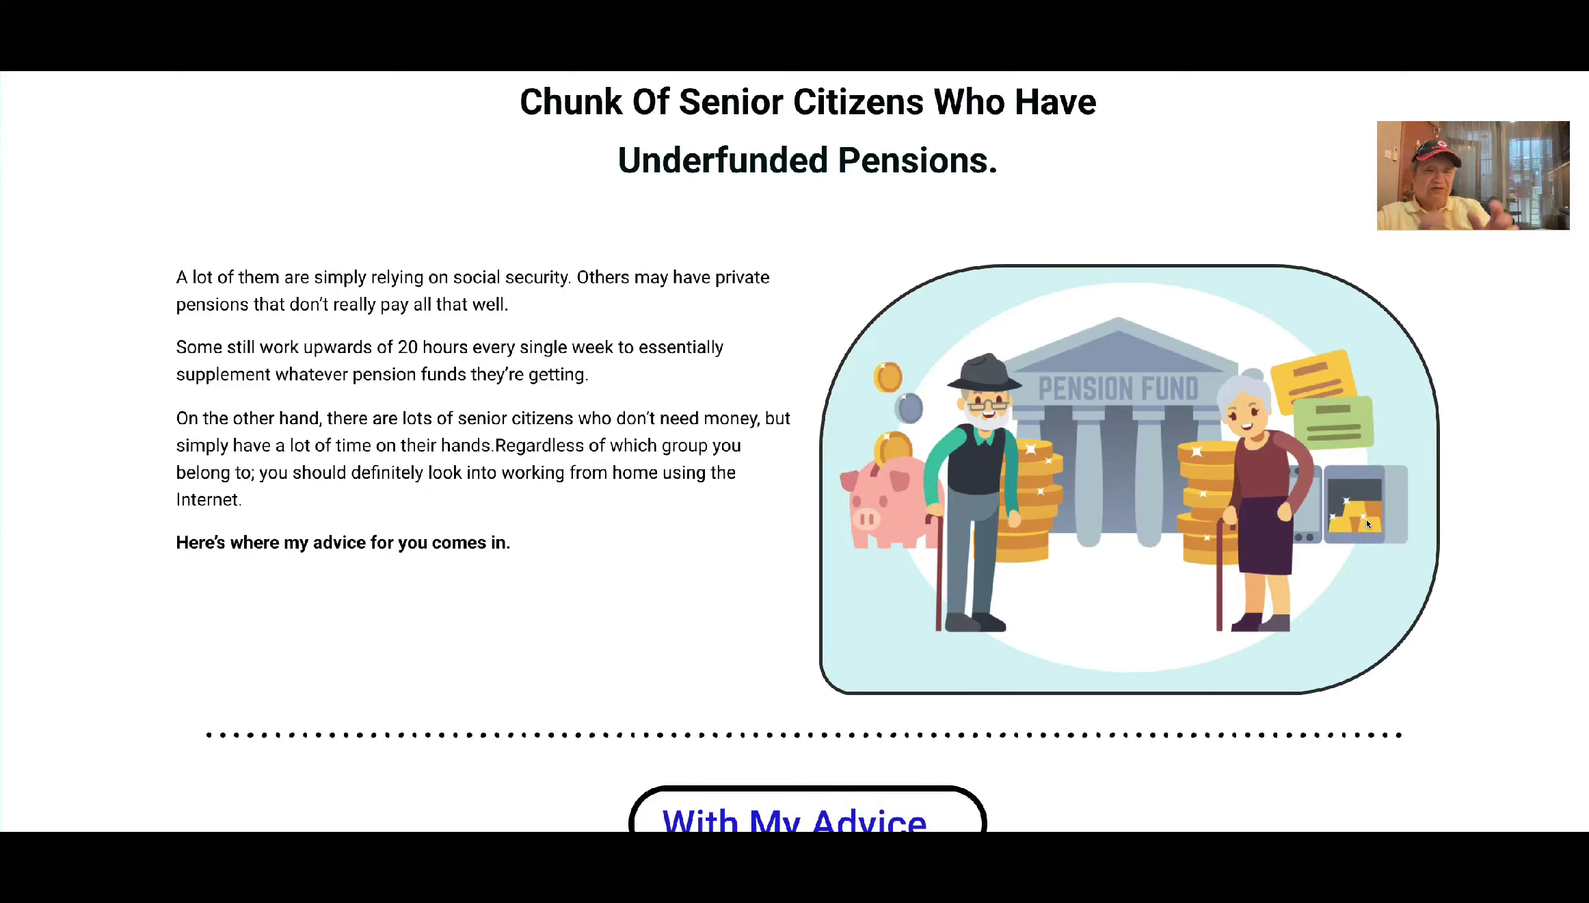
scroll(1367, 523, "down", 4)
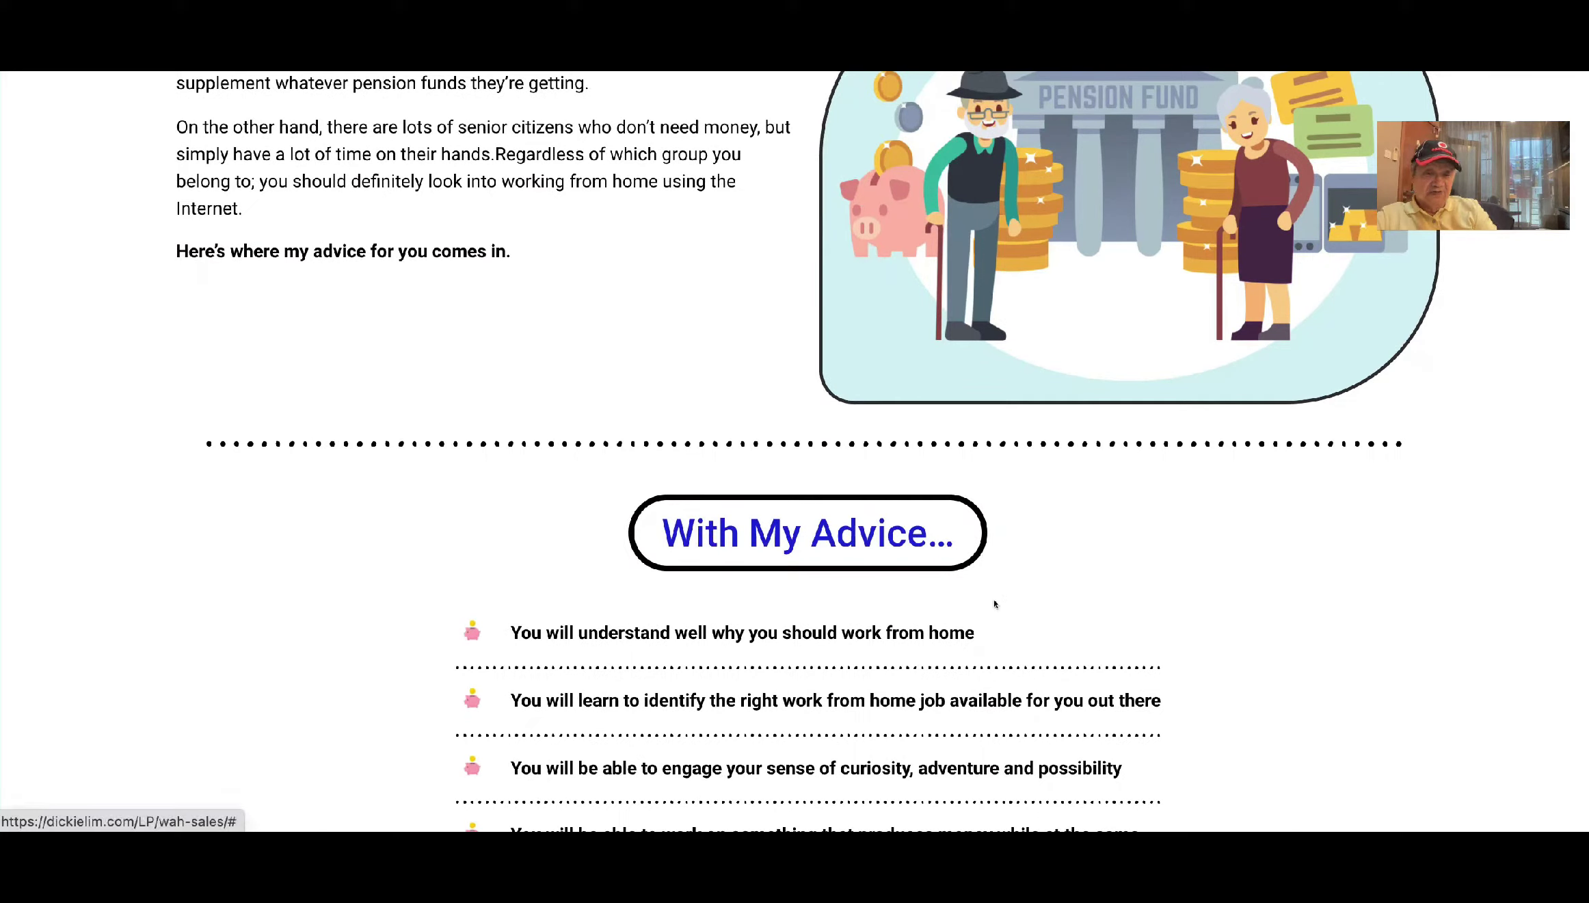
scroll(1047, 597, "down", 6)
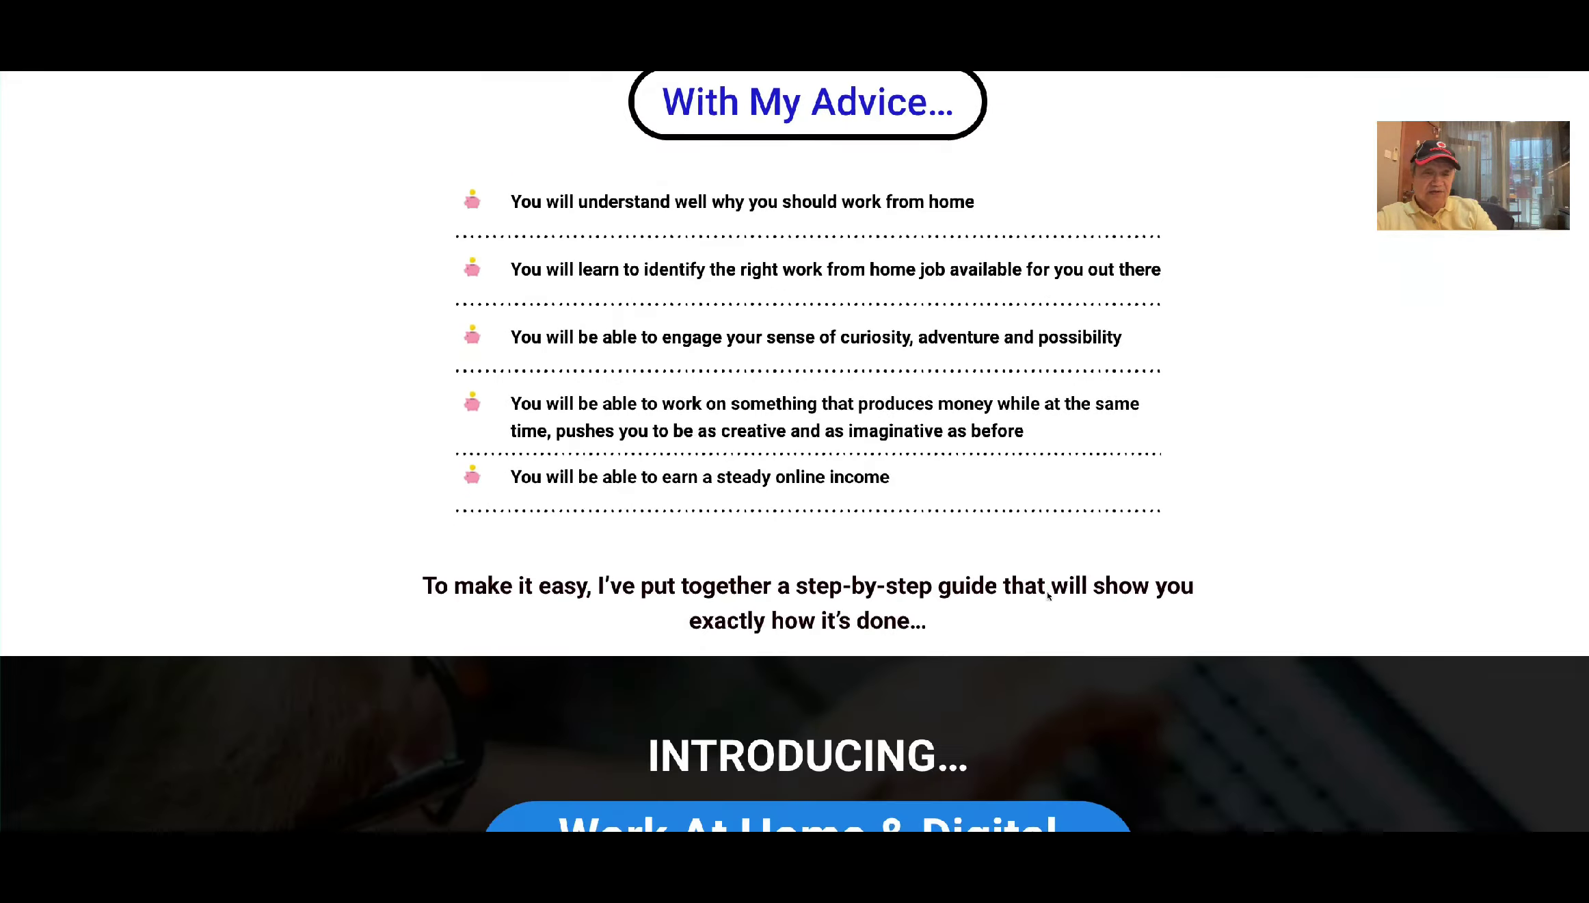
scroll(1048, 596, "down", 8)
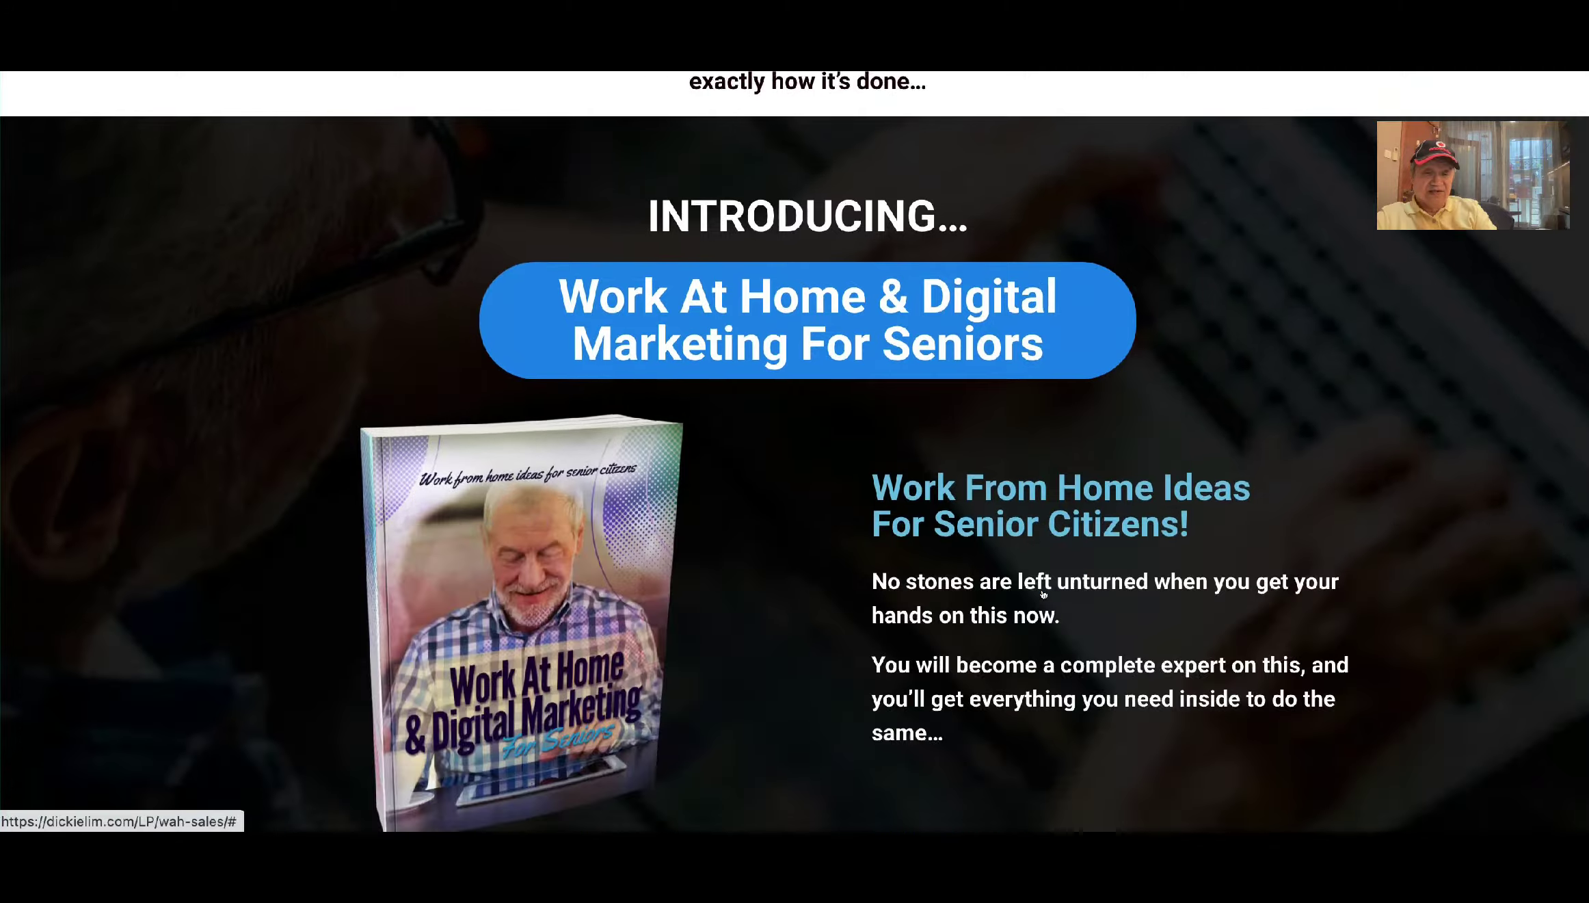
scroll(1043, 594, "down", 20)
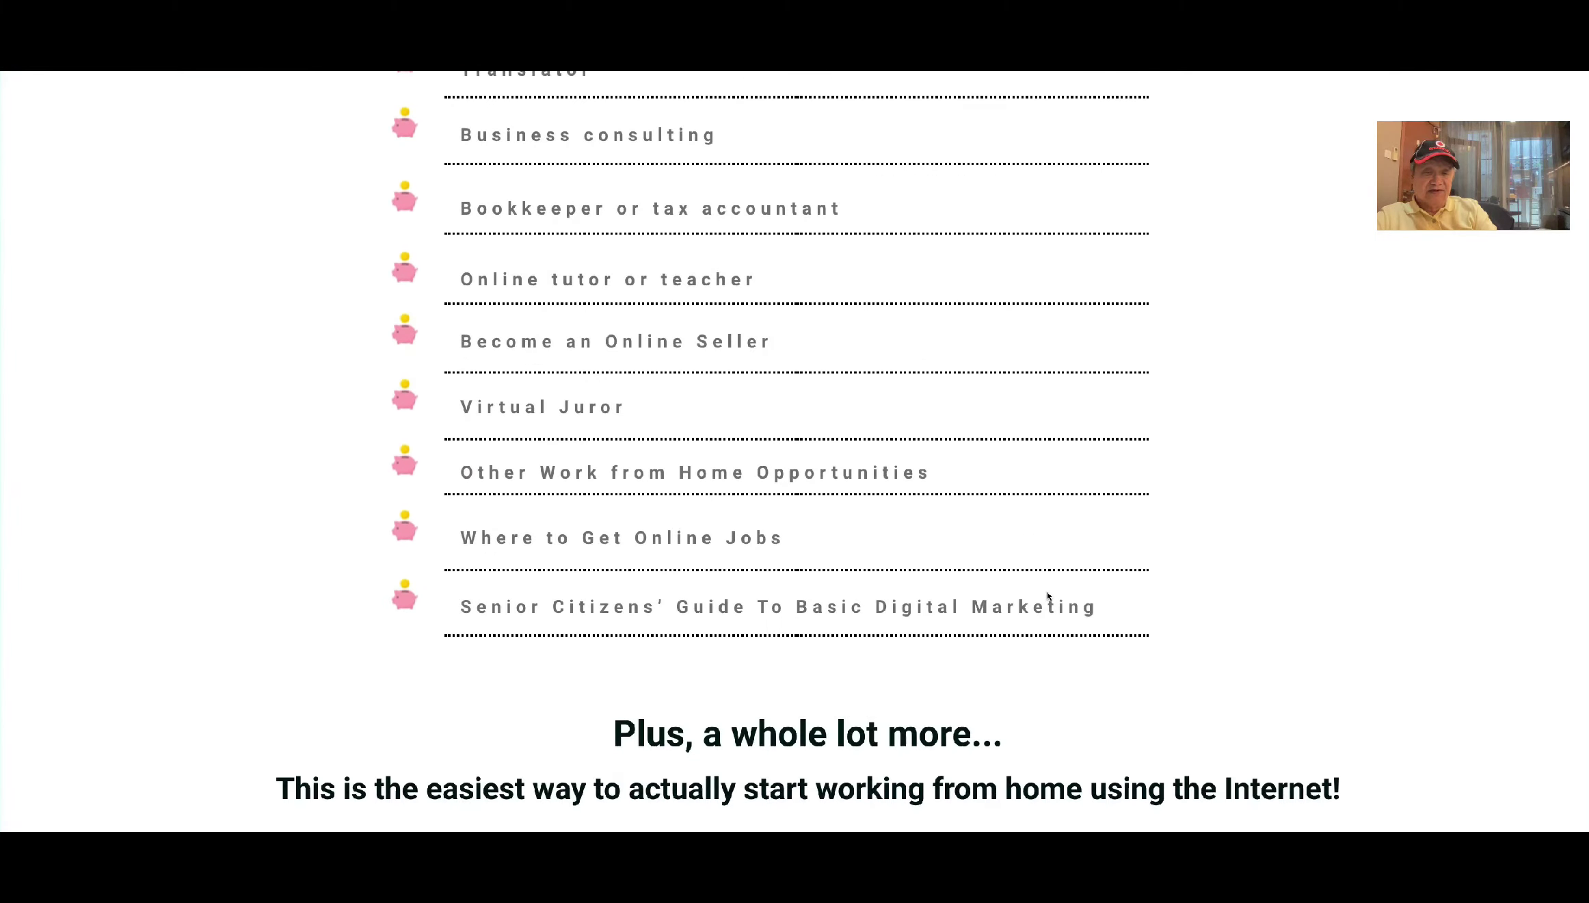
scroll(1047, 596, "down", 3)
scroll(1040, 579, "up", 6)
scroll(900, 378, "down", 15)
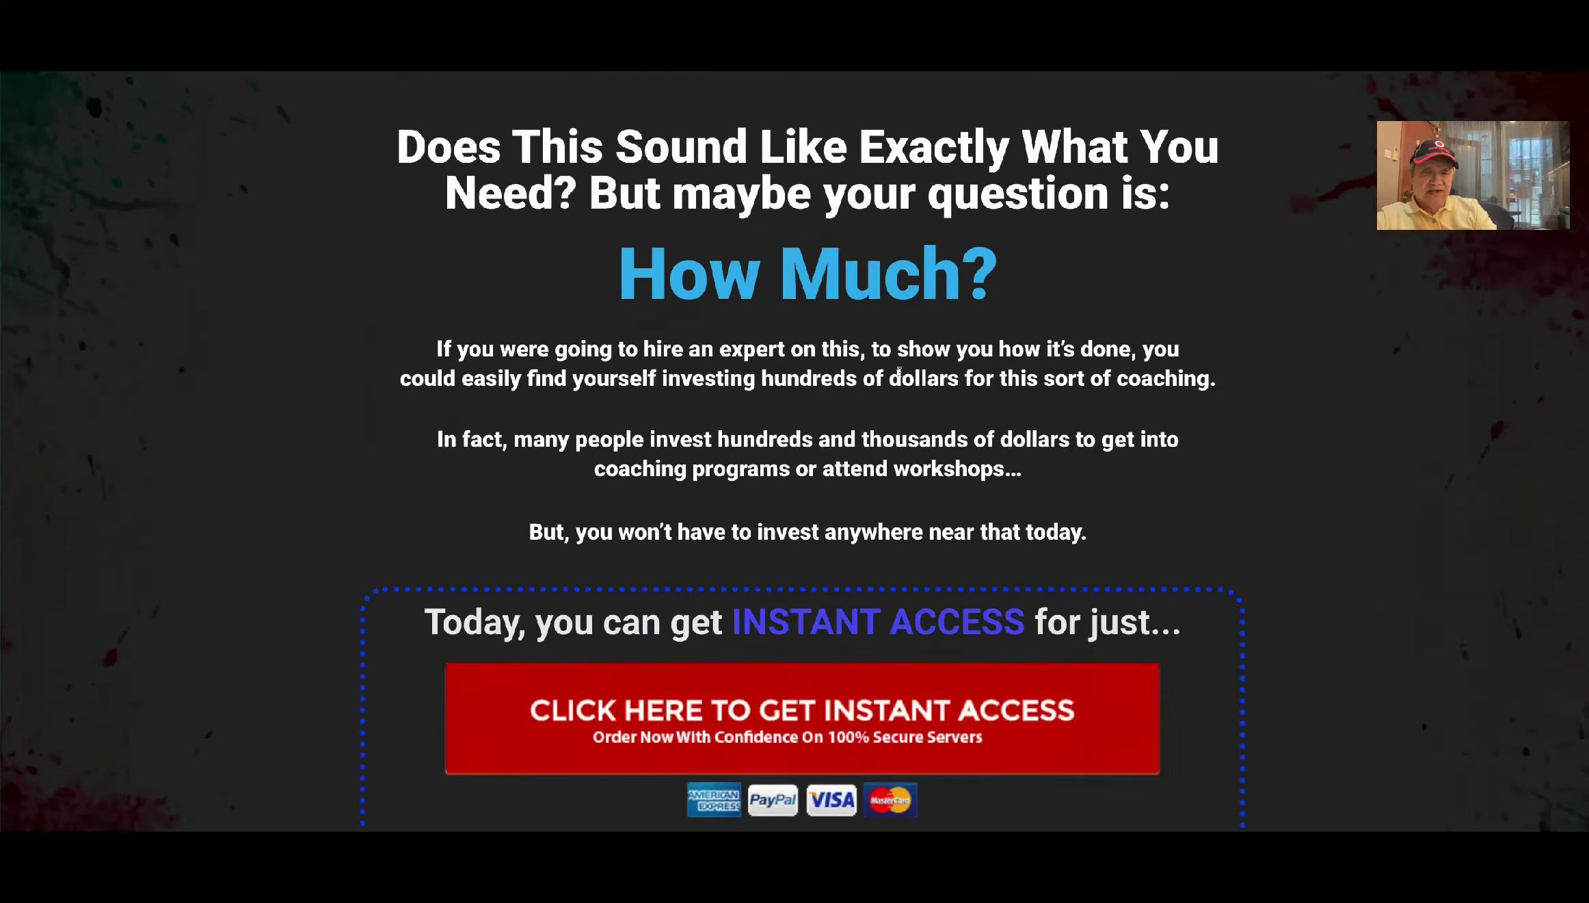
scroll(899, 375, "down", 20)
scroll(900, 378, "down", 10)
scroll(900, 378, "up", 16)
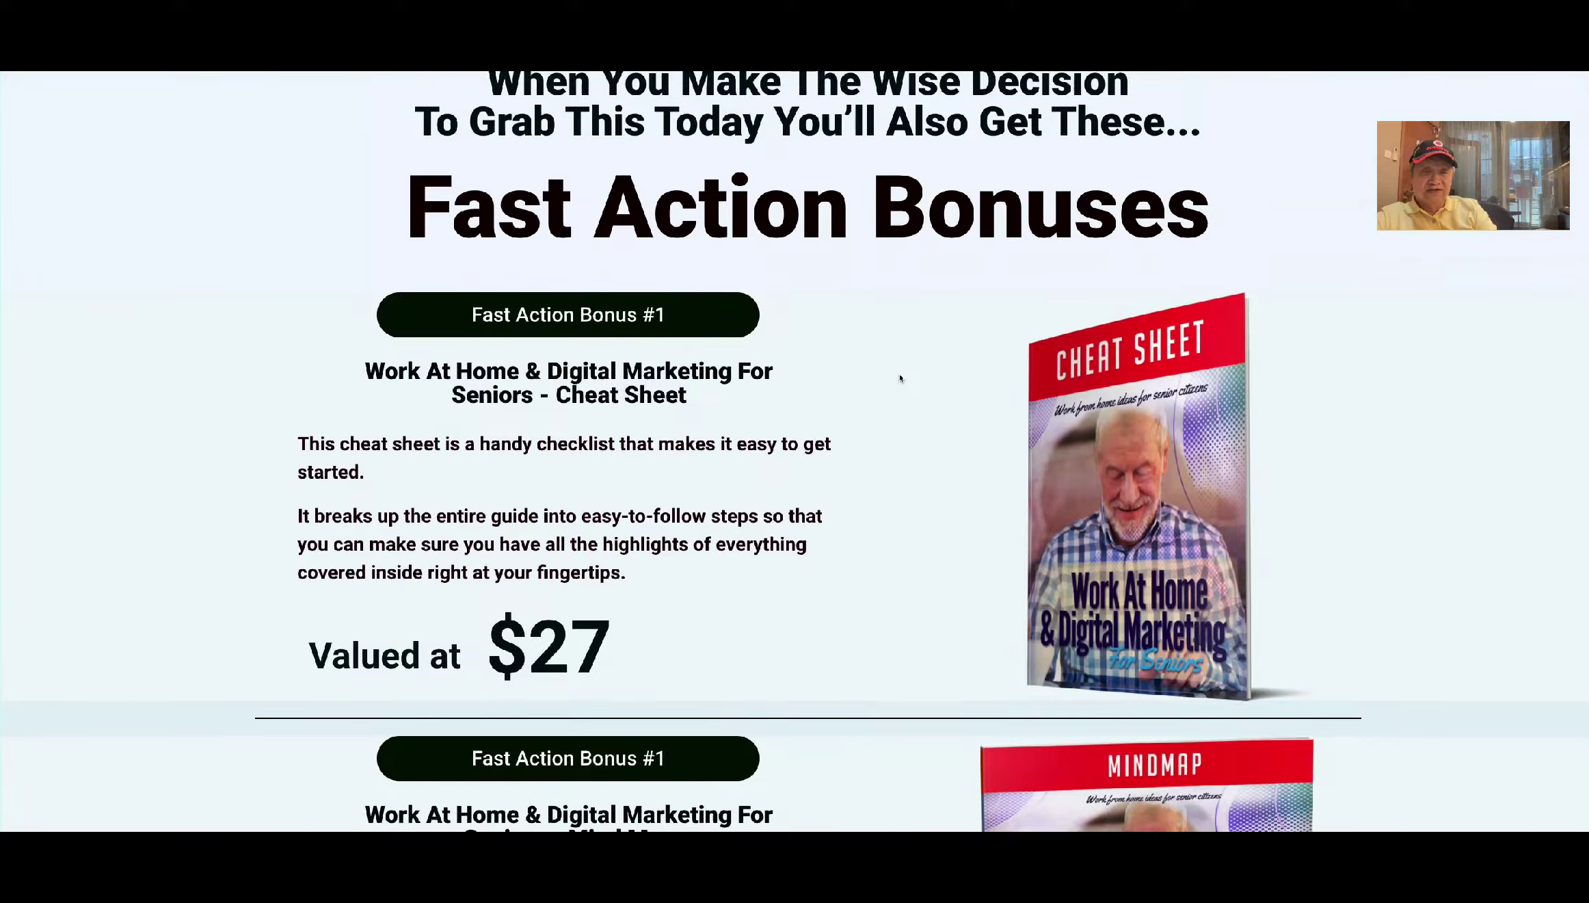
scroll(900, 379, "up", 5)
scroll(900, 373, "down", 2)
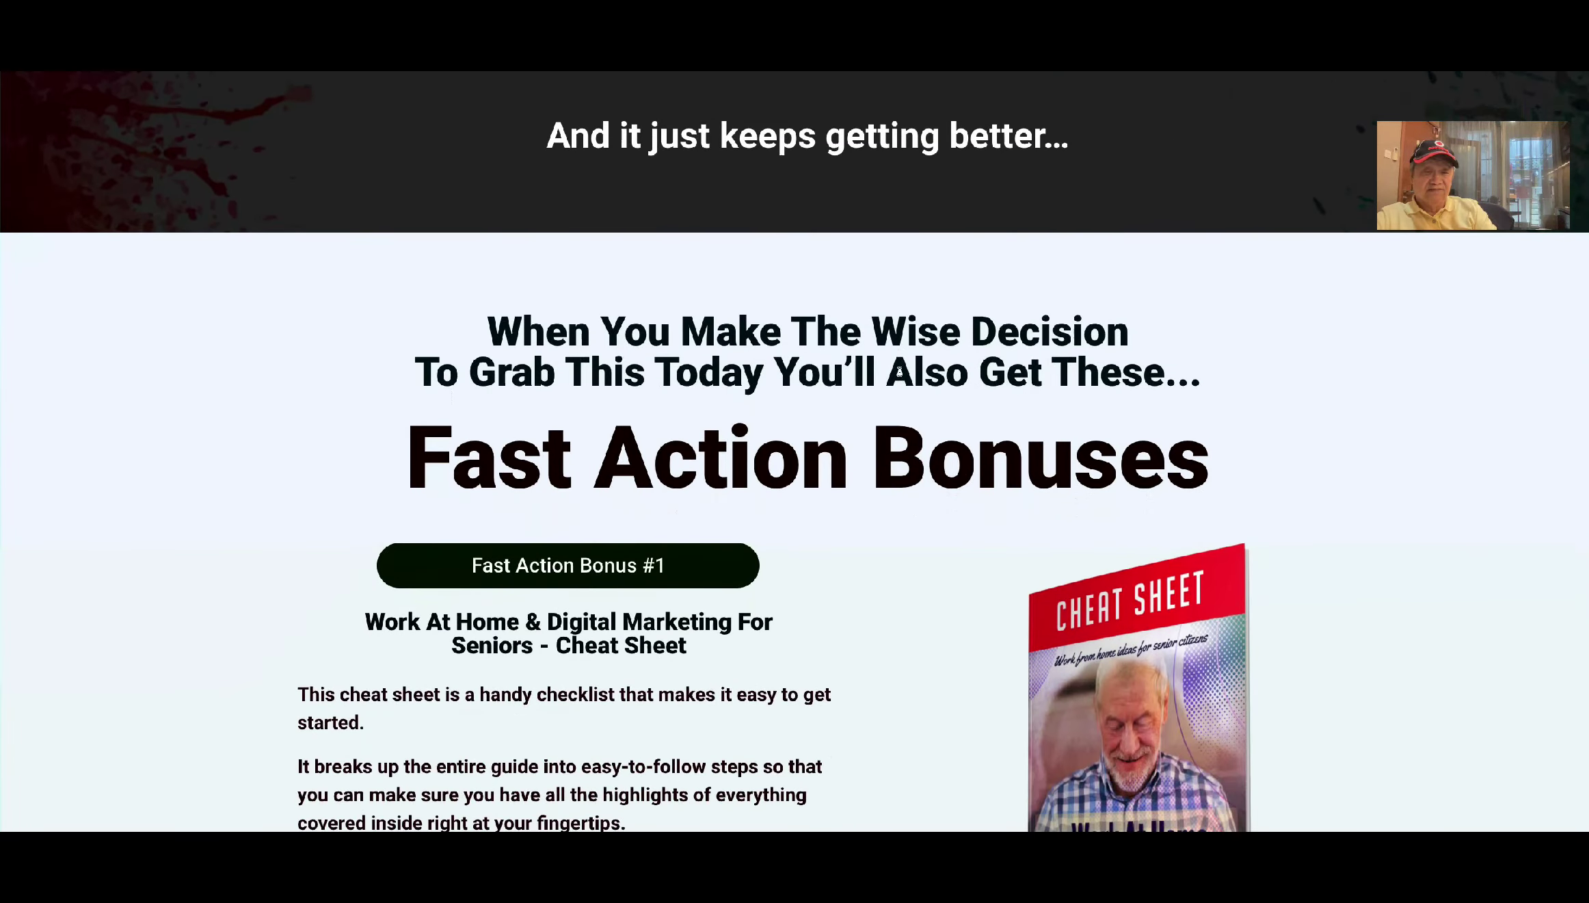
scroll(900, 372, "down", 1)
scroll(861, 384, "up", 2)
scroll(824, 490, "down", 4)
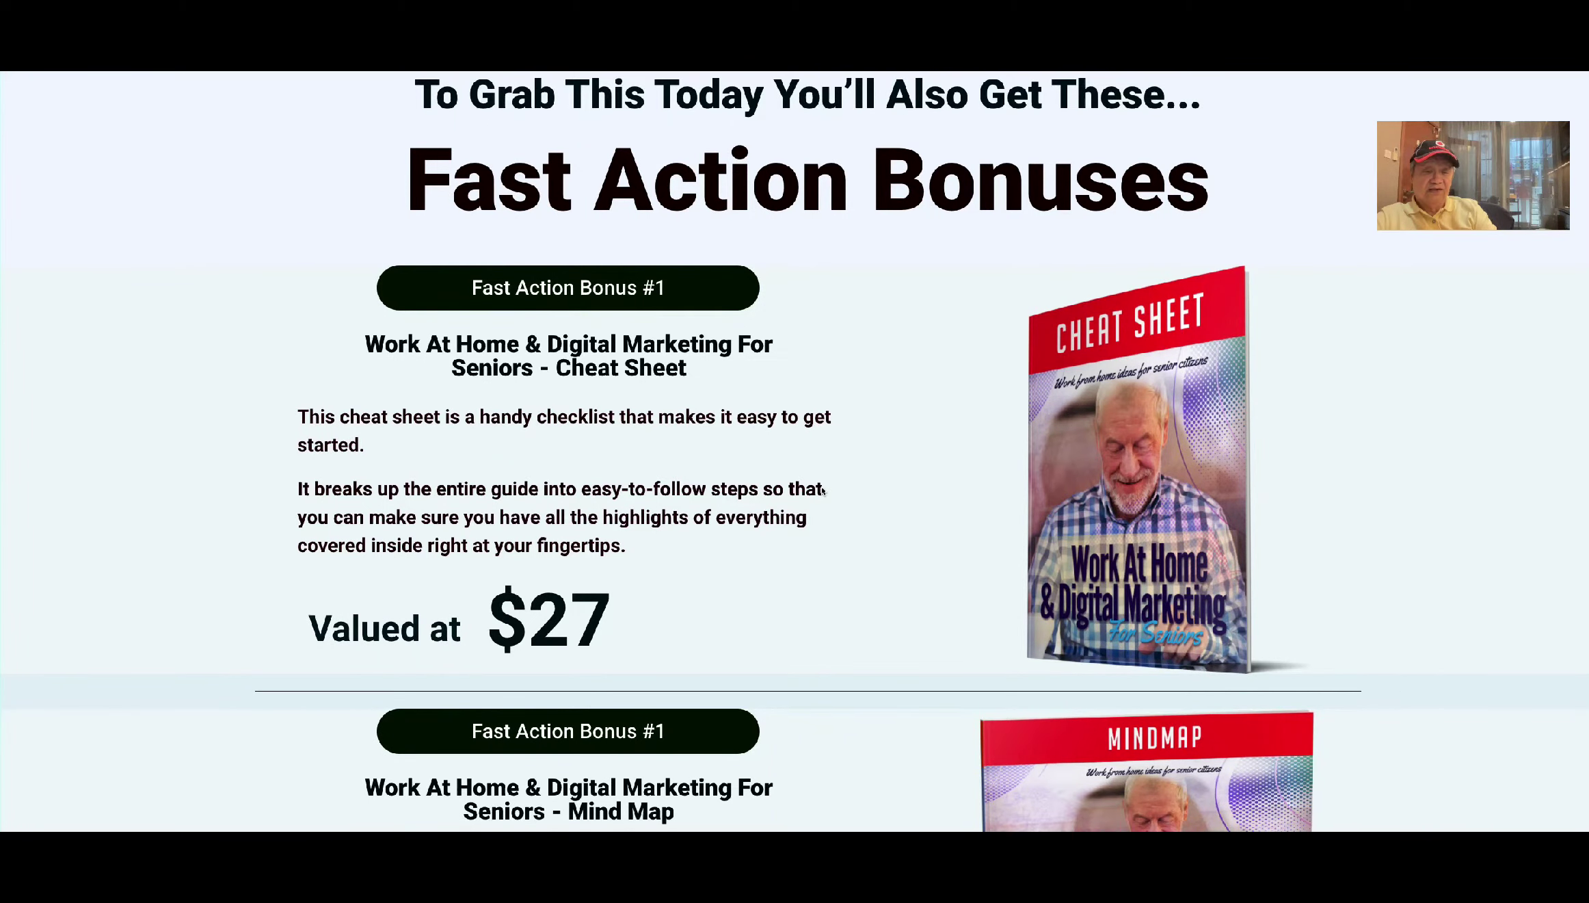
scroll(823, 489, "down", 7)
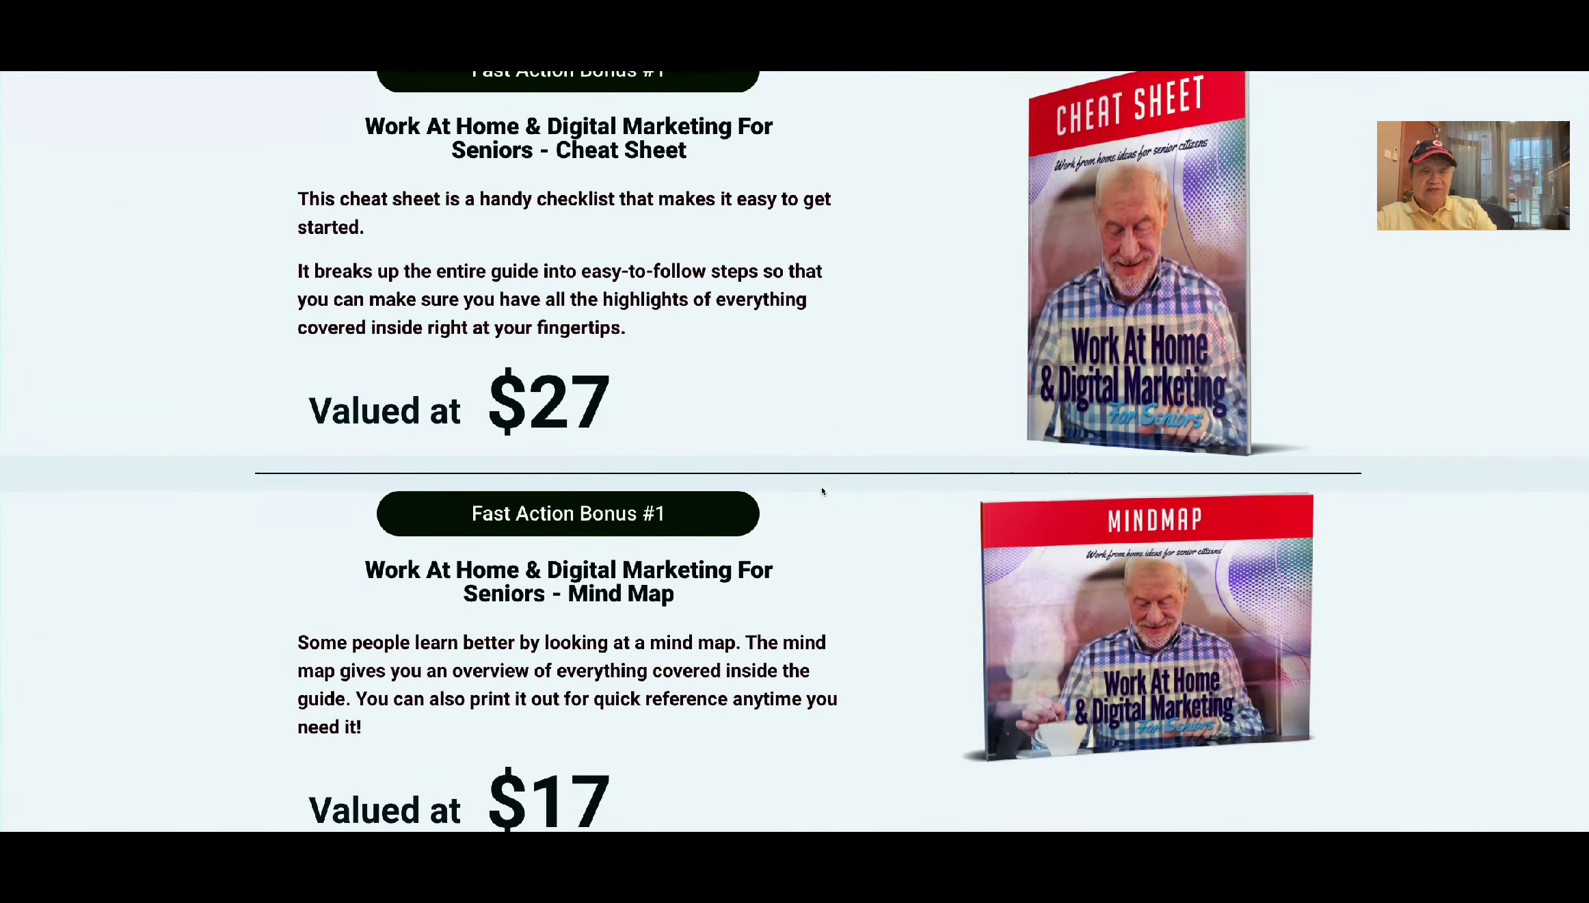
scroll(822, 491, "down", 17)
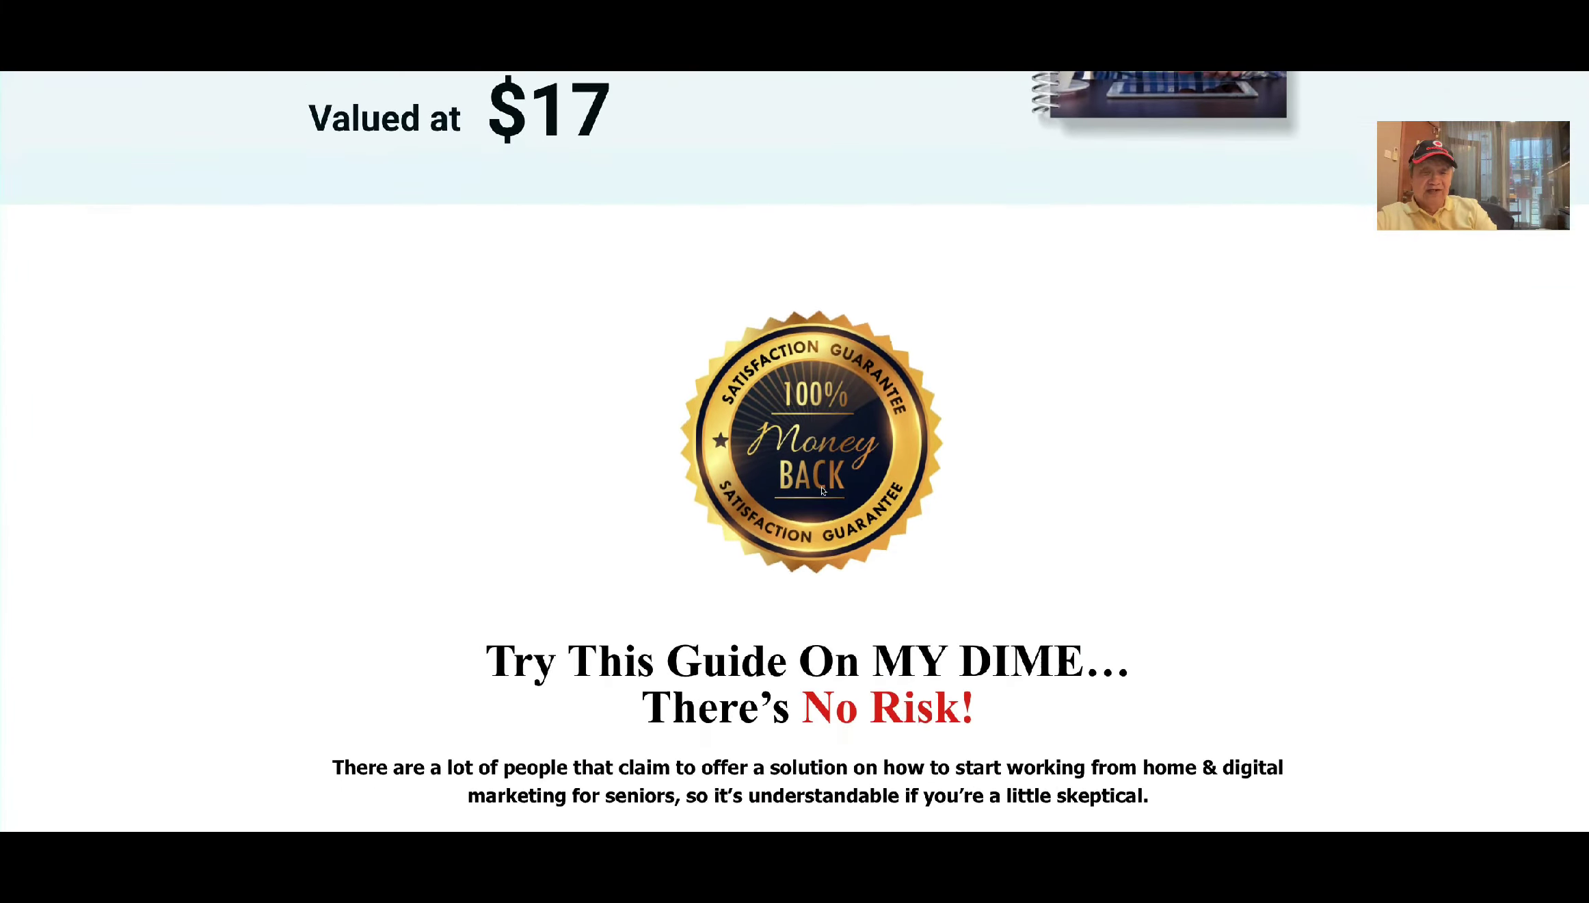
scroll(822, 483, "down", 10)
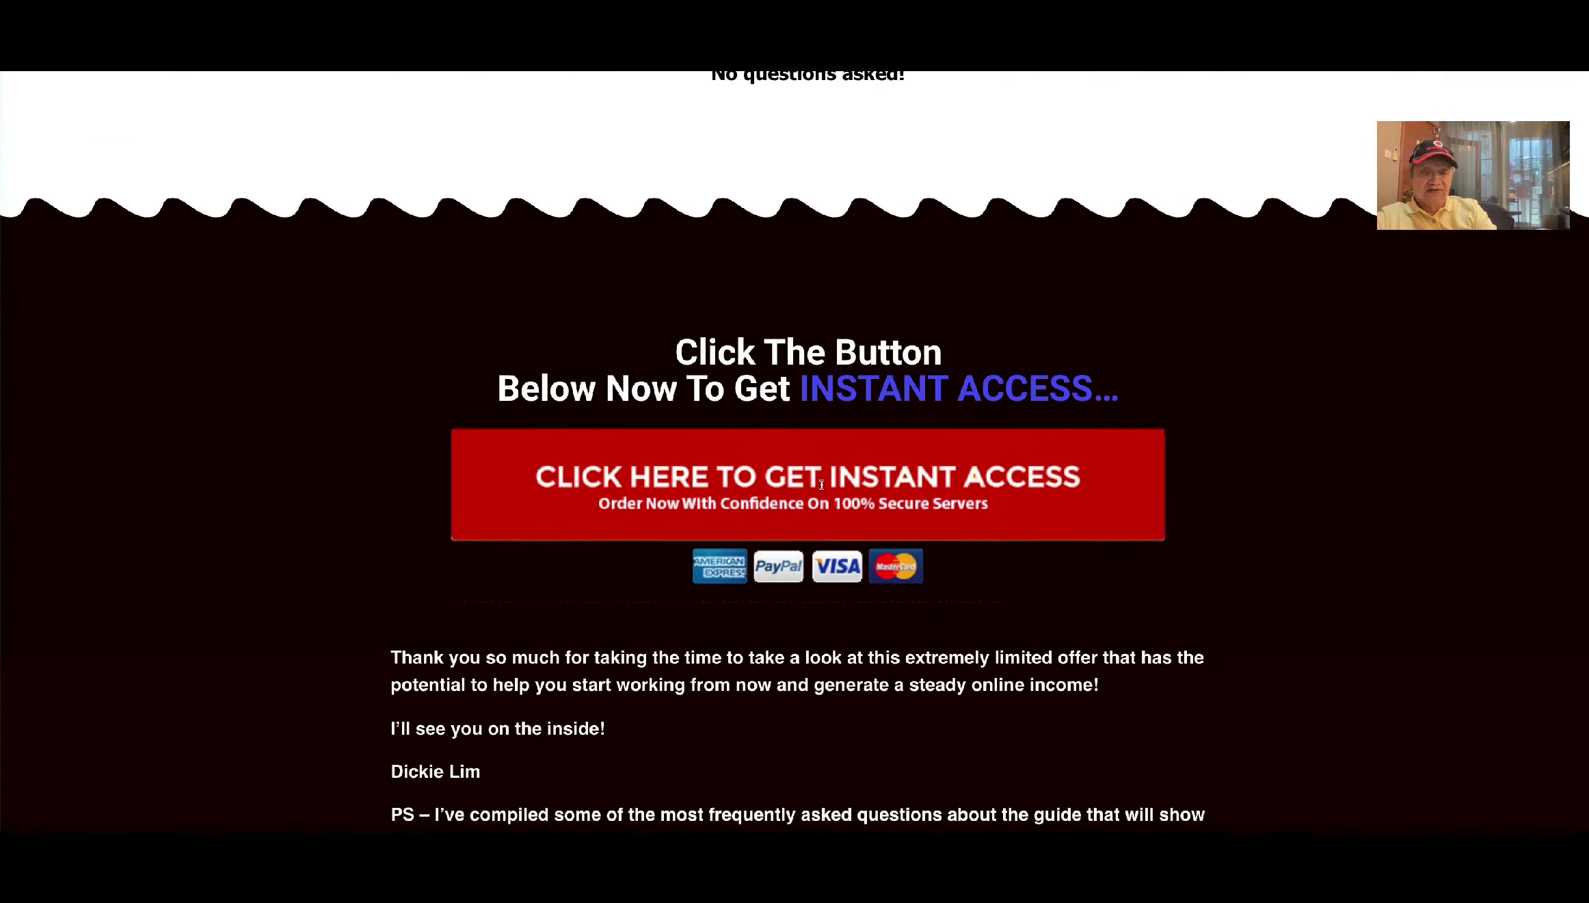
scroll(821, 483, "up", 2)
scroll(822, 483, "down", 8)
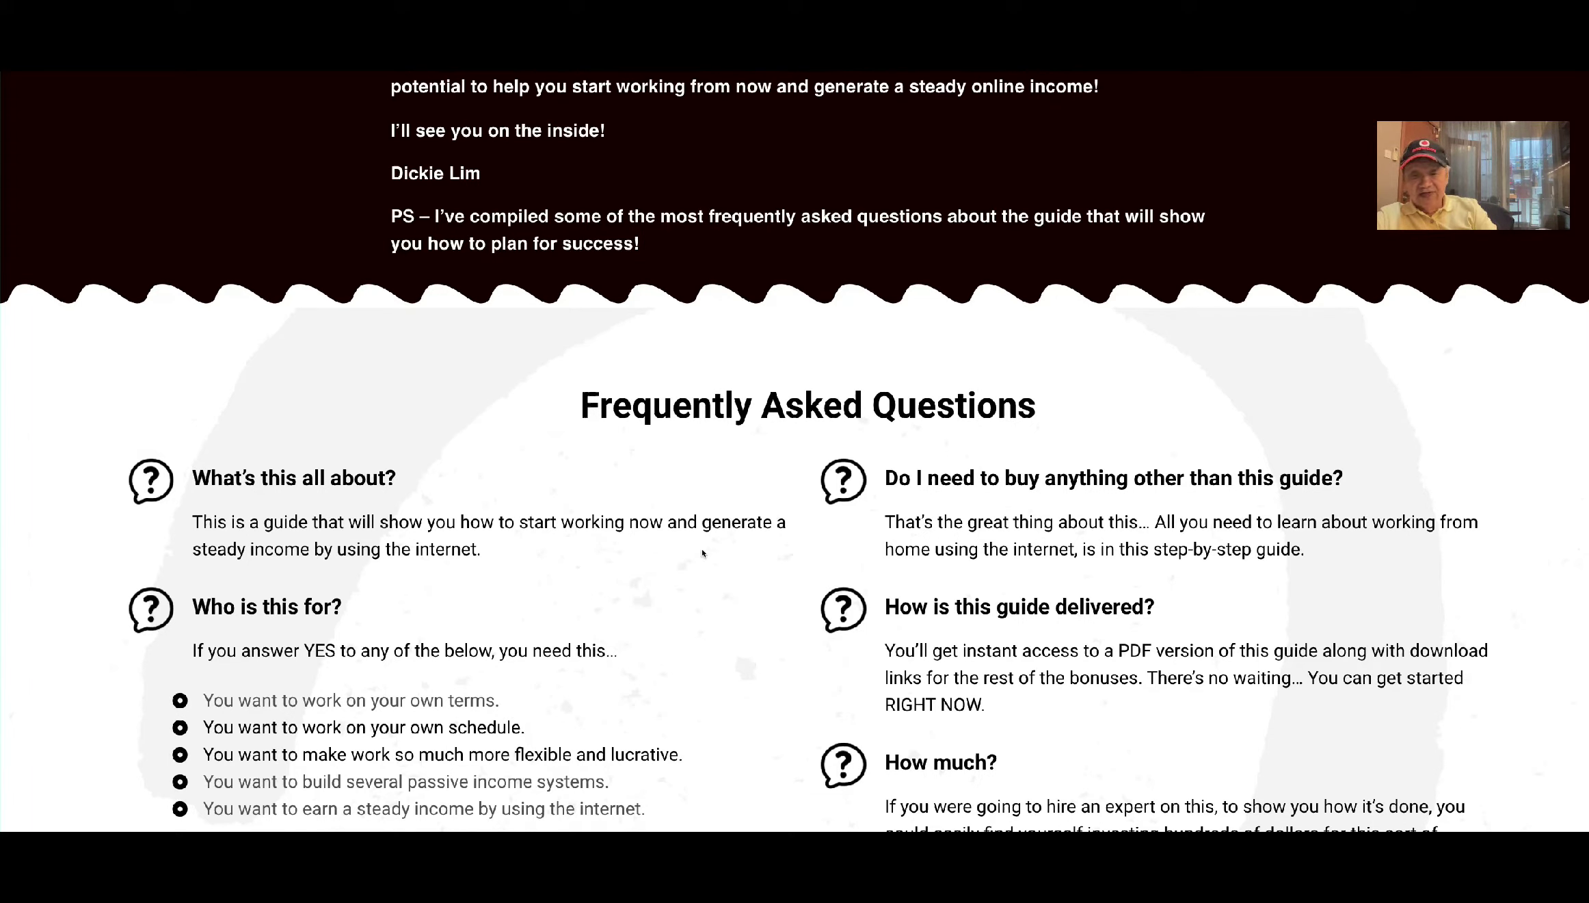
Scroll through the remaining Frequently Asked Questions on the work-at-home sales page
scroll(712, 537, "down", 1)
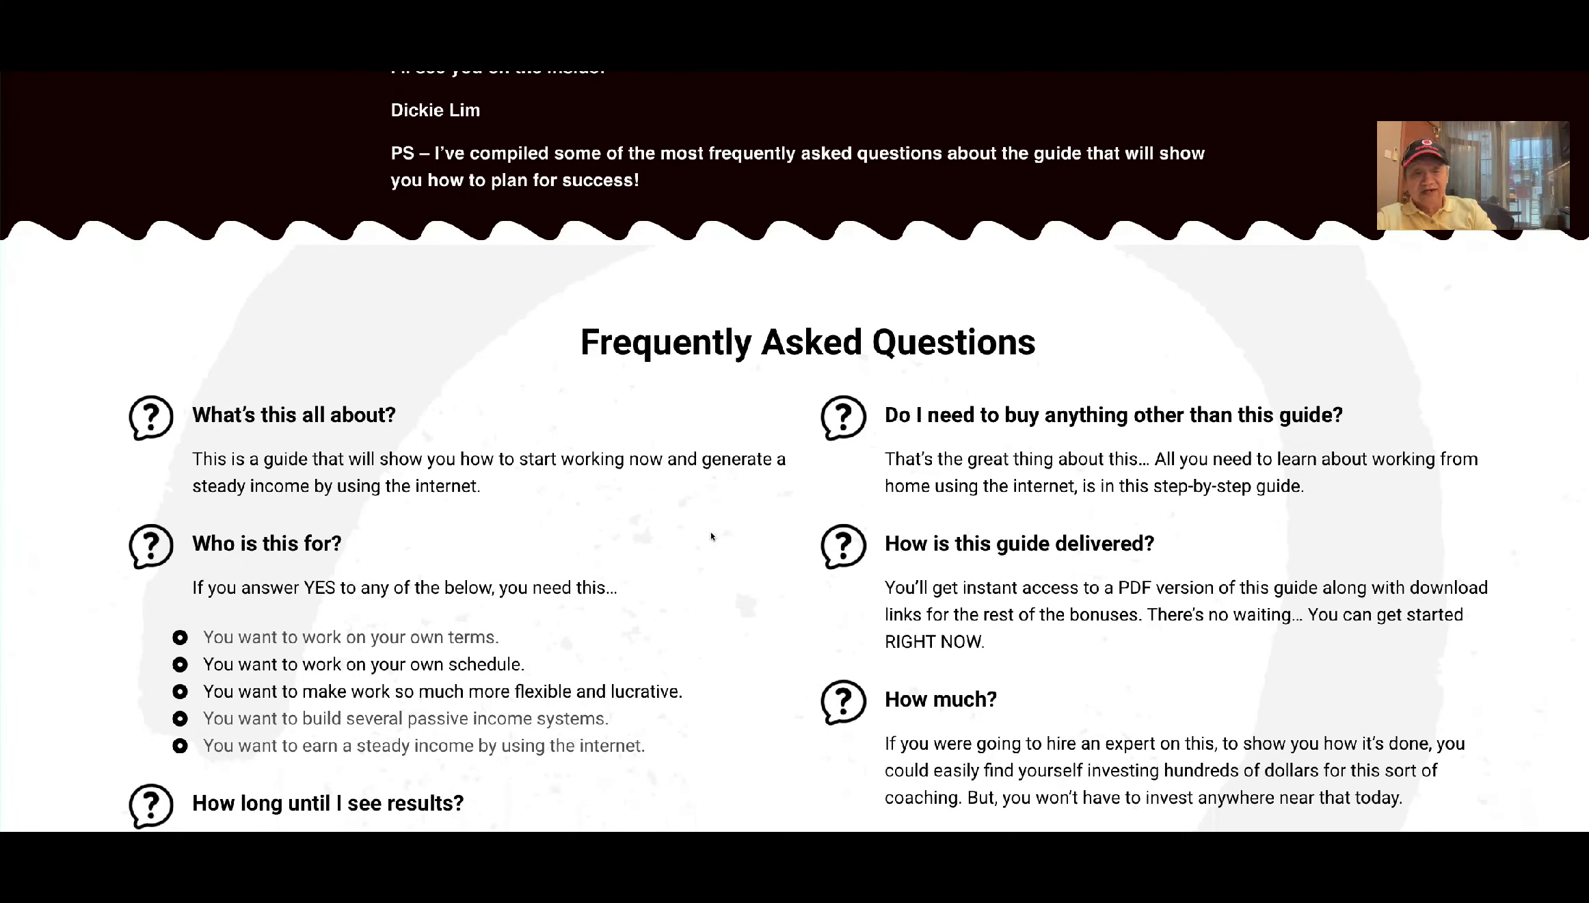
scroll(711, 537, "down", 3)
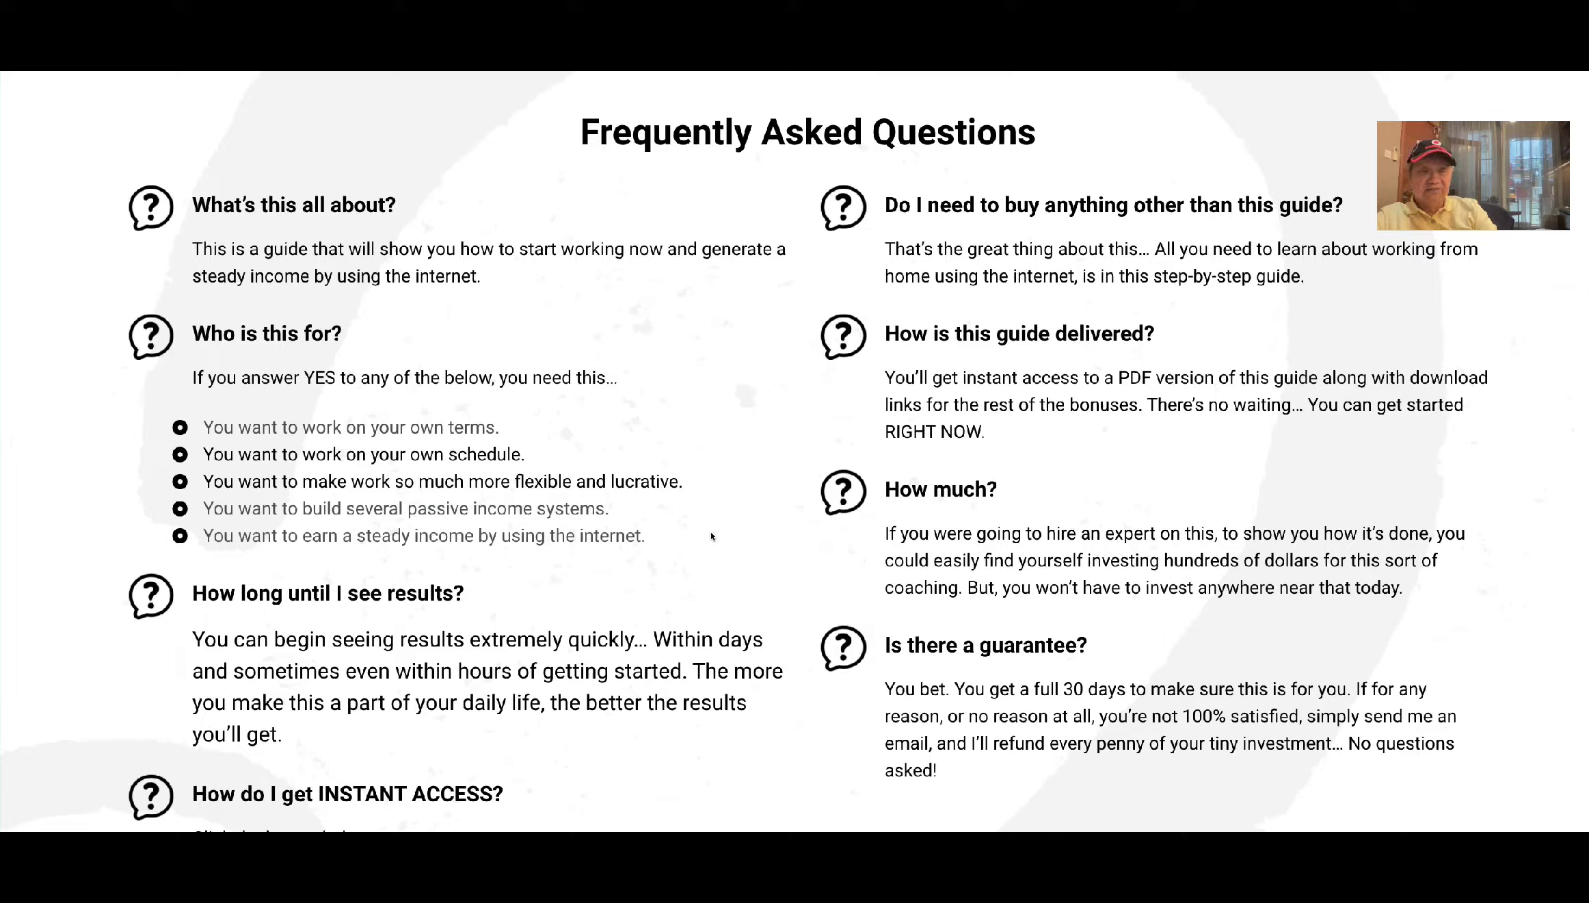
scroll(711, 537, "down", 3)
scroll(711, 537, "up", 4)
scroll(711, 537, "down", 1)
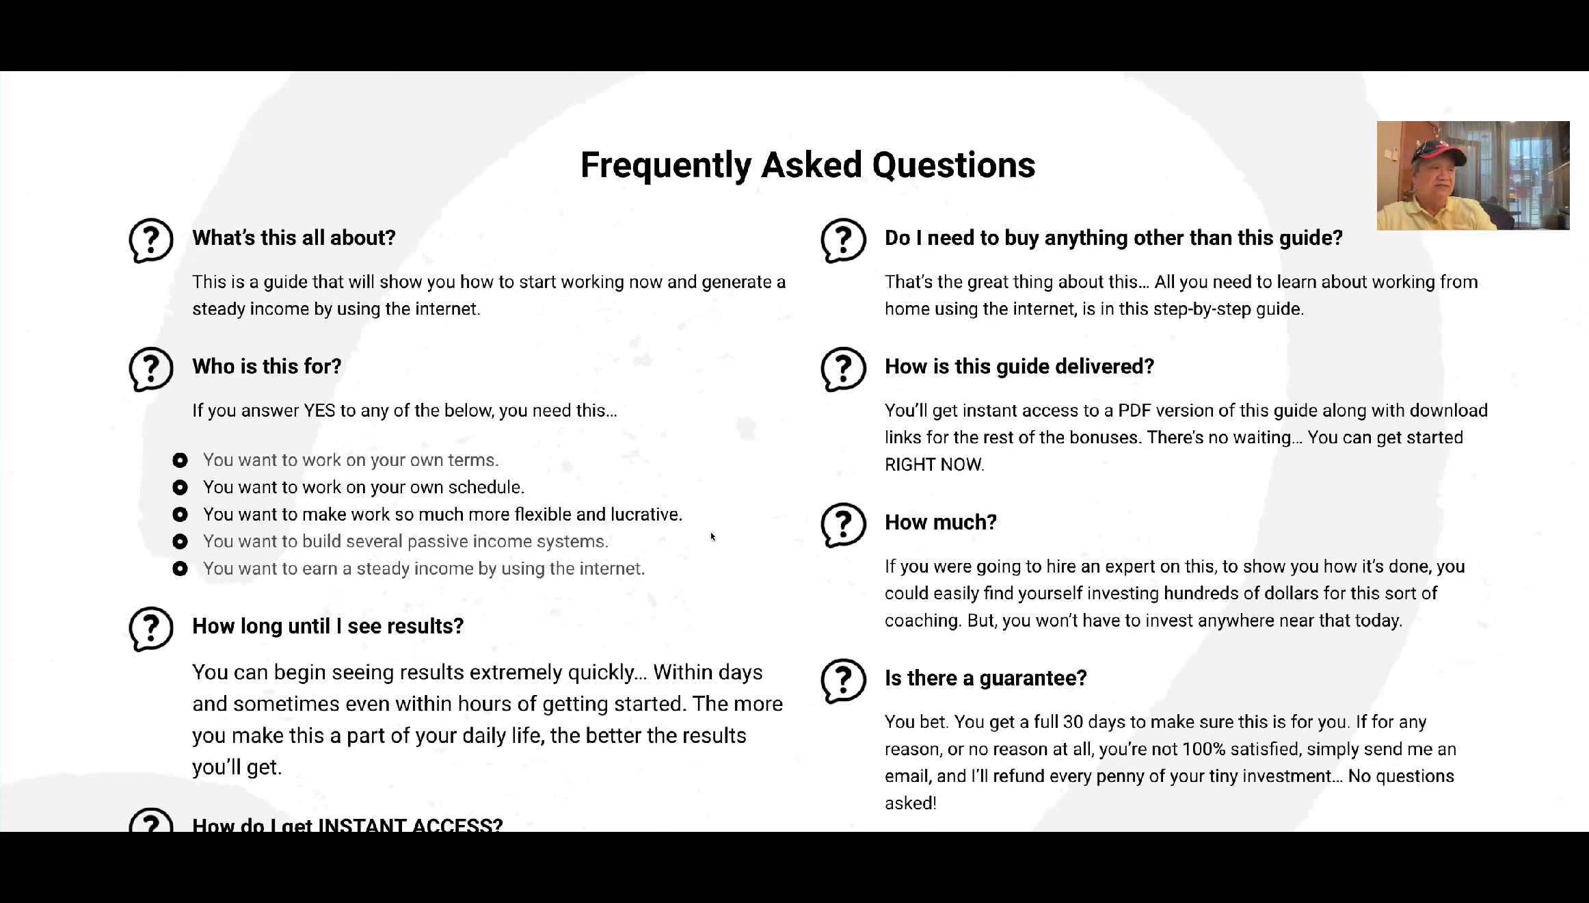
scroll(712, 537, "down", 7)
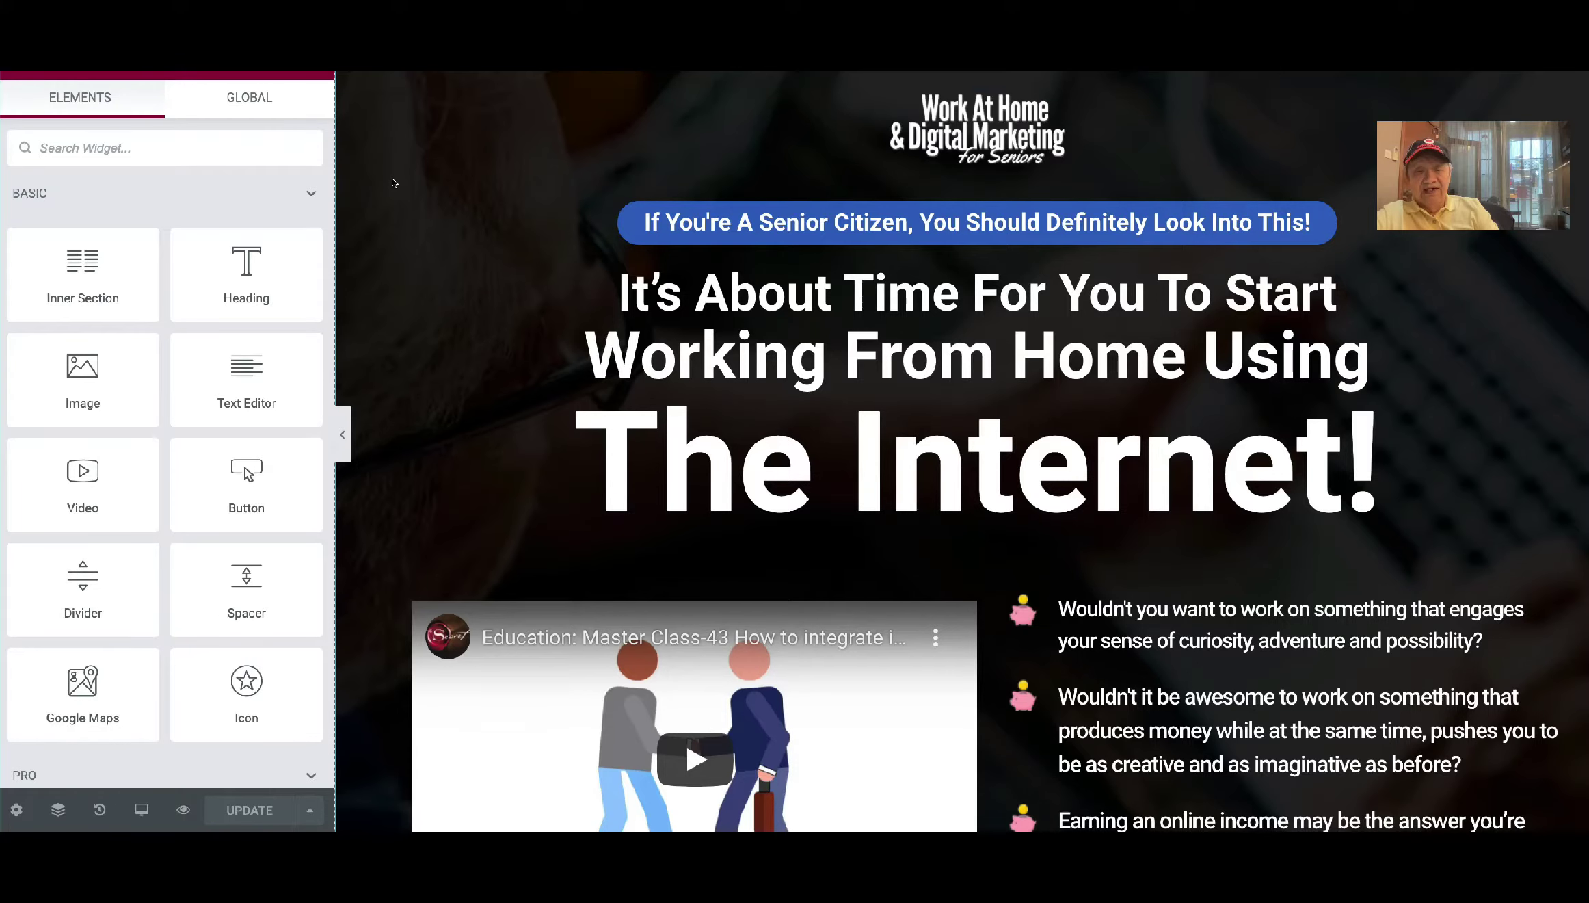
scroll(446, 327, "down", 5)
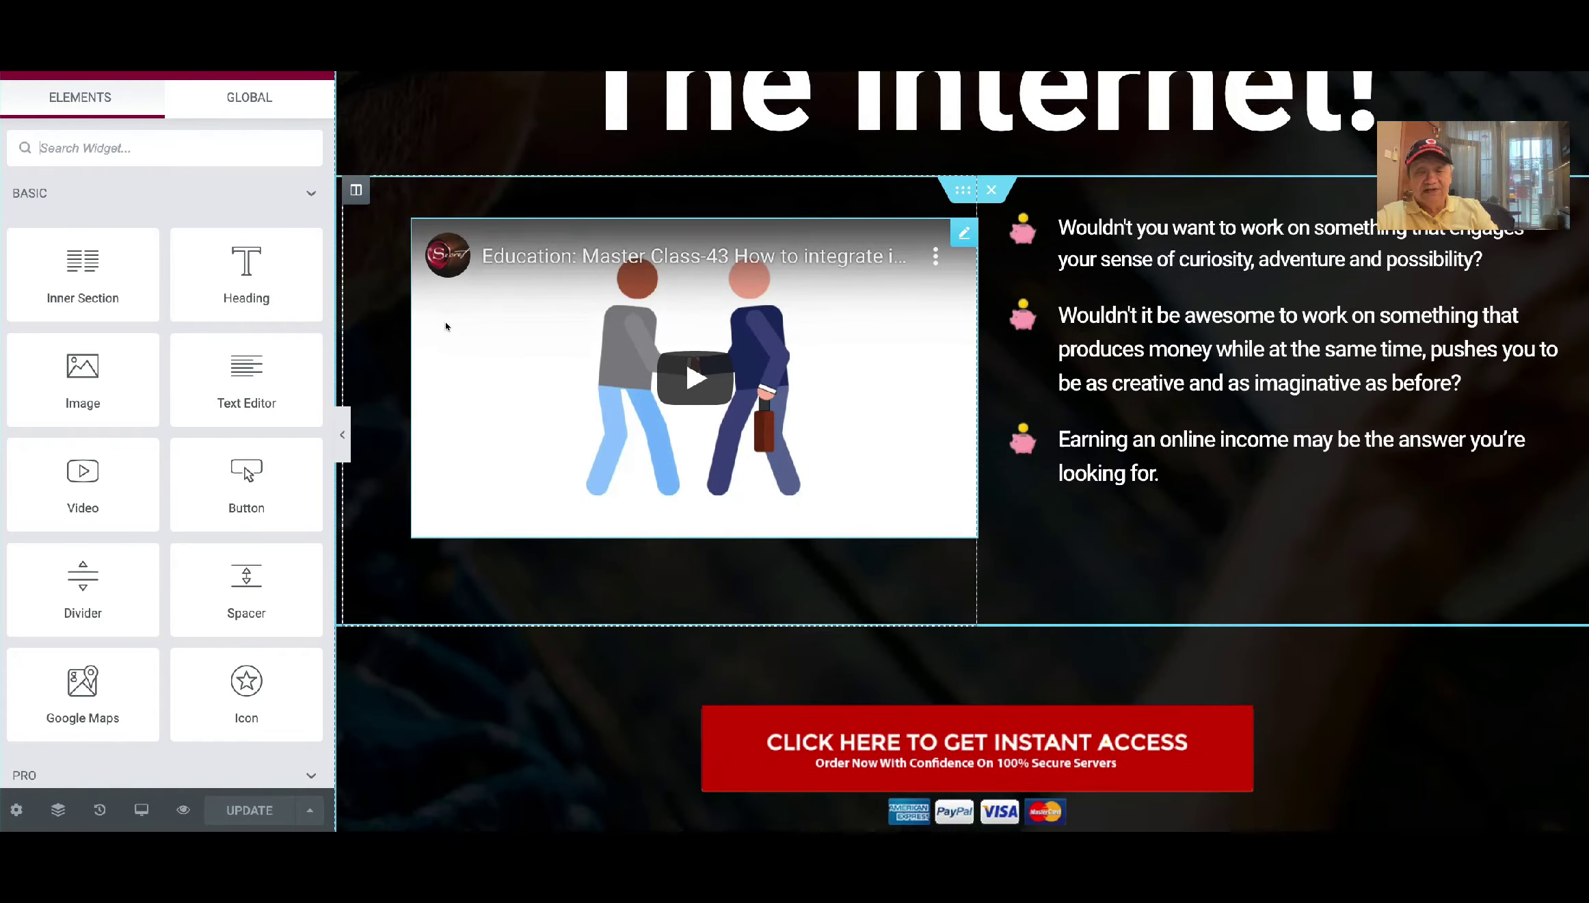
scroll(843, 139, "up", 3)
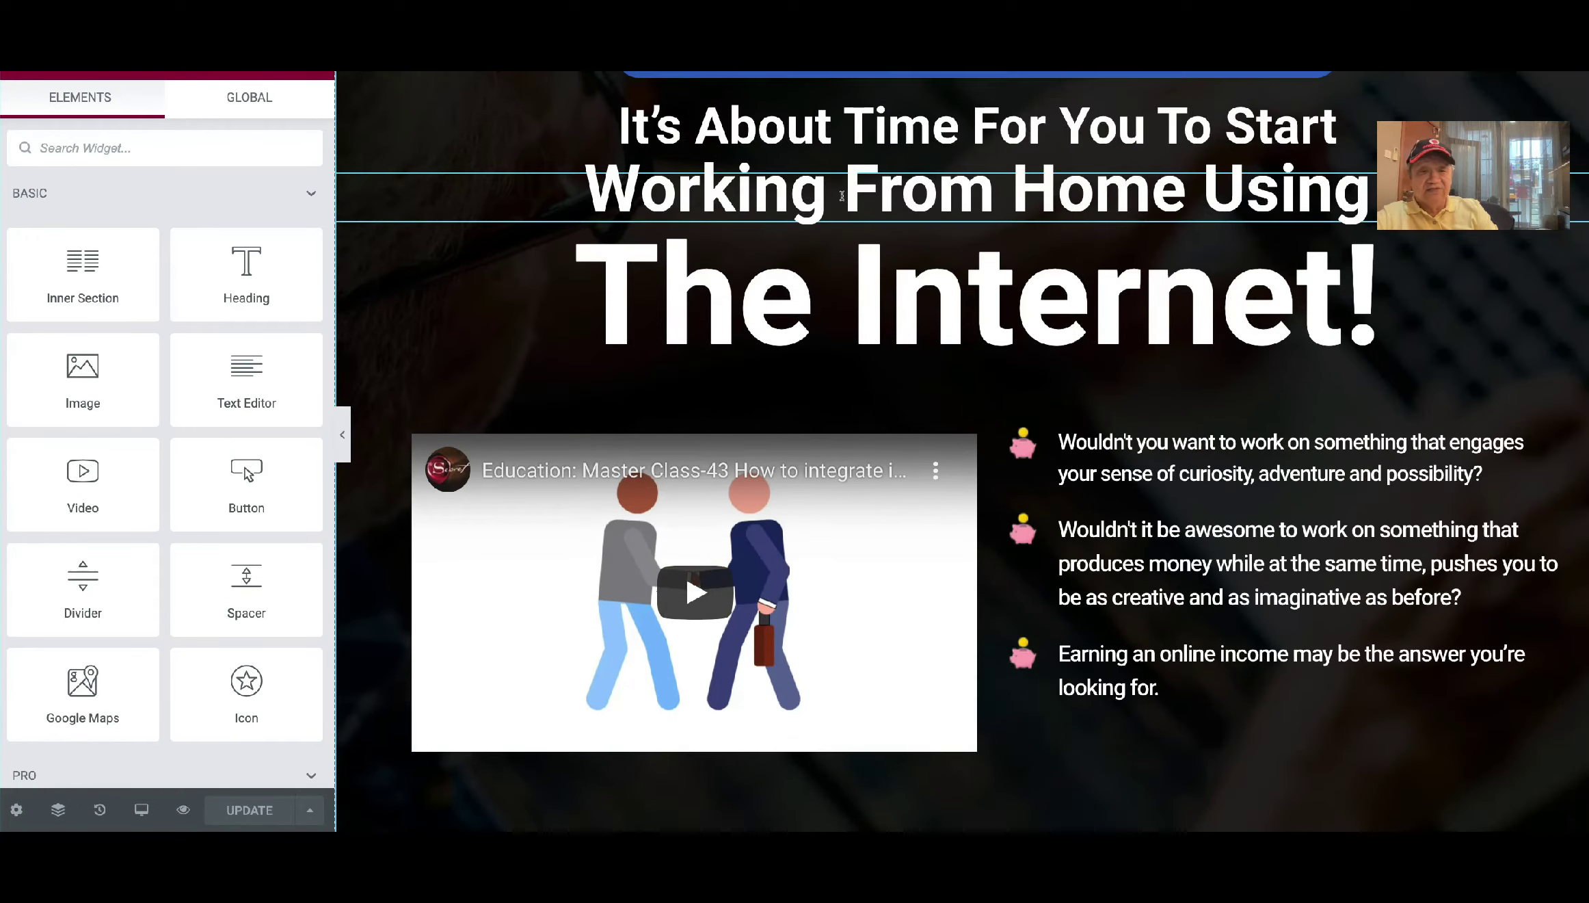
scroll(846, 164, "up", 3)
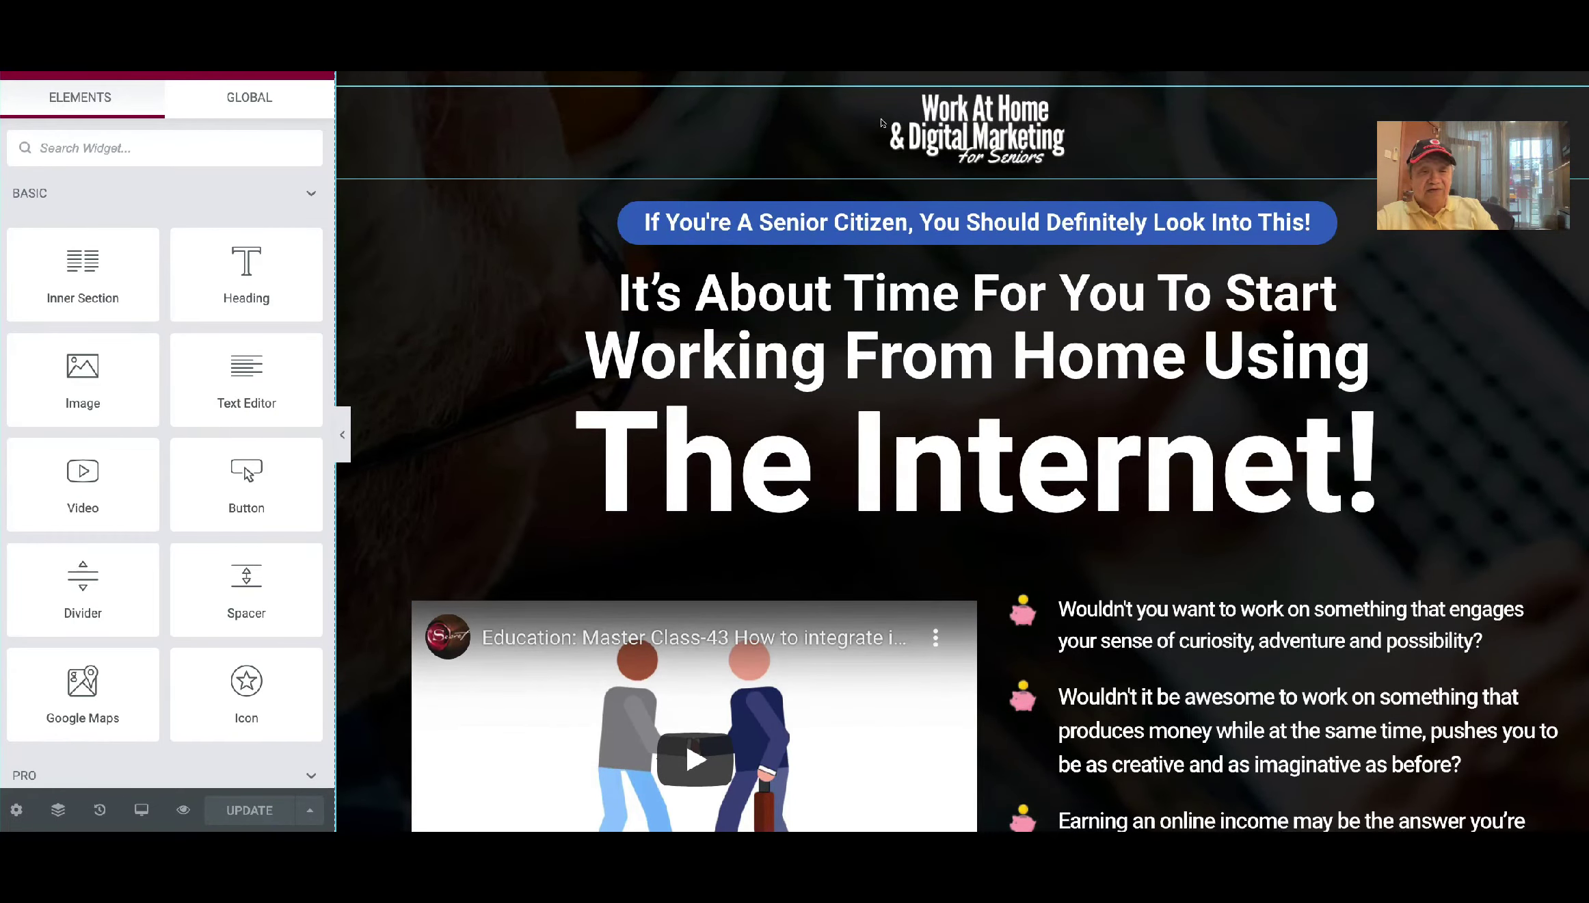
scroll(848, 187, "down", 5)
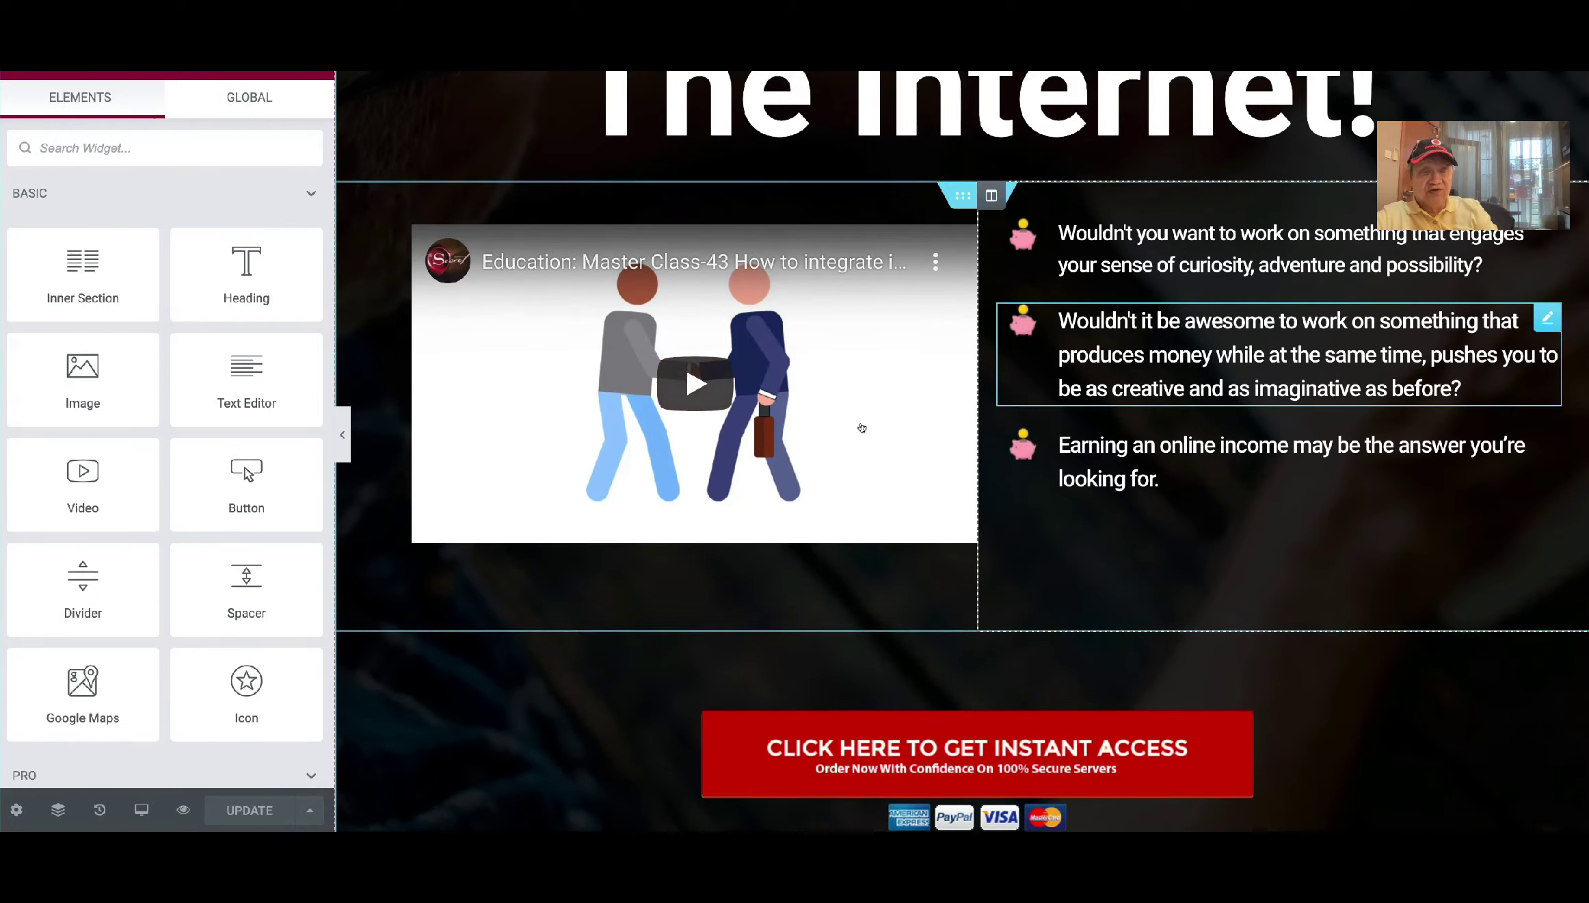
scroll(894, 446, "down", 4)
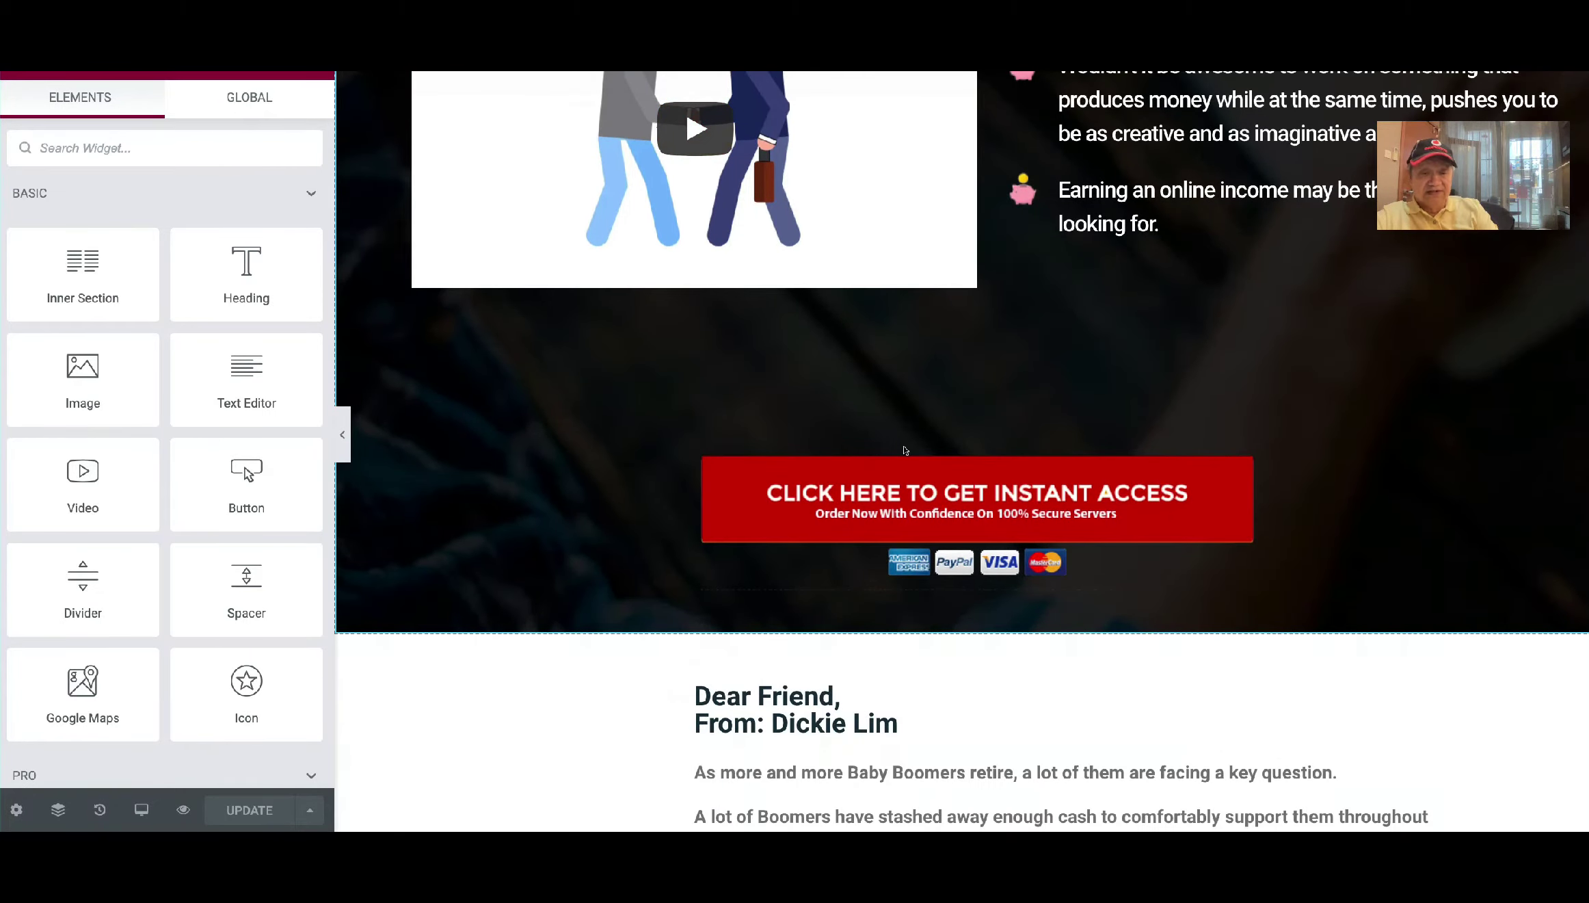
scroll(905, 450, "down", 4)
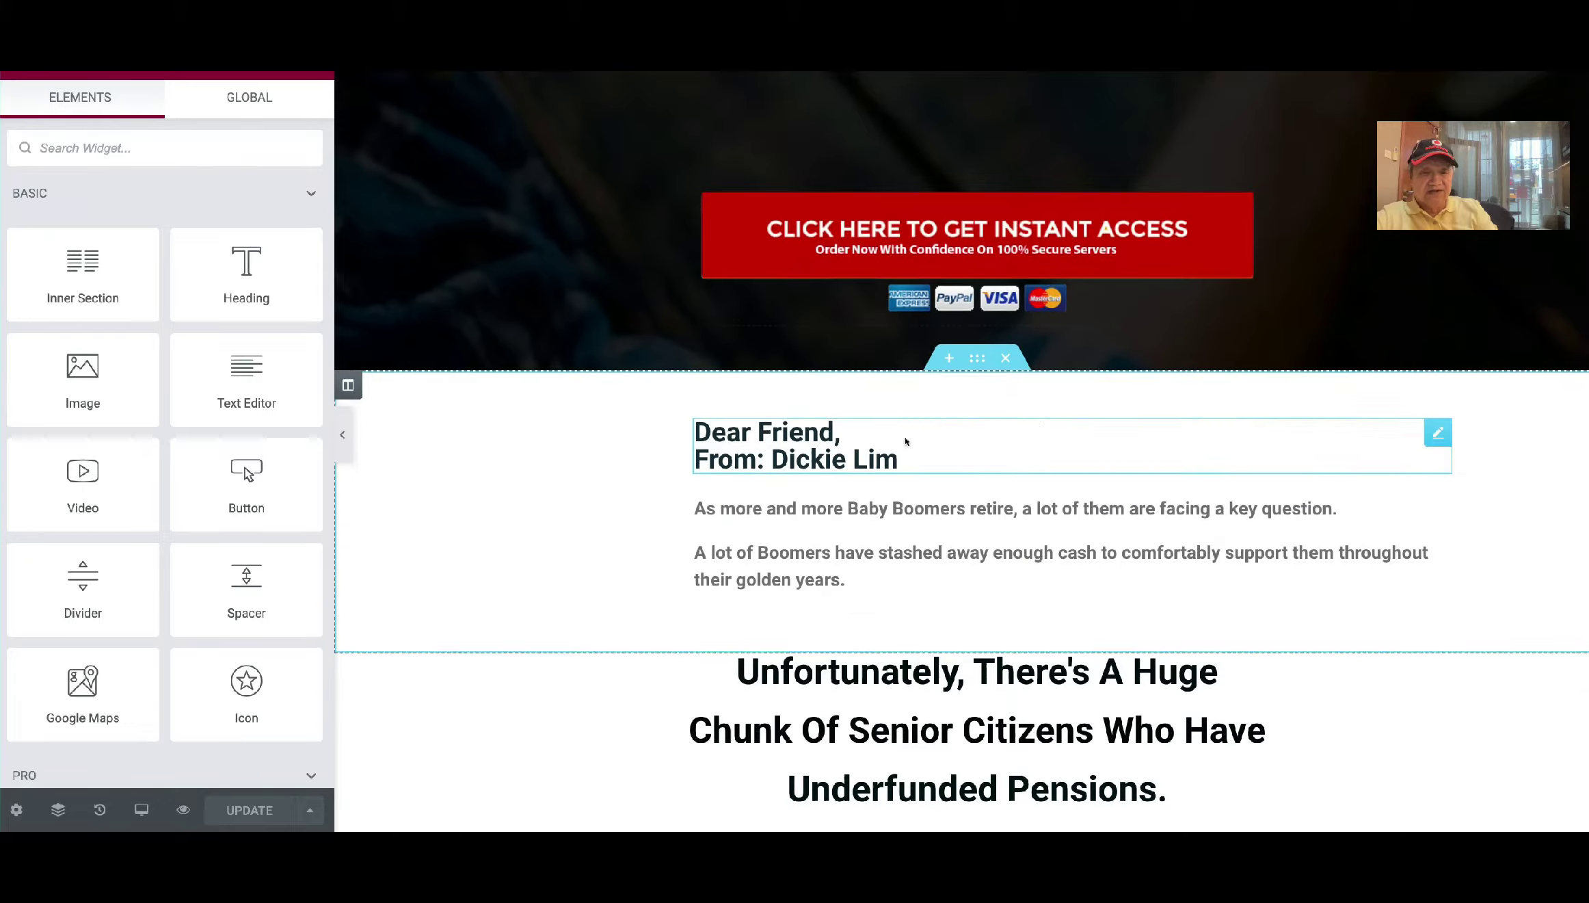
scroll(906, 441, "down", 3)
scroll(907, 441, "down", 4)
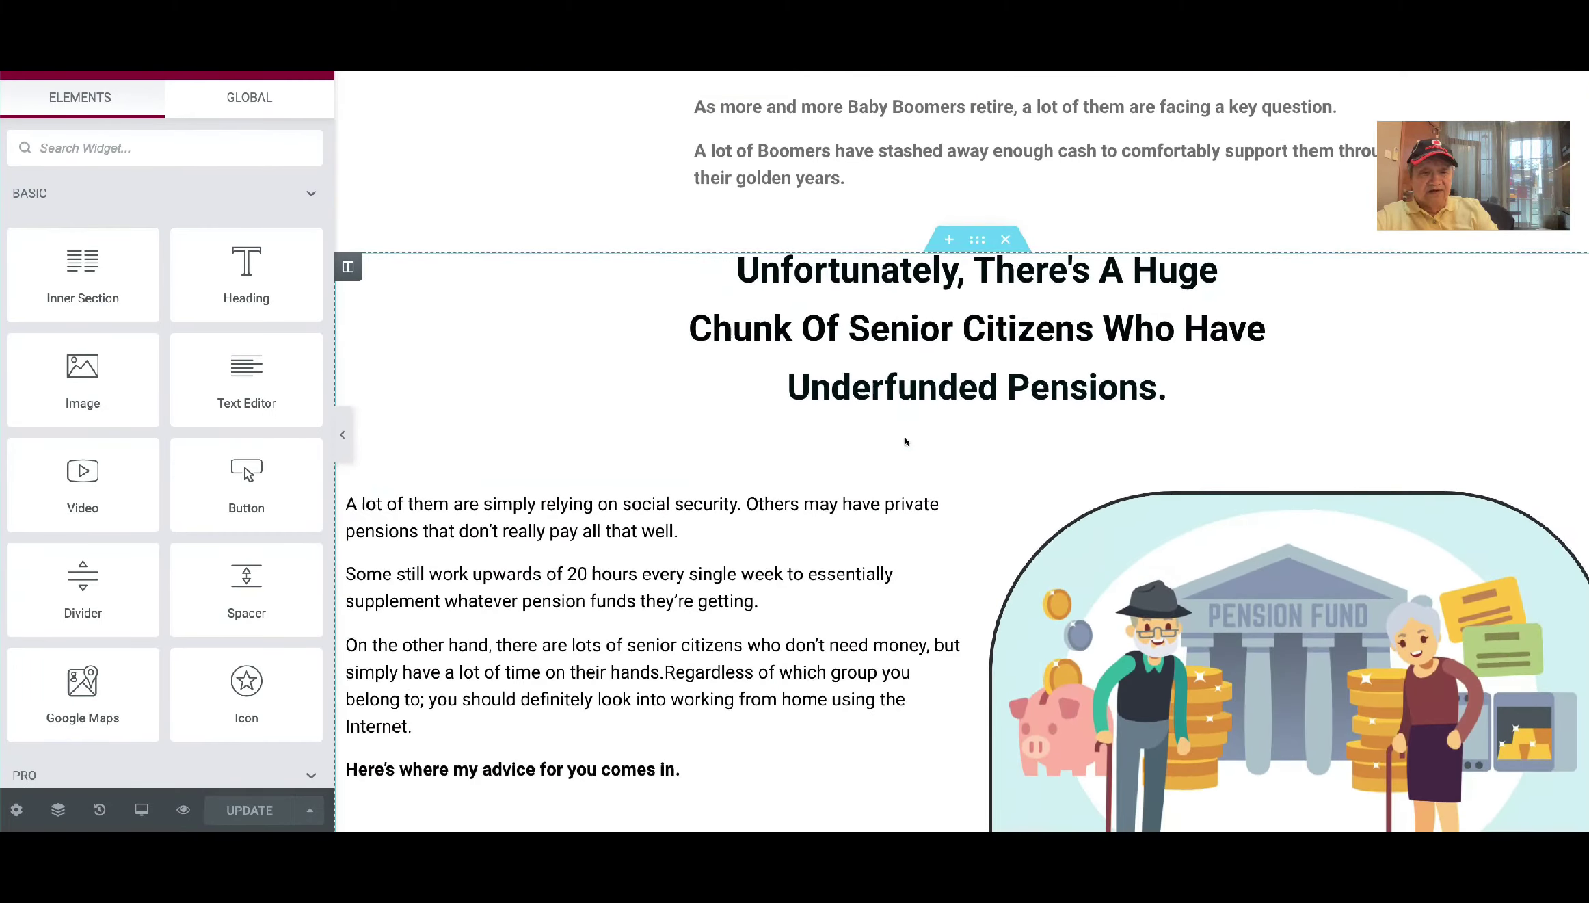
scroll(906, 441, "down", 1)
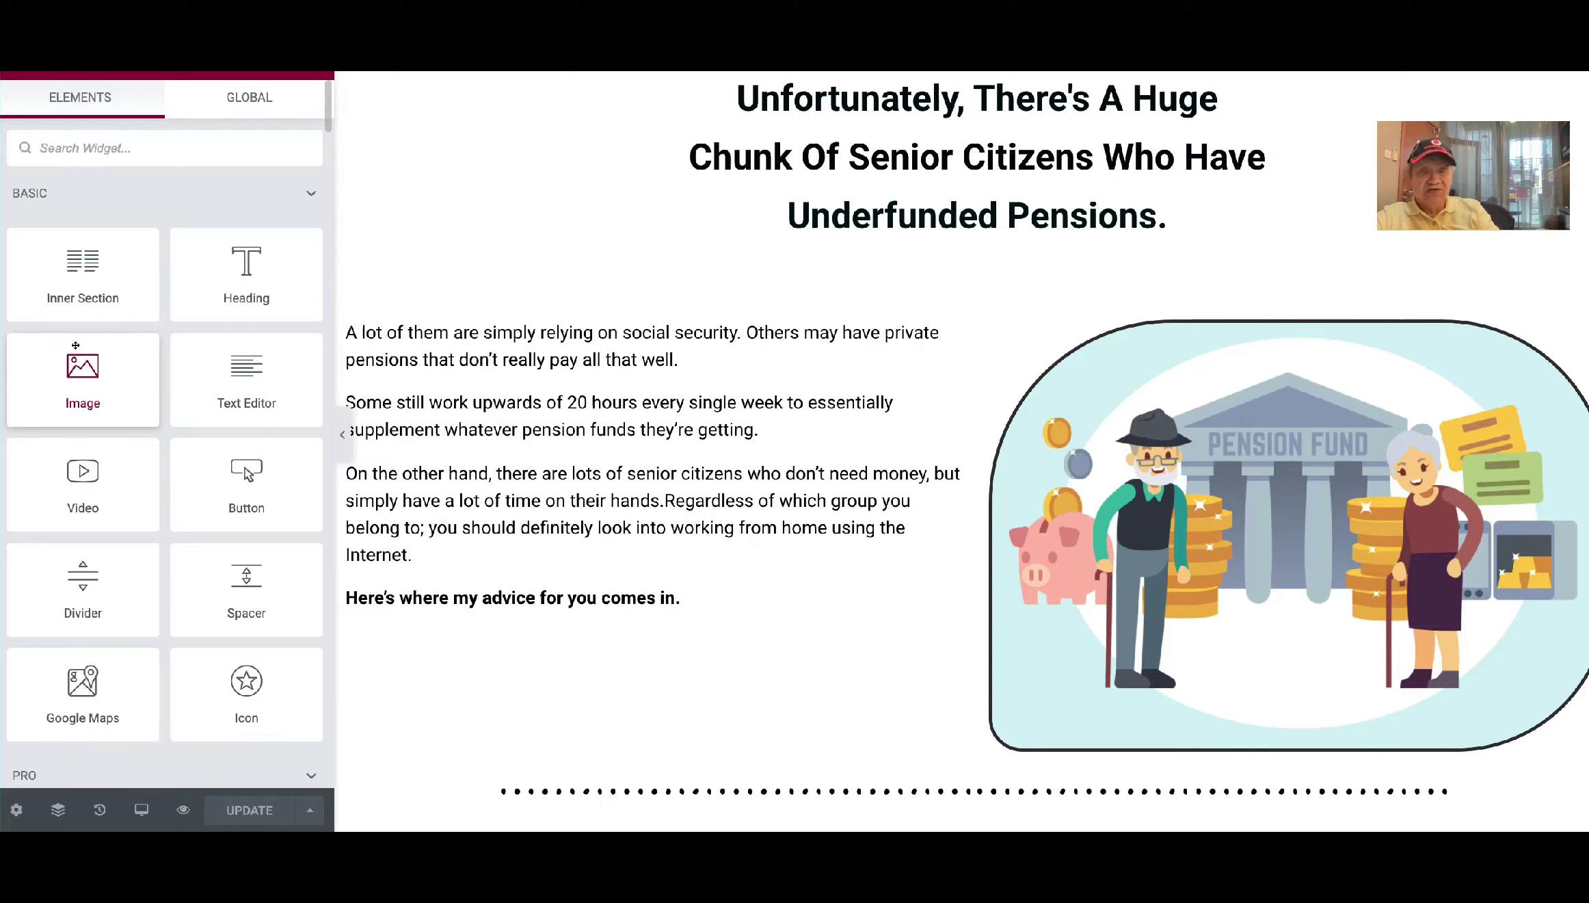
Open the pension-fund illustration's settings and scroll further down the page
left_click(1229, 493)
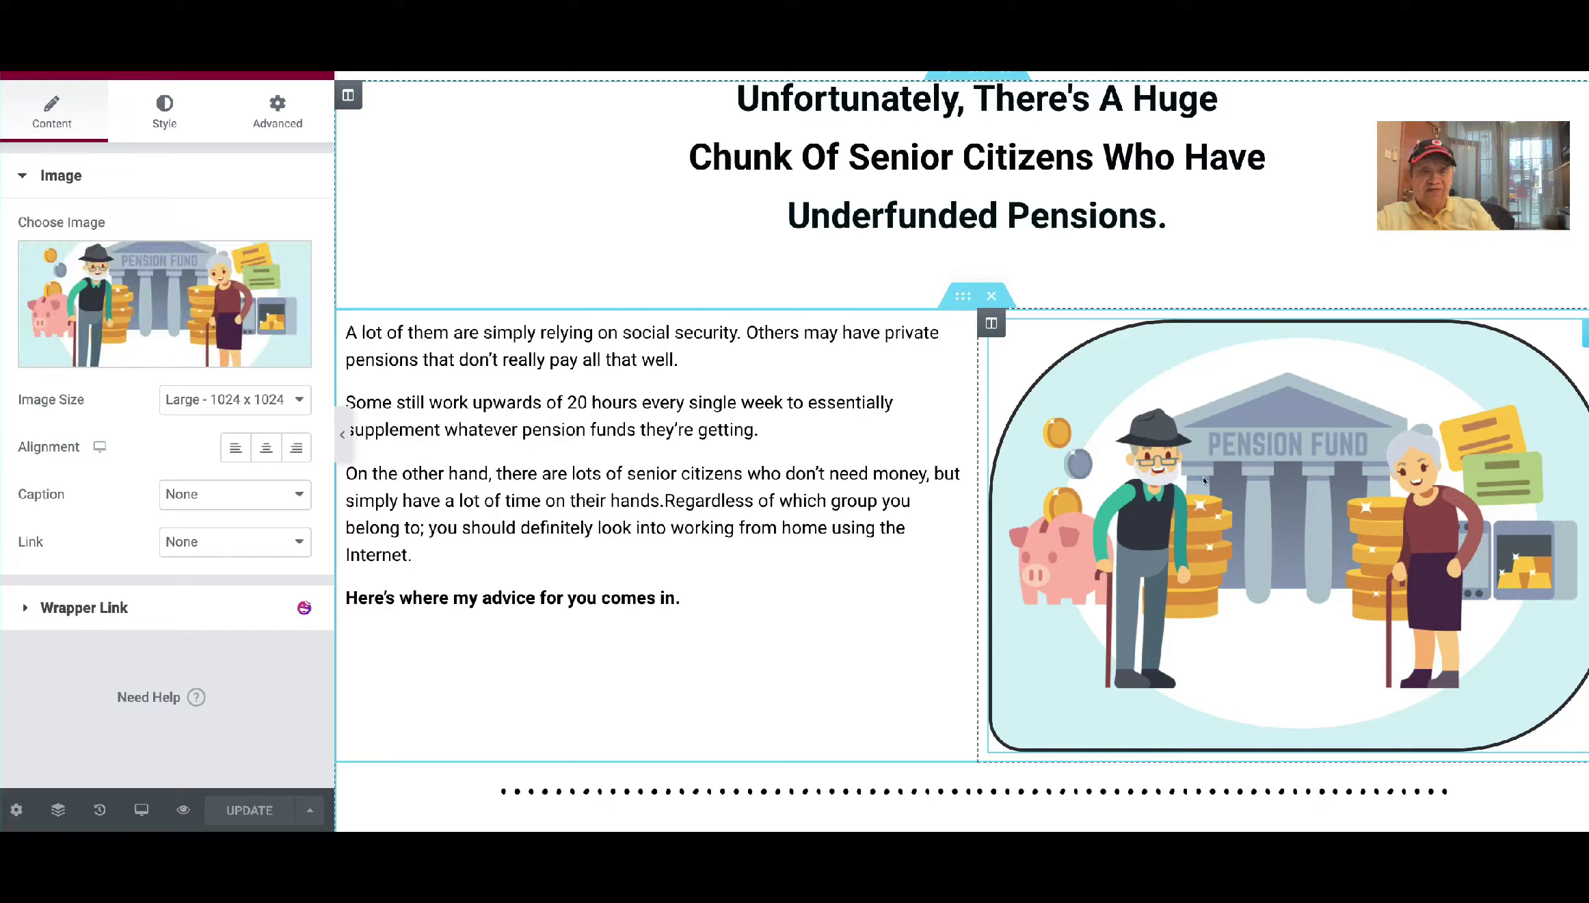
mouse_move(203, 265)
scroll(1254, 581, "down", 6)
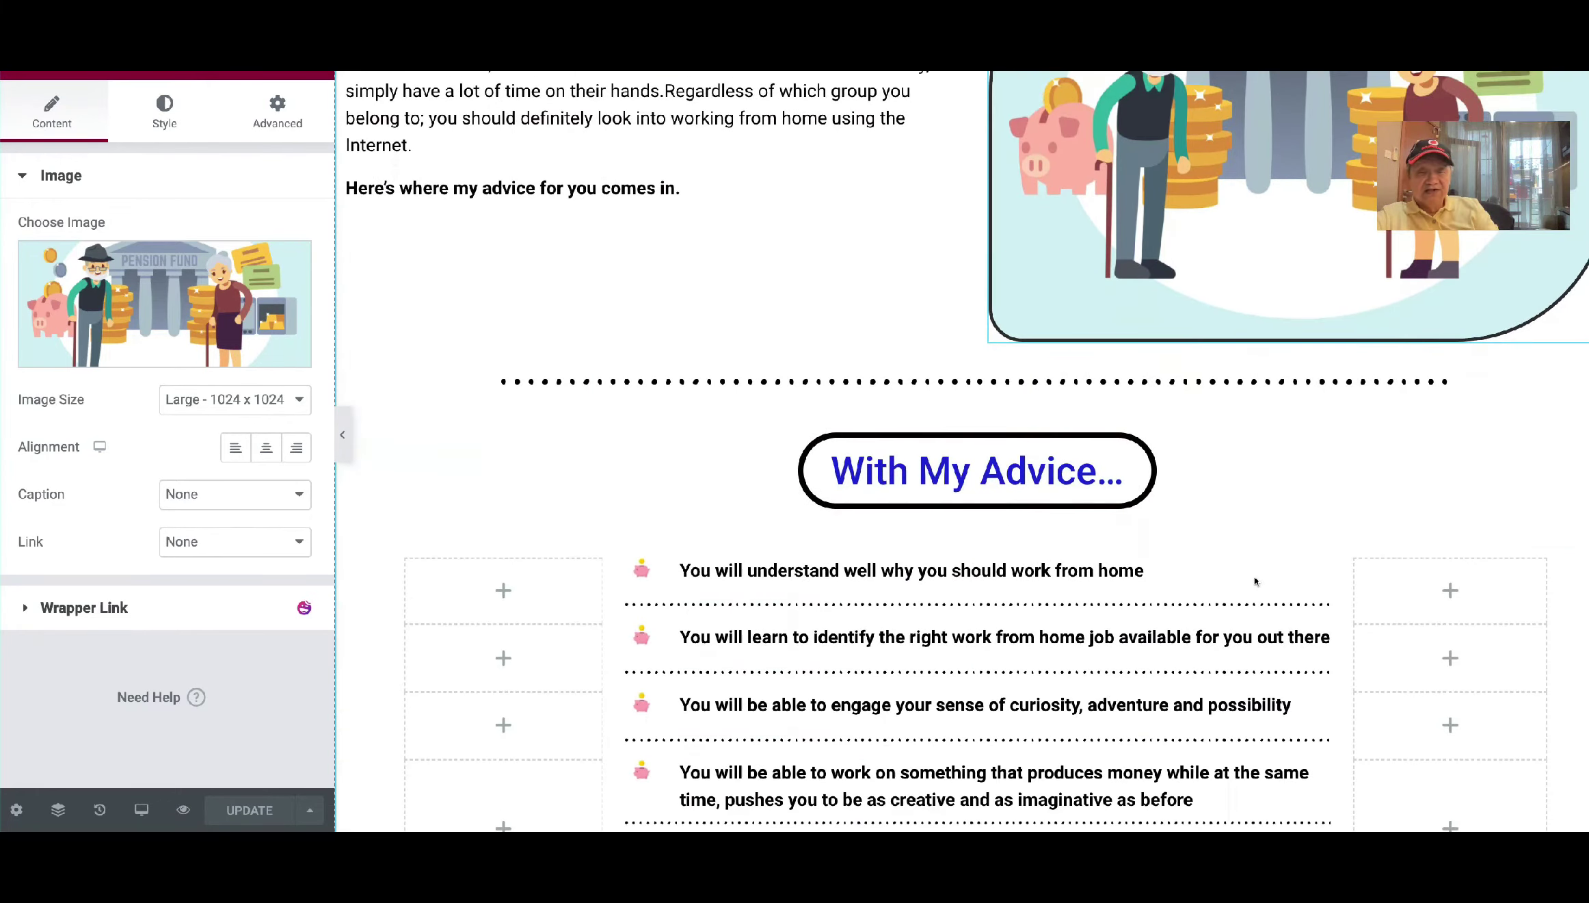
scroll(1255, 581, "down", 1)
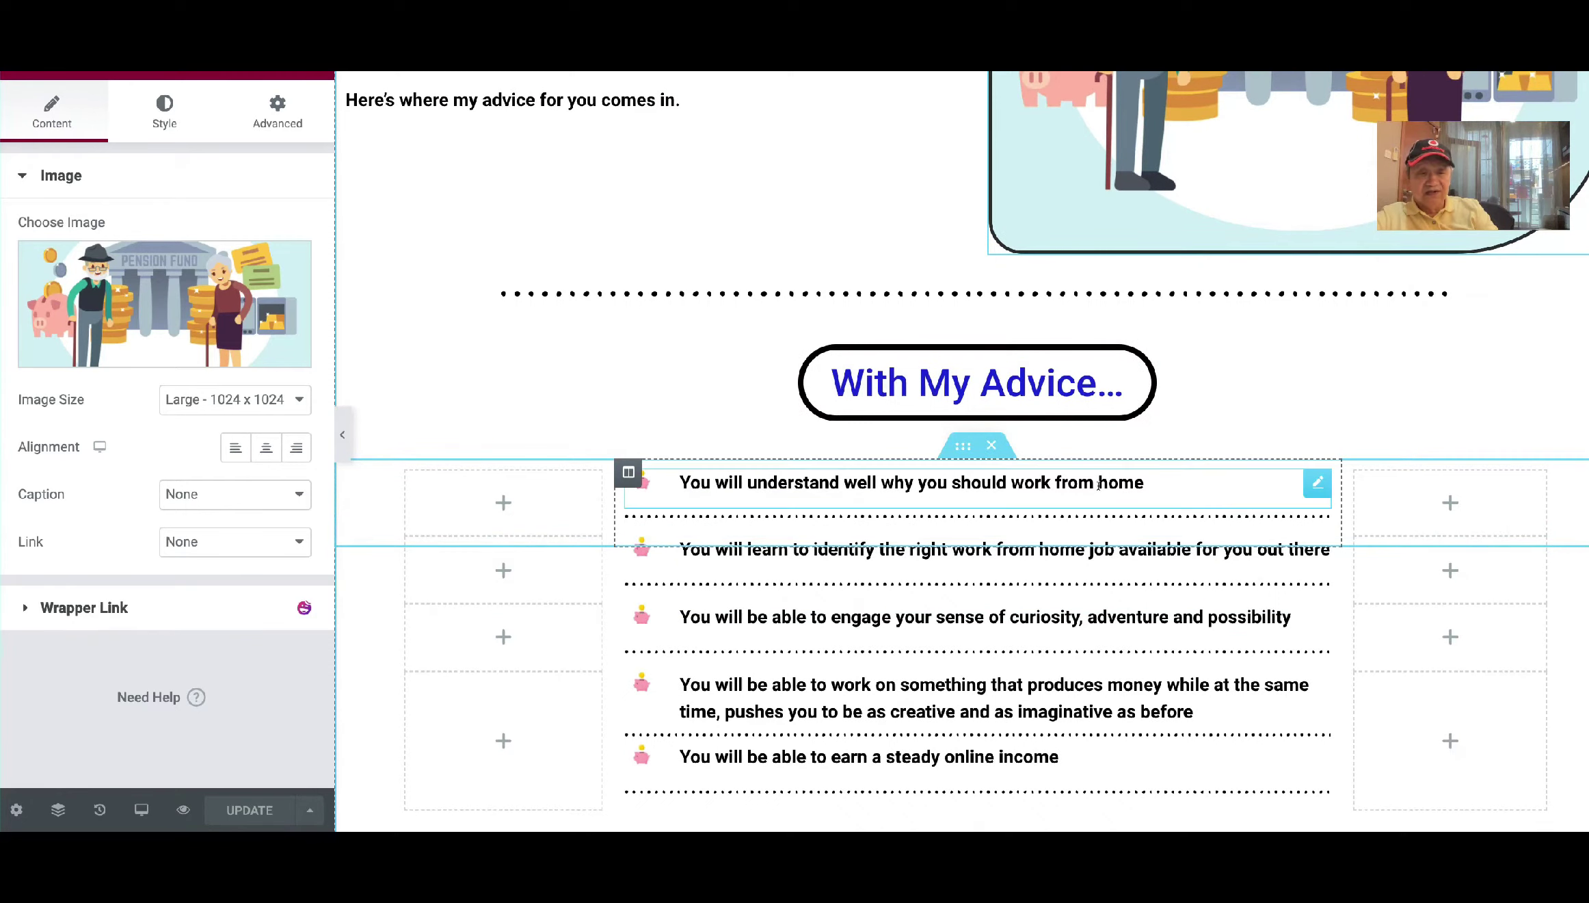
Inspect the settings of the 'With My Advice...' button
left_click(1076, 376)
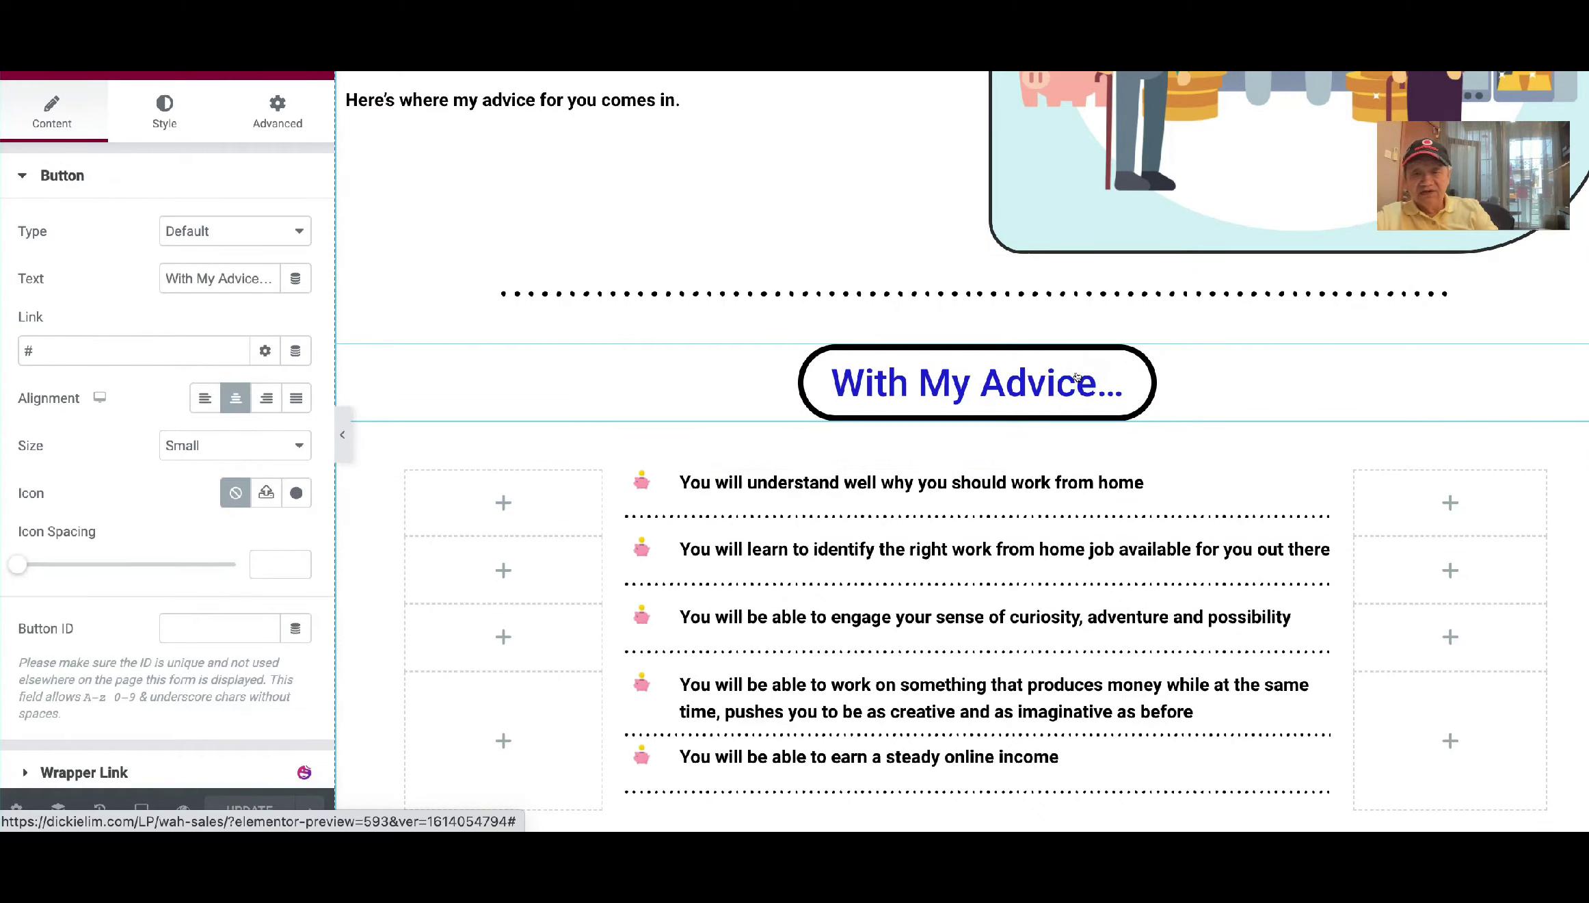
scroll(1122, 424, "down", 7)
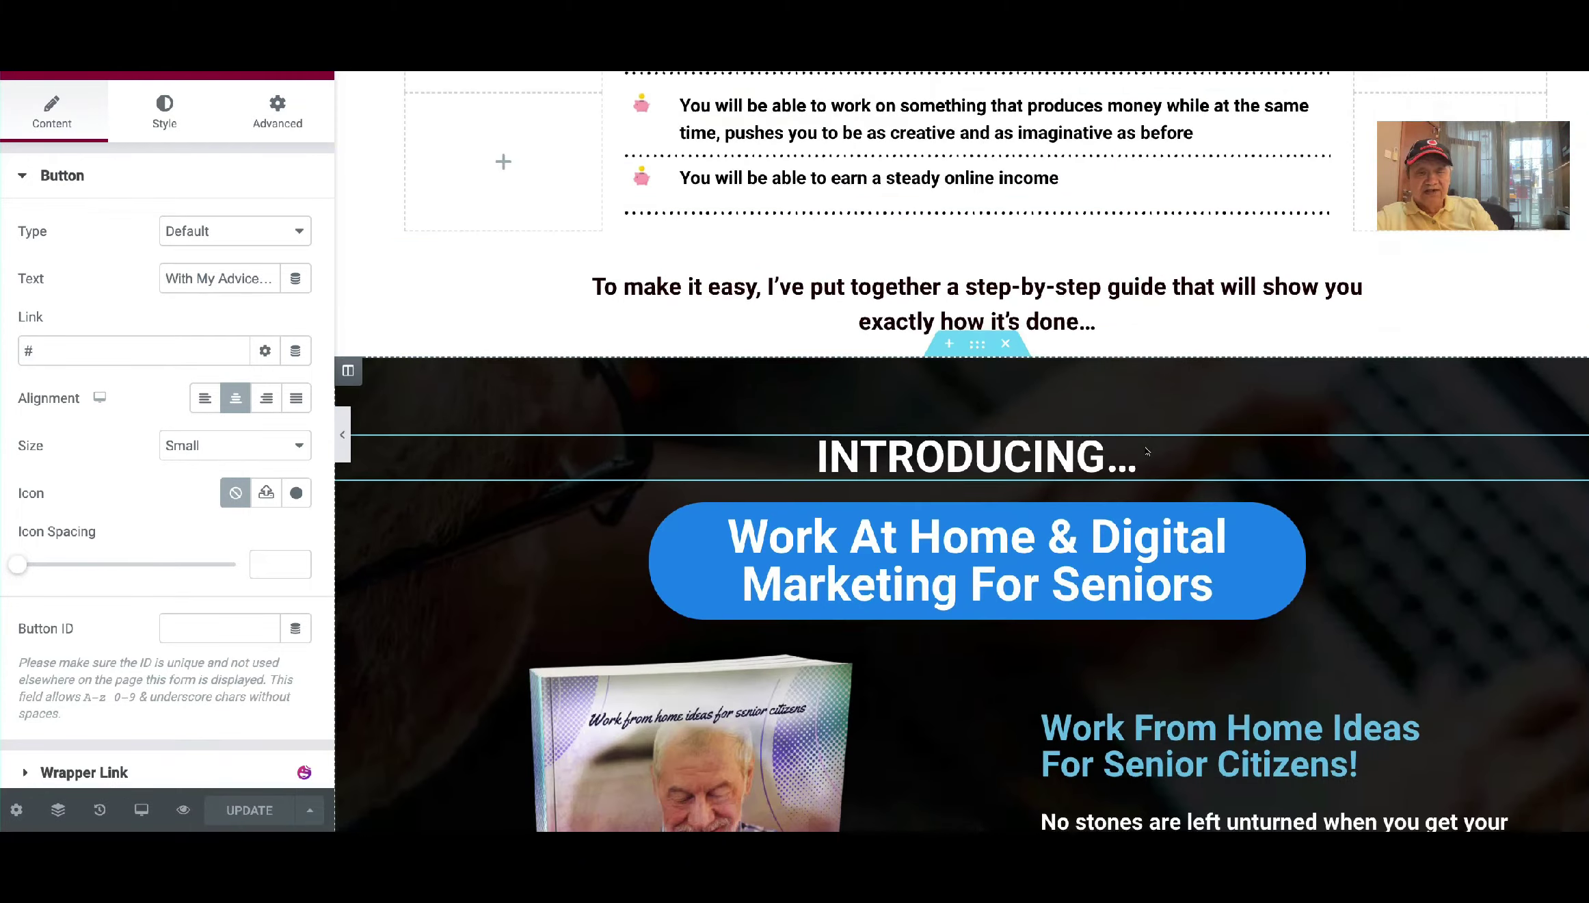
scroll(1147, 452, "down", 2)
Open the book cover image's settings and scroll down to the order button and Fast Action Bonuses
left_click(738, 645)
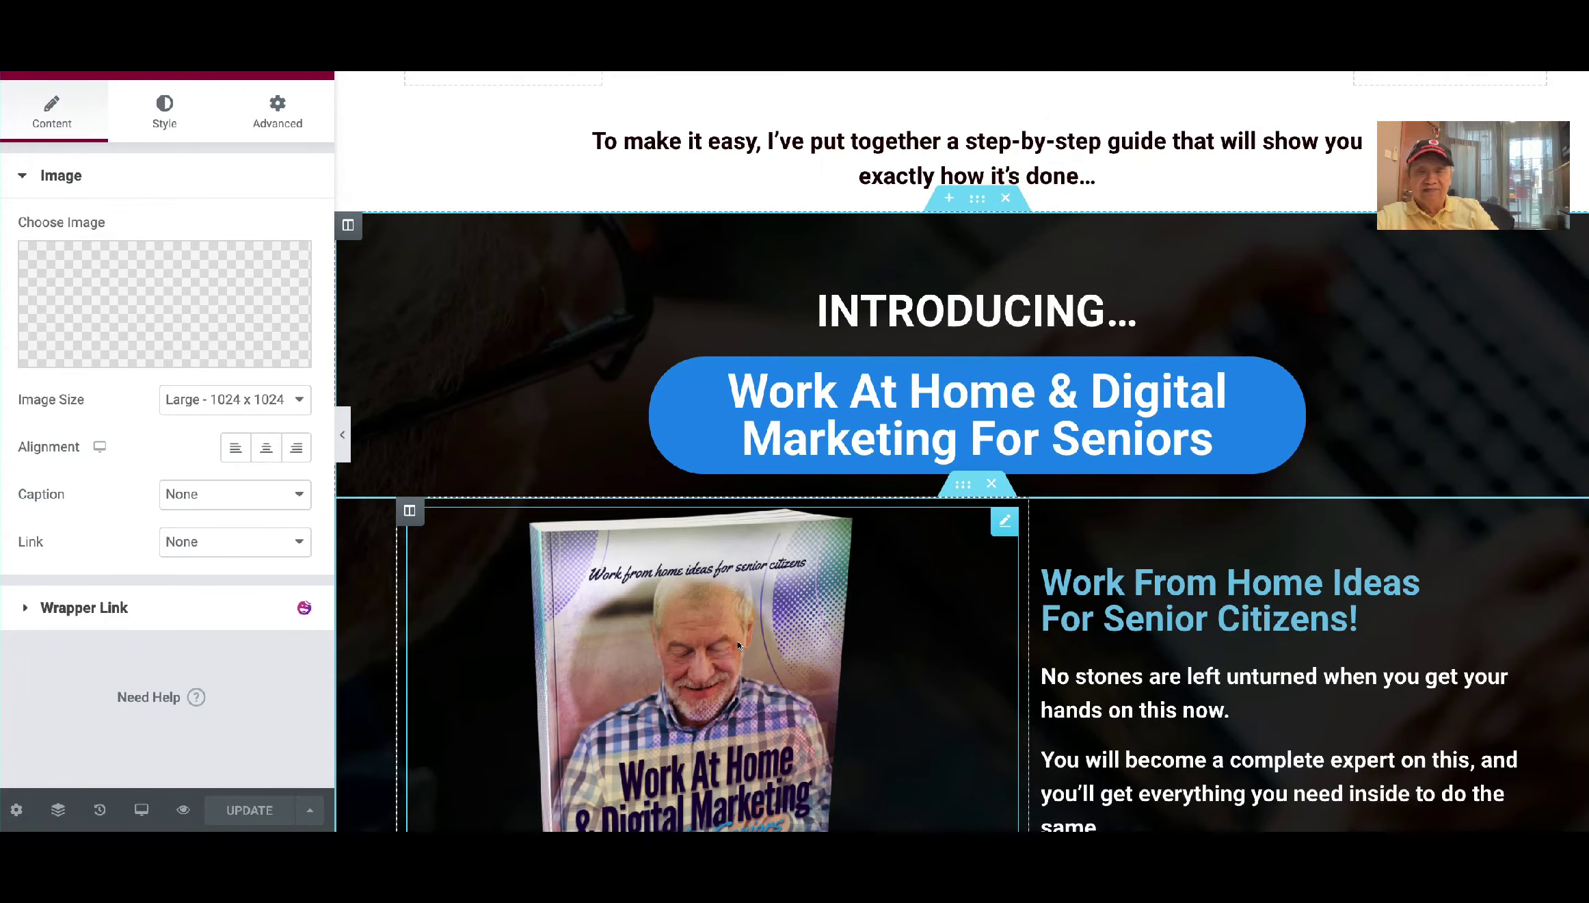
scroll(738, 645, "down", 3)
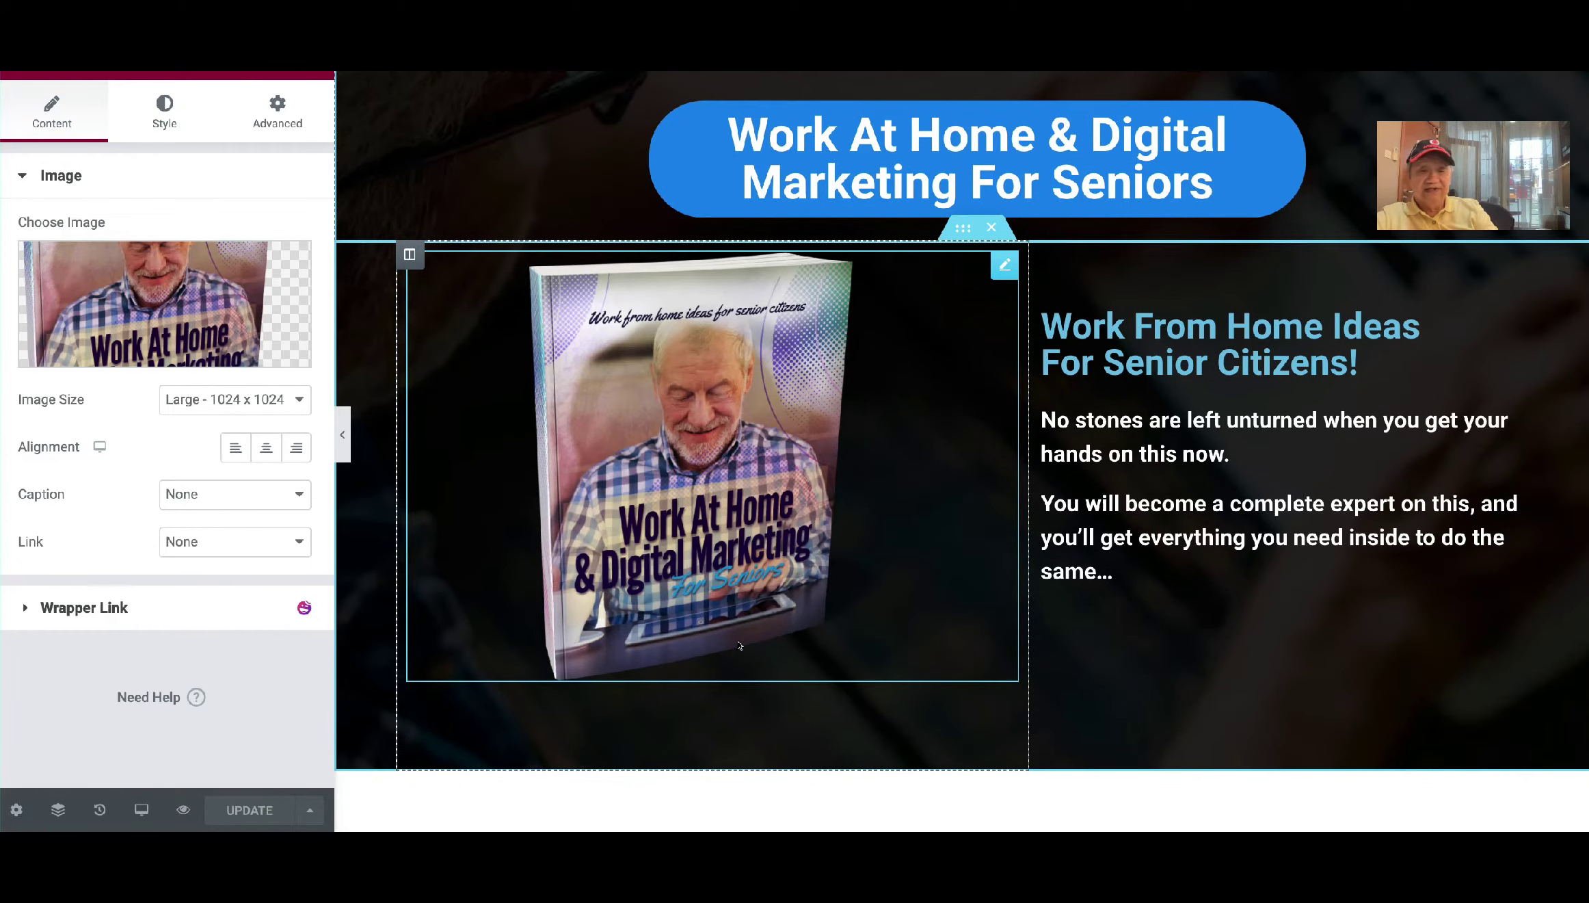
scroll(738, 645, "down", 5)
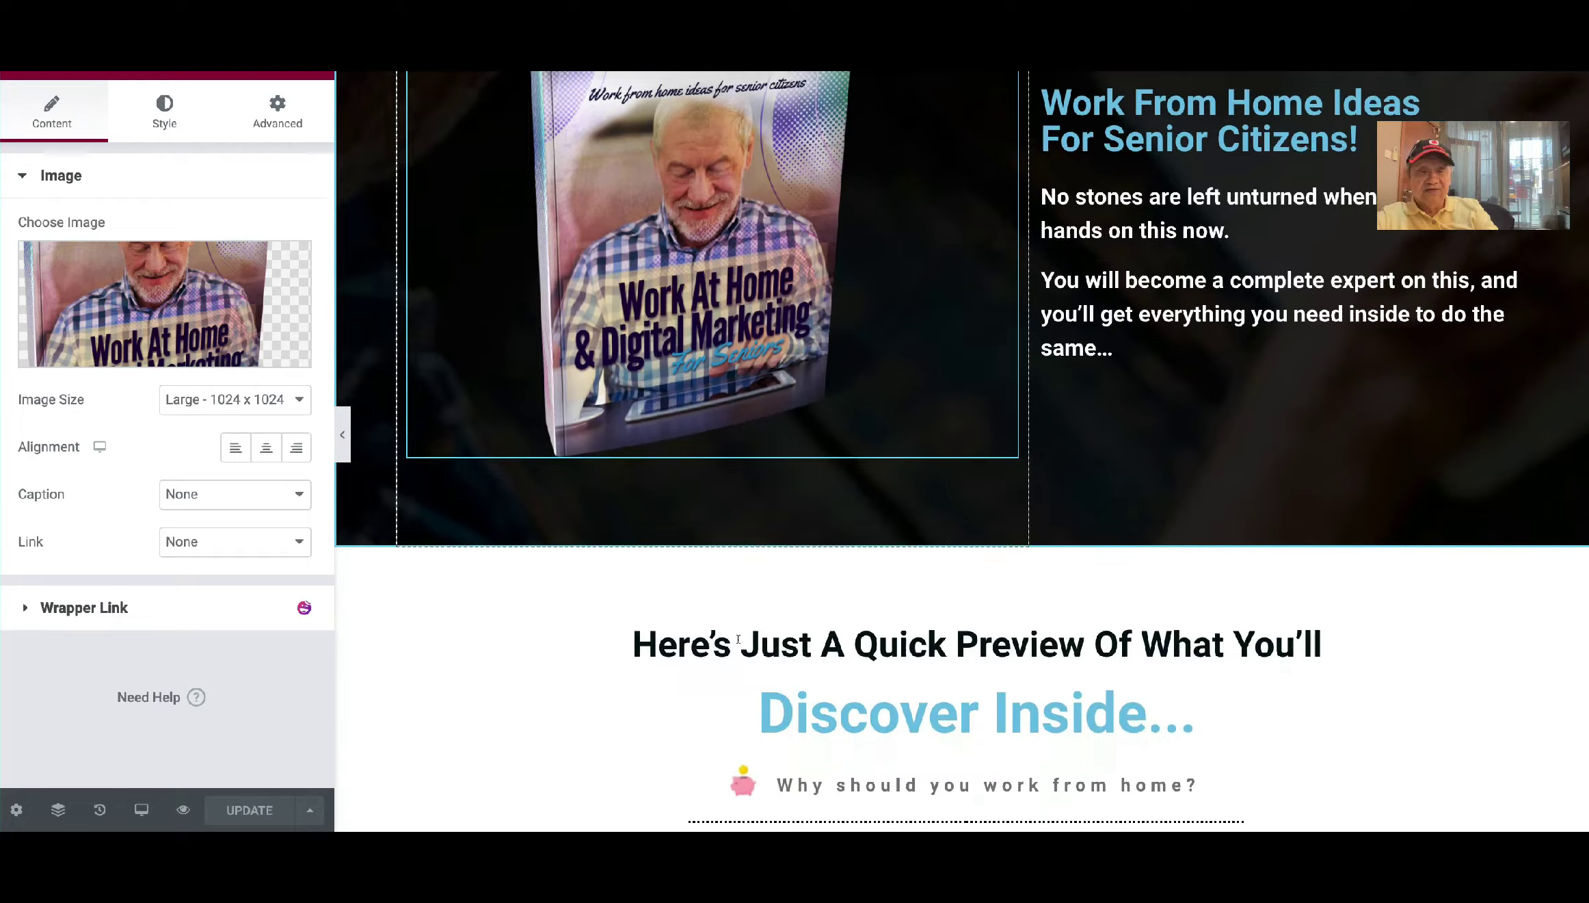
scroll(766, 617, "down", 15)
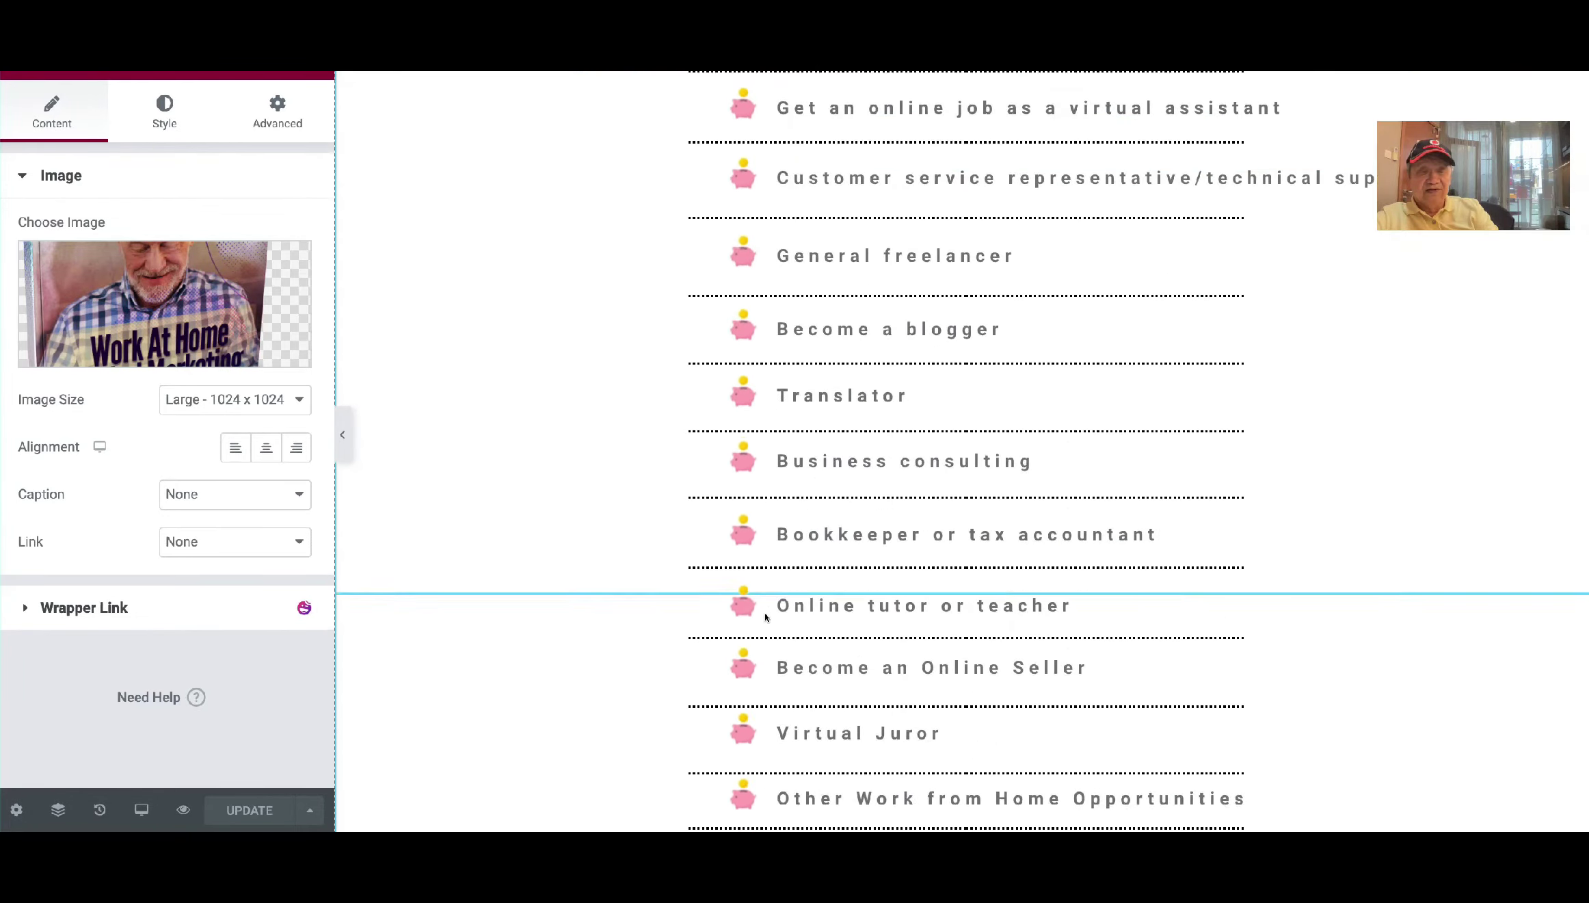
scroll(765, 617, "down", 15)
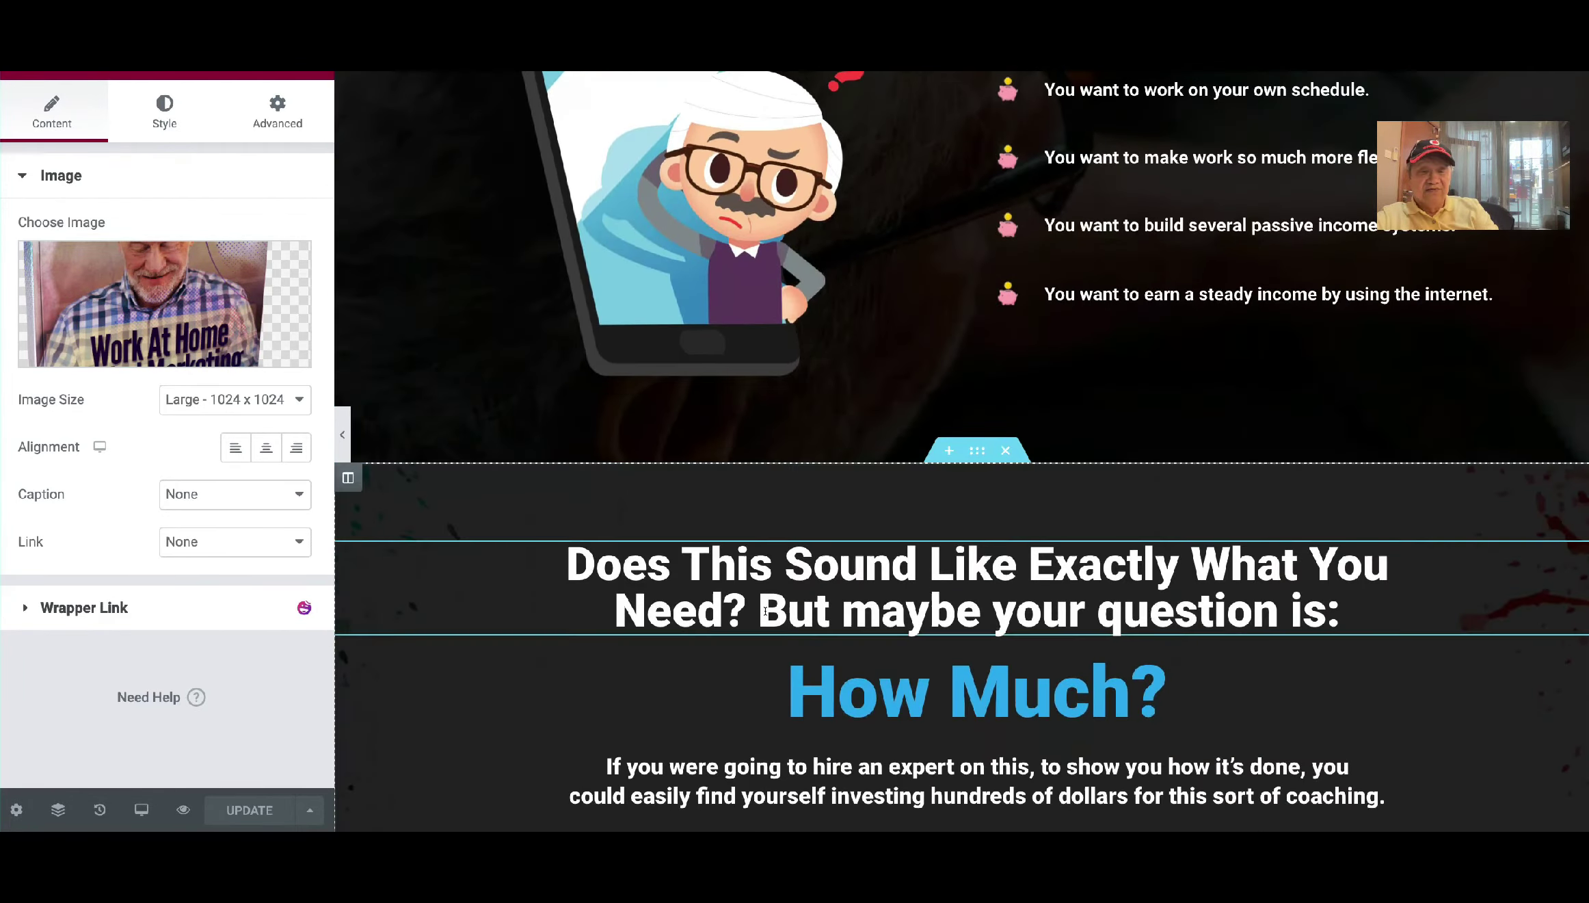
scroll(765, 617, "down", 5)
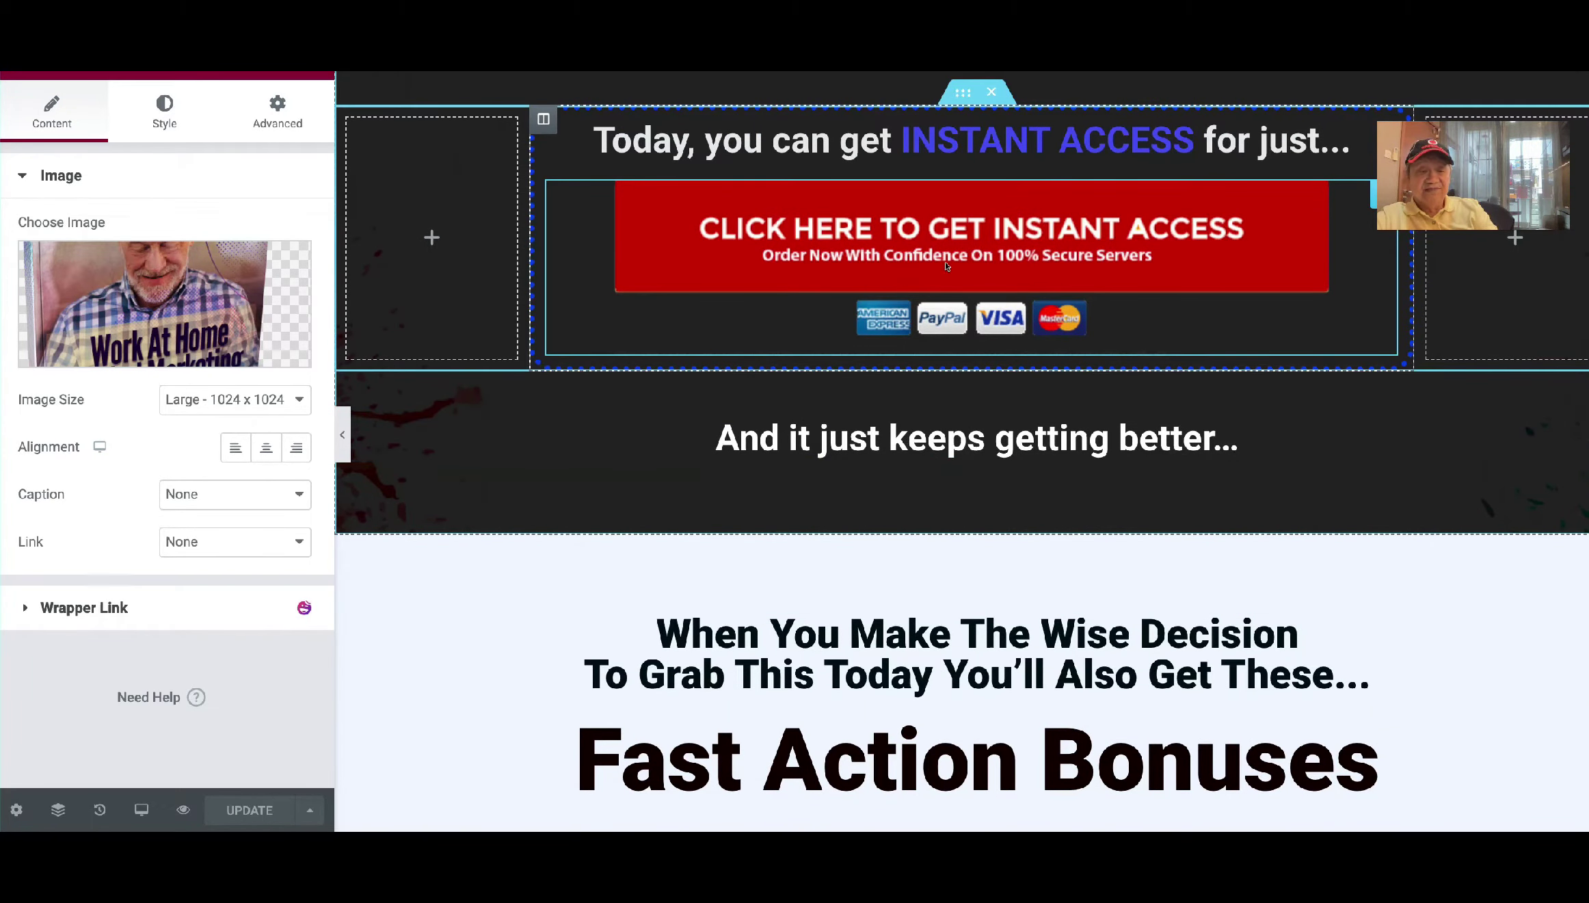
scroll(976, 333, "up", 3)
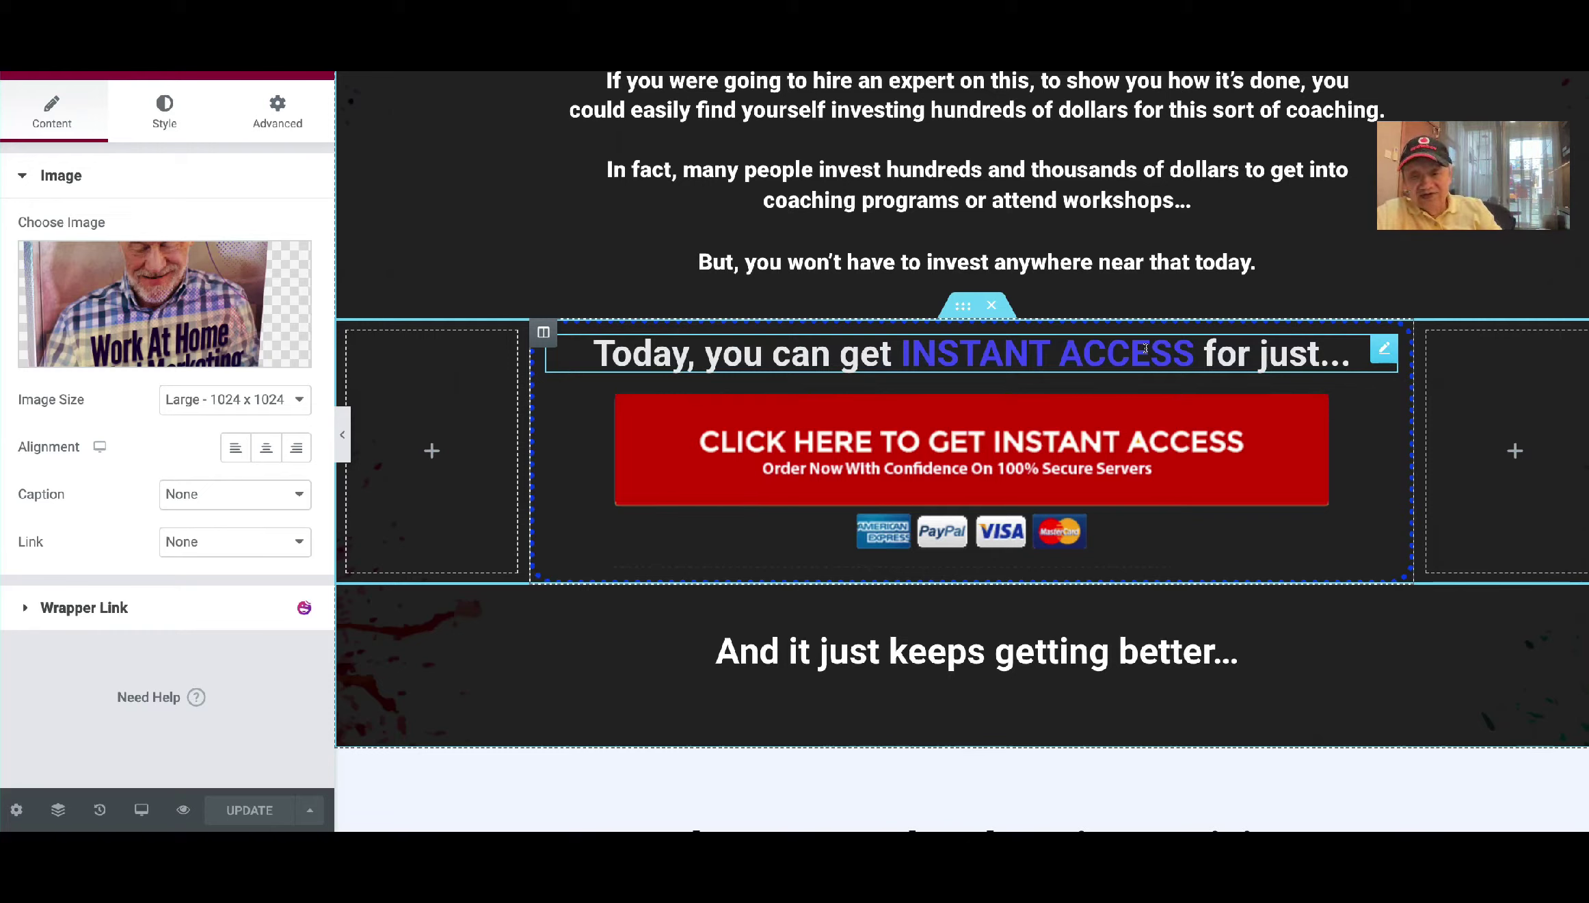
Highlight the INSTANT ACCESS heading's <span style> colour tag, then open the red order image's settings
left_click(1099, 351)
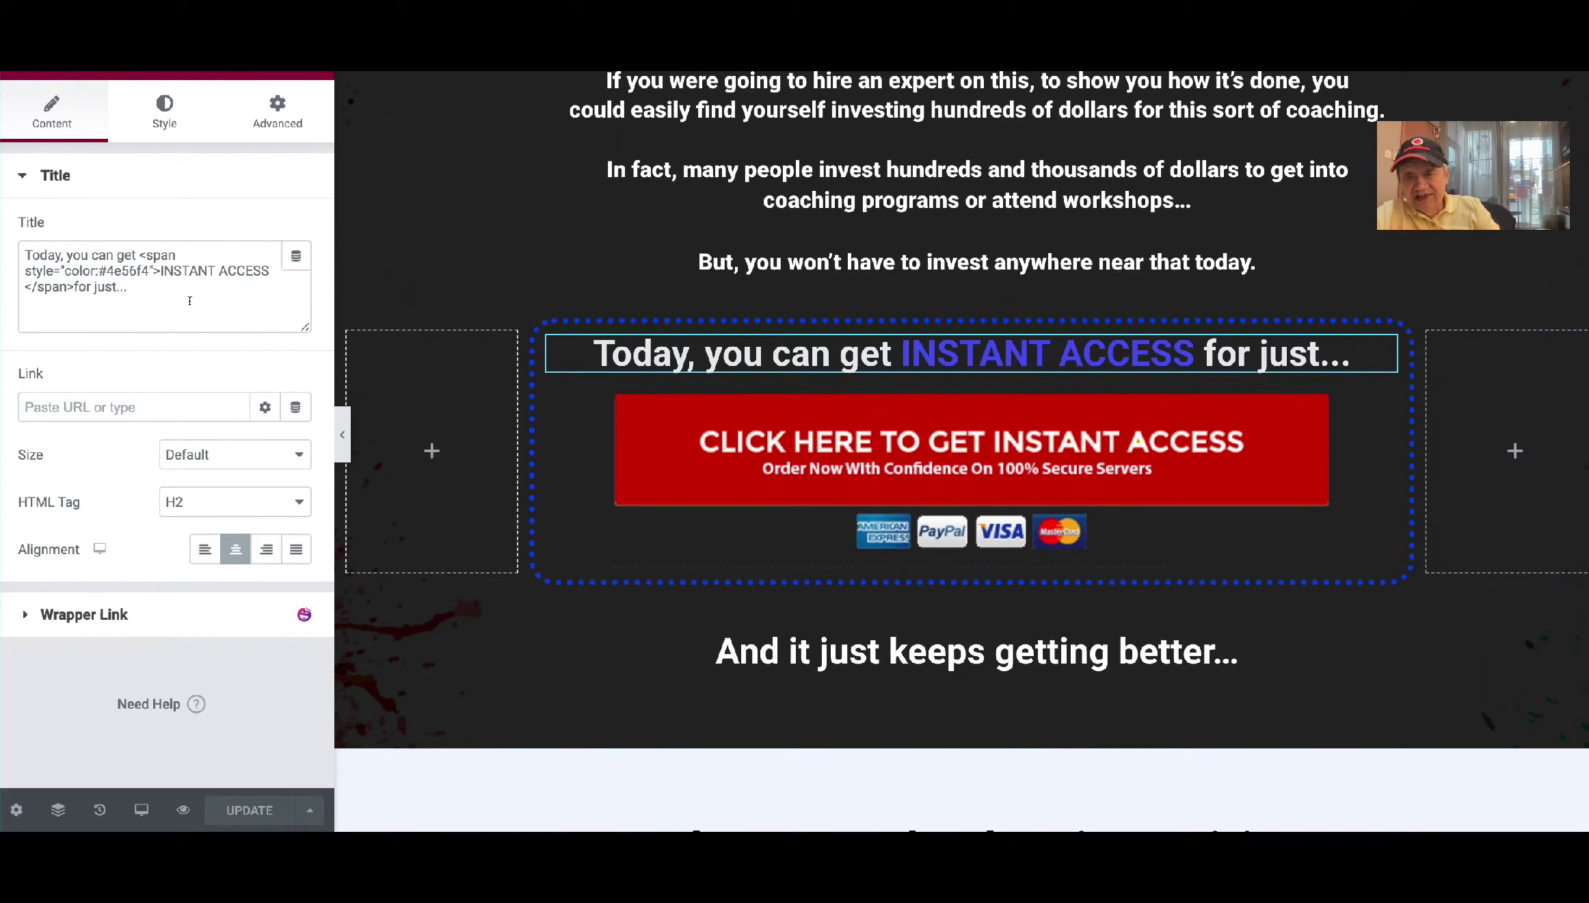
left_click_drag(139, 255, 154, 268)
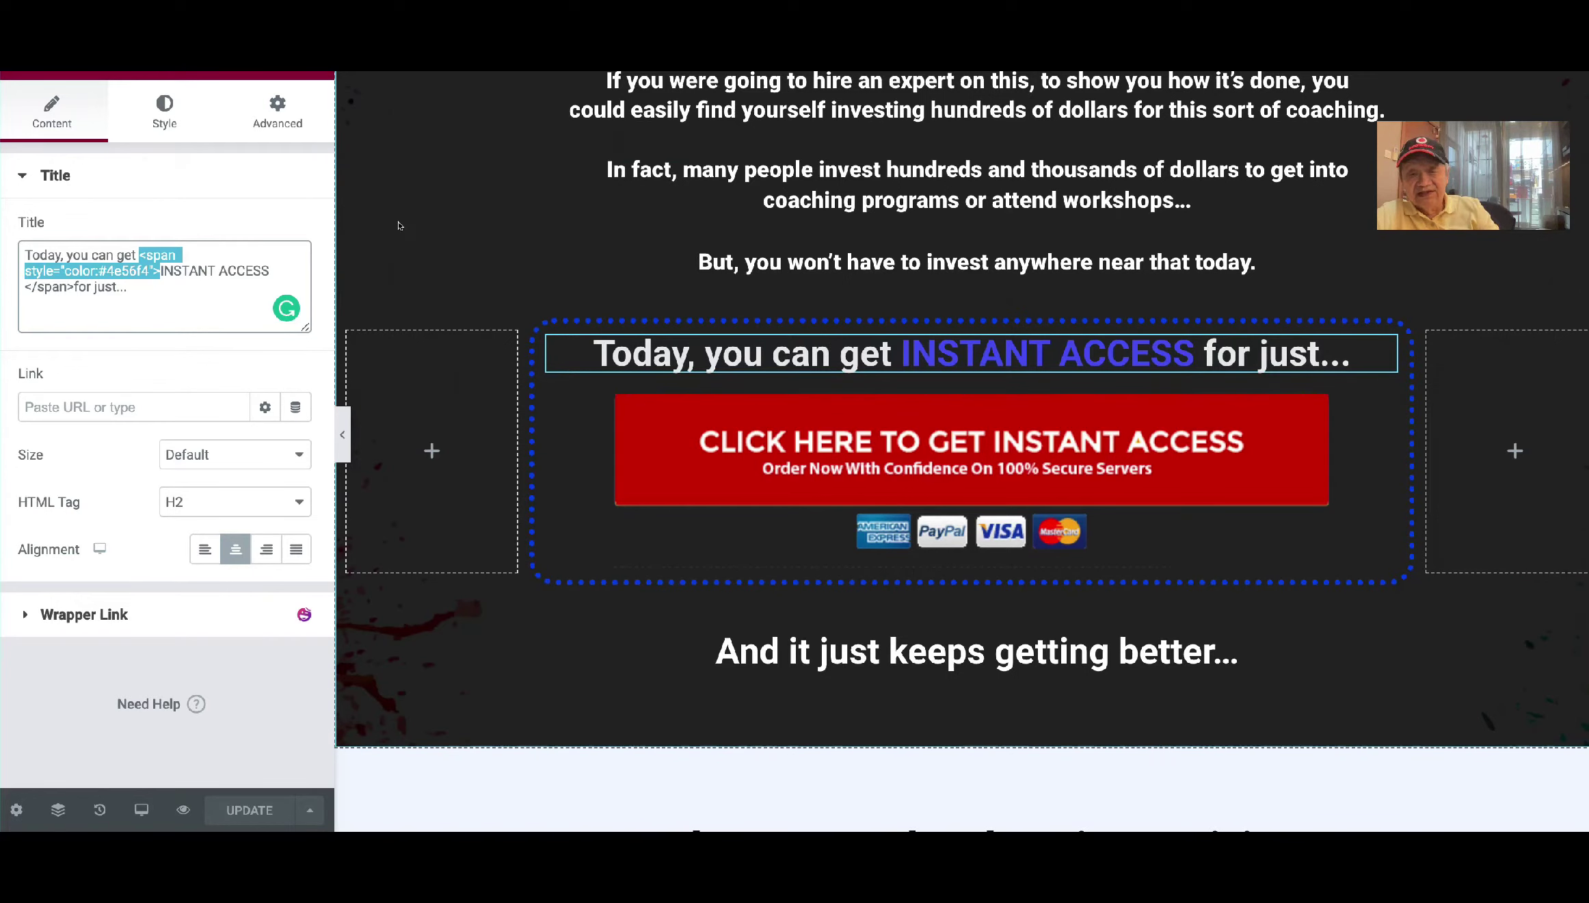
left_click(571, 400)
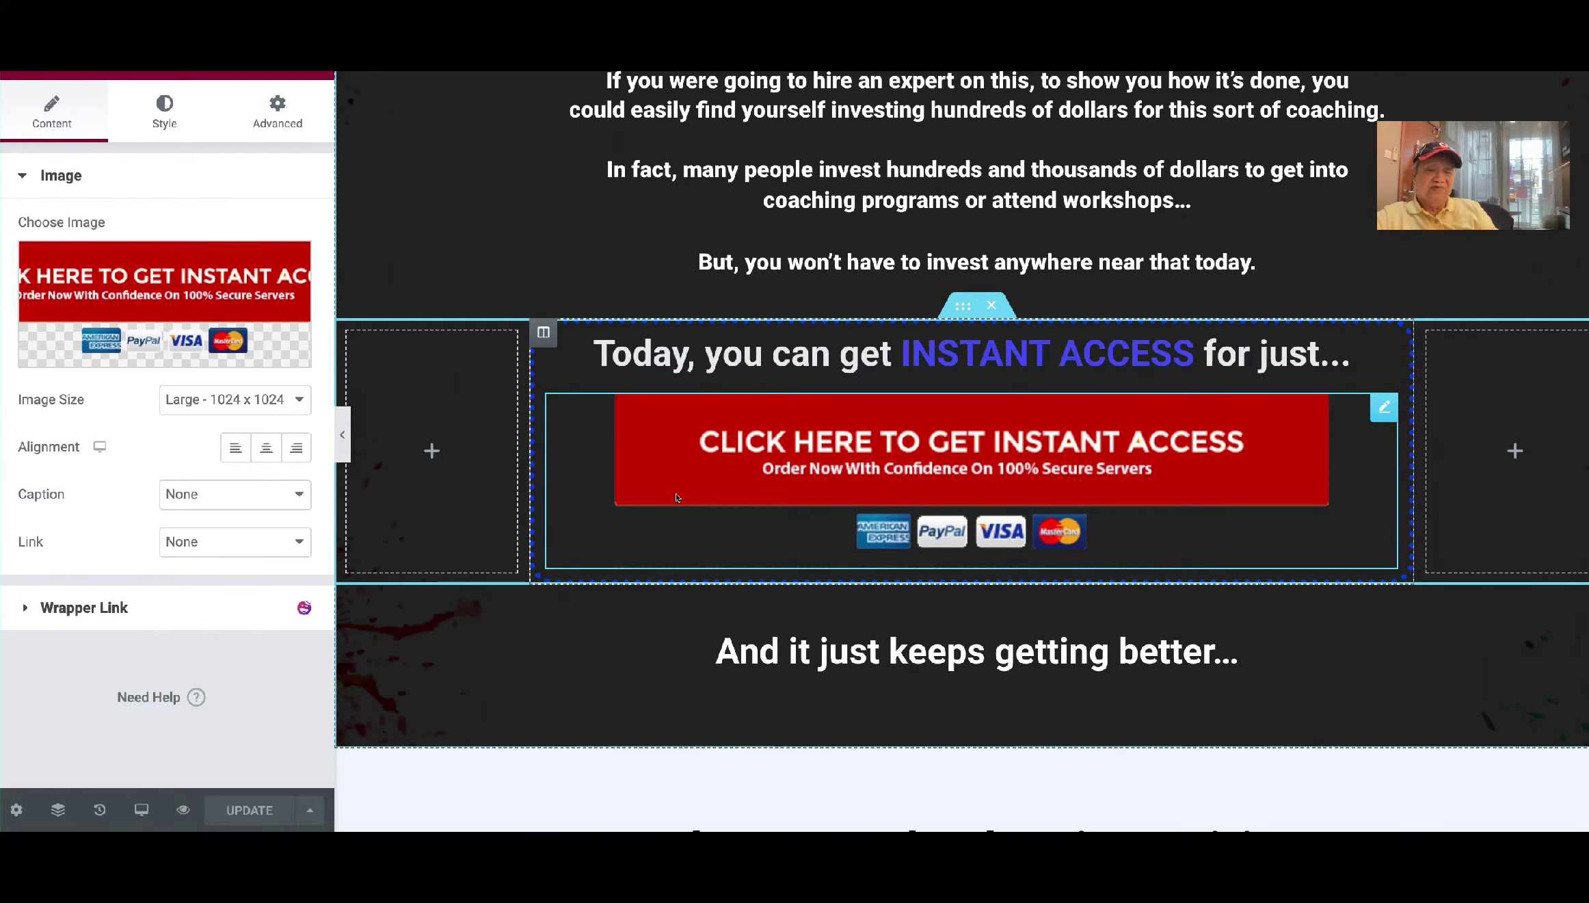
scroll(676, 497, "down", 8)
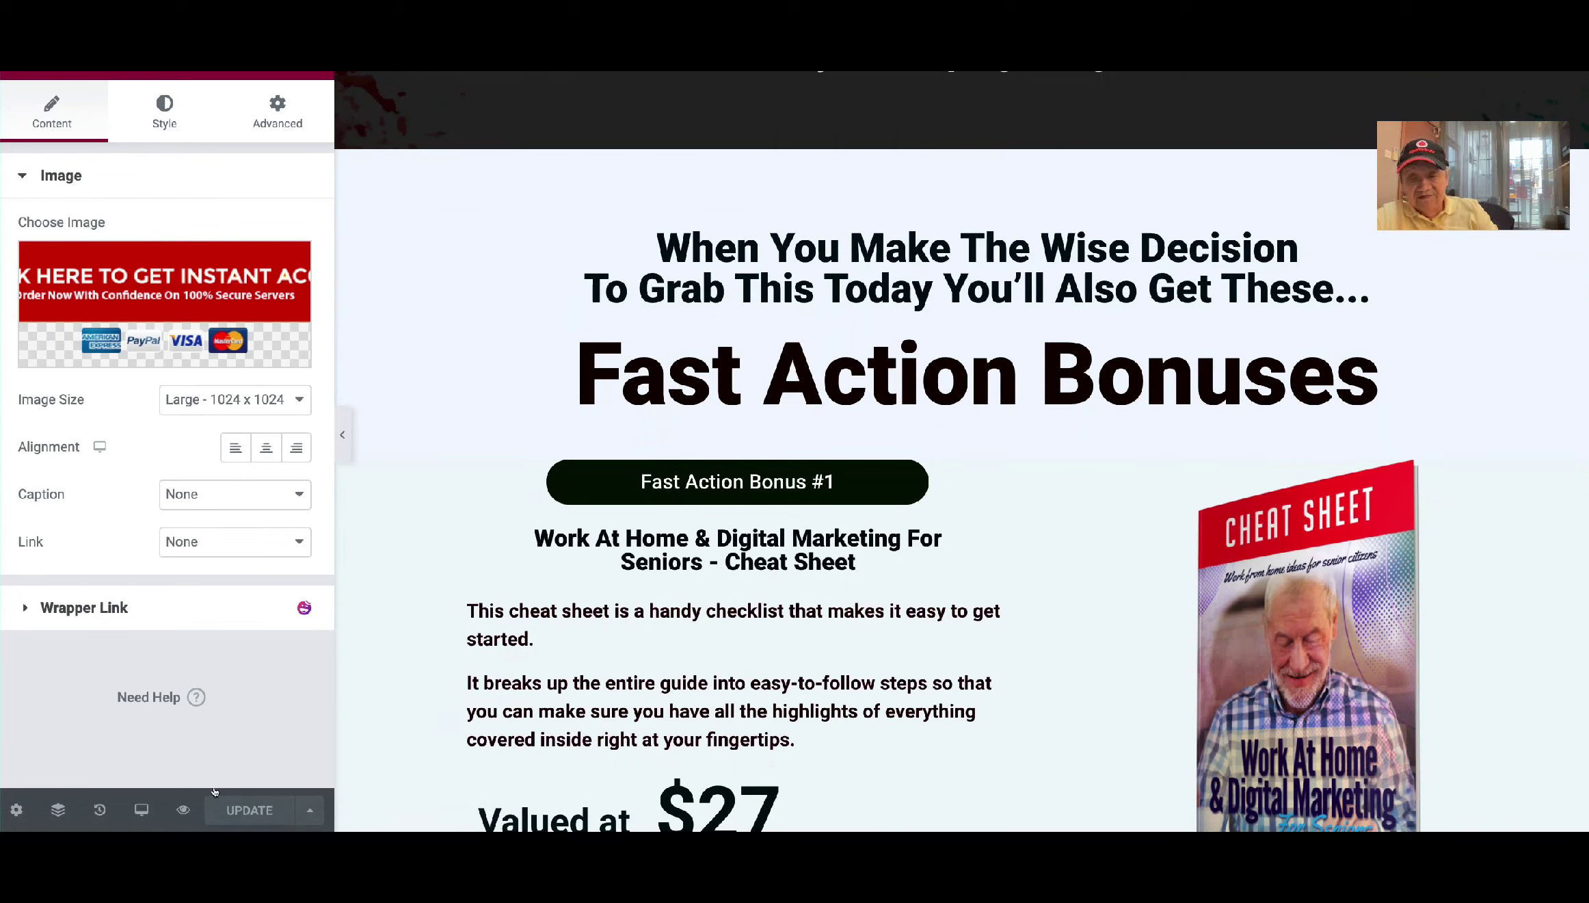
left_click(309, 811)
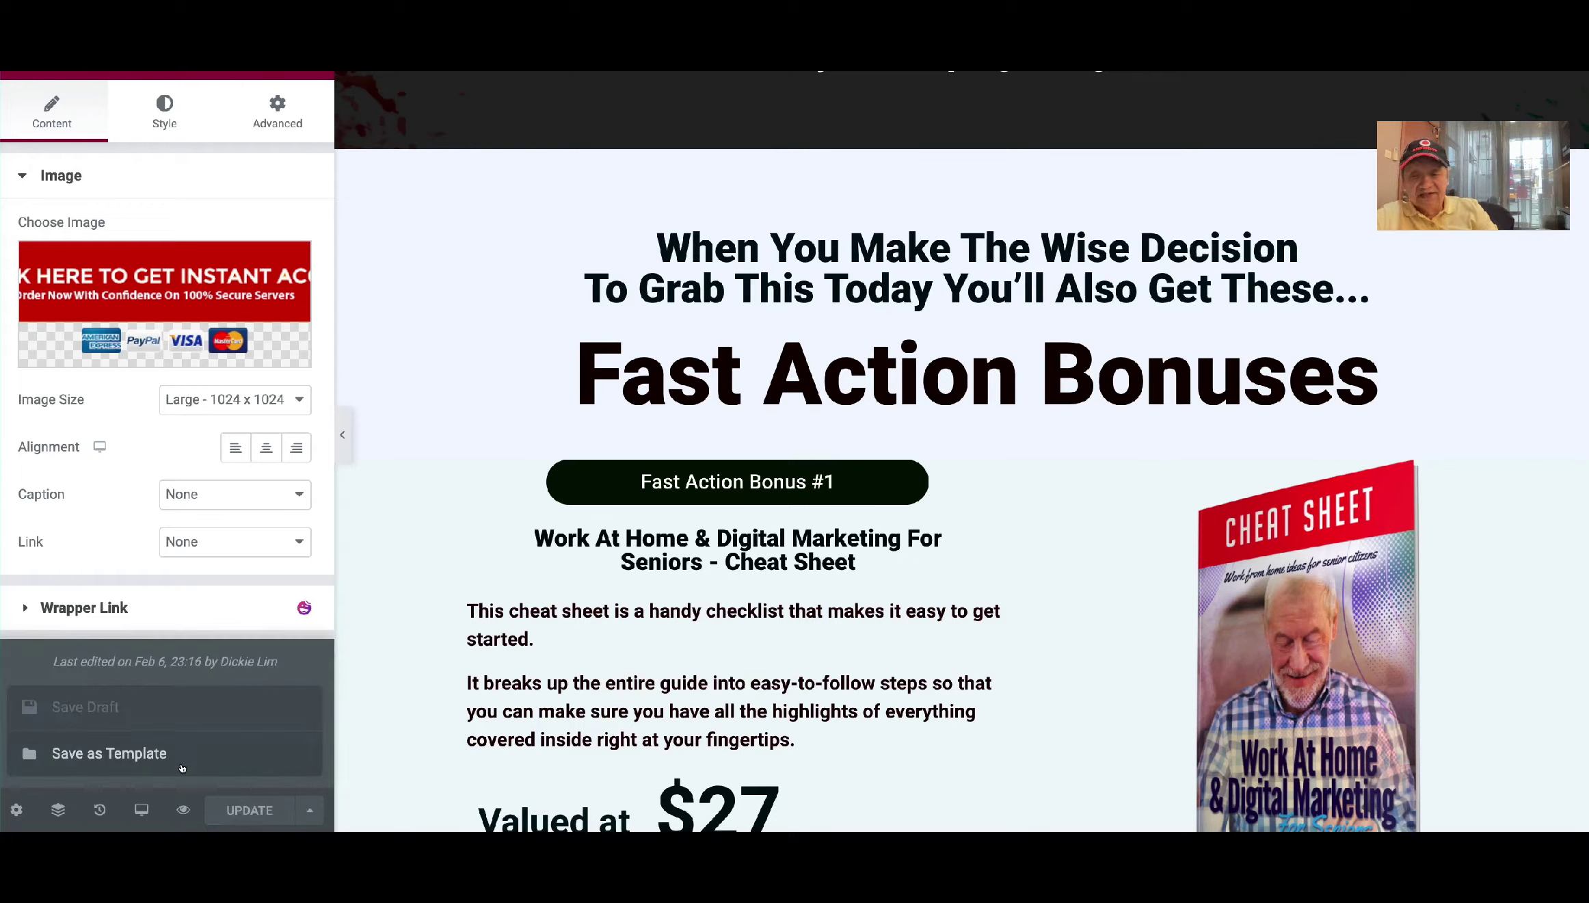
left_click(389, 716)
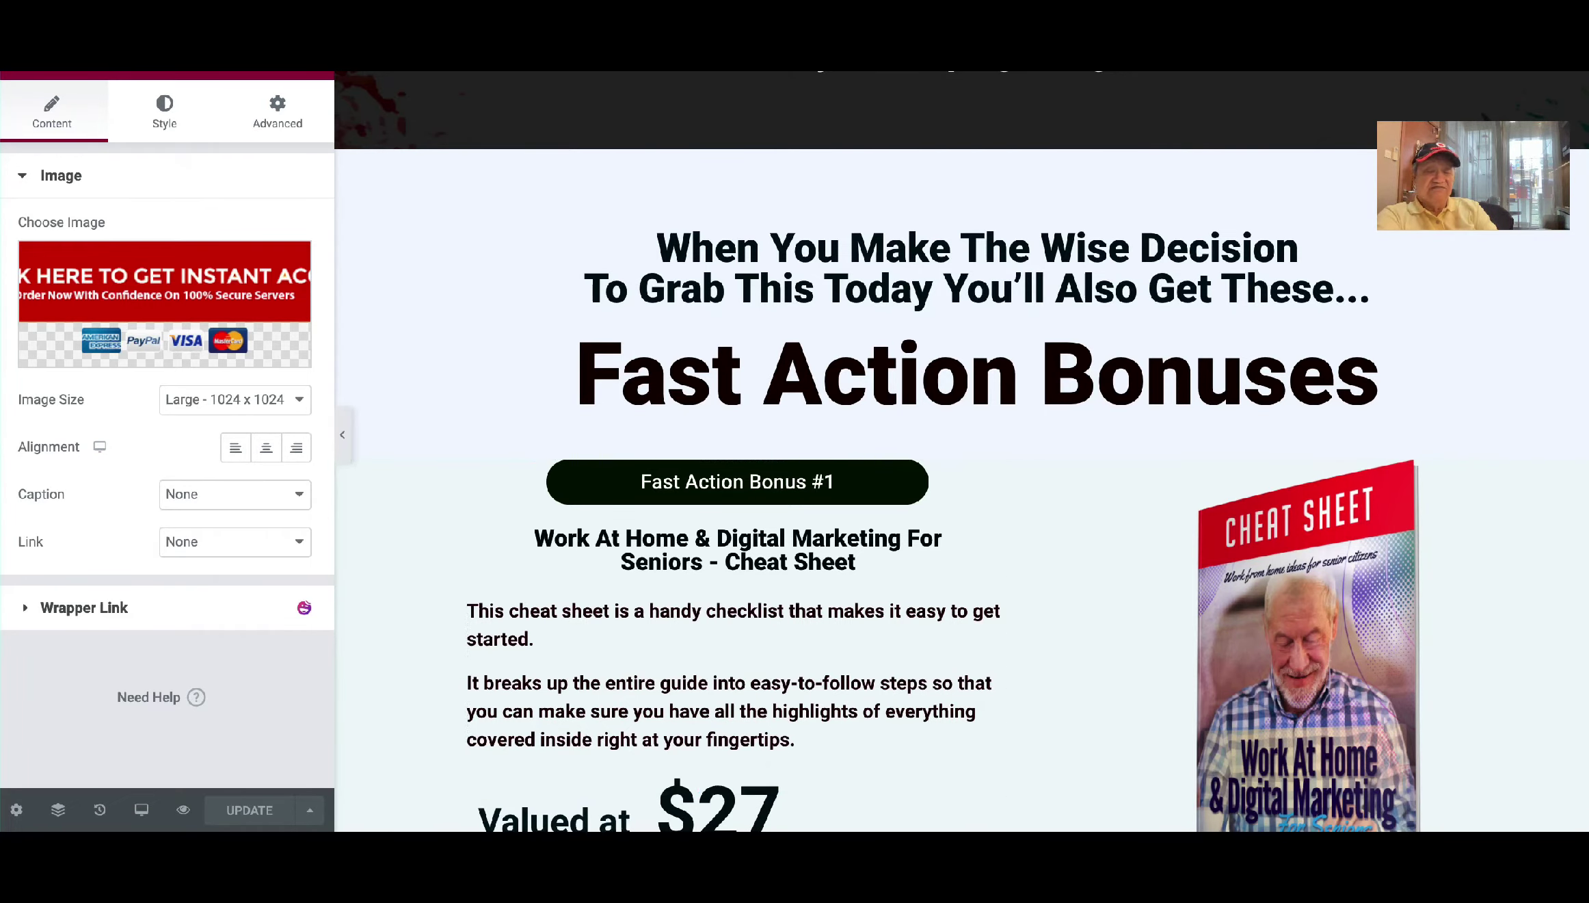
scroll(623, 828, "up", 5)
scroll(622, 829, "up", 8)
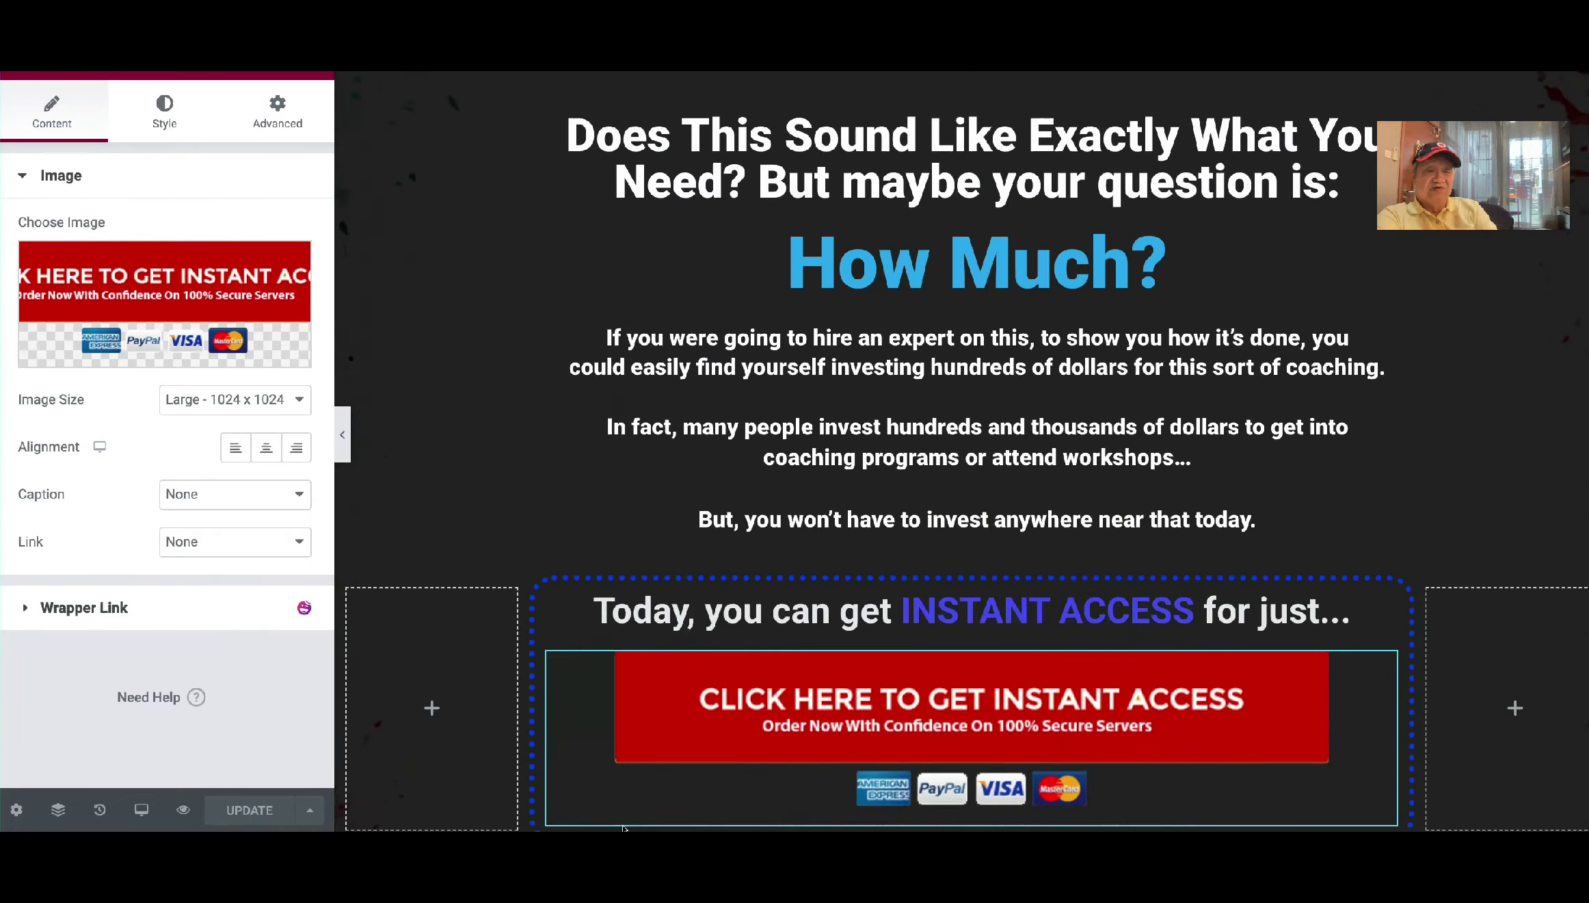
scroll(623, 823, "up", 5)
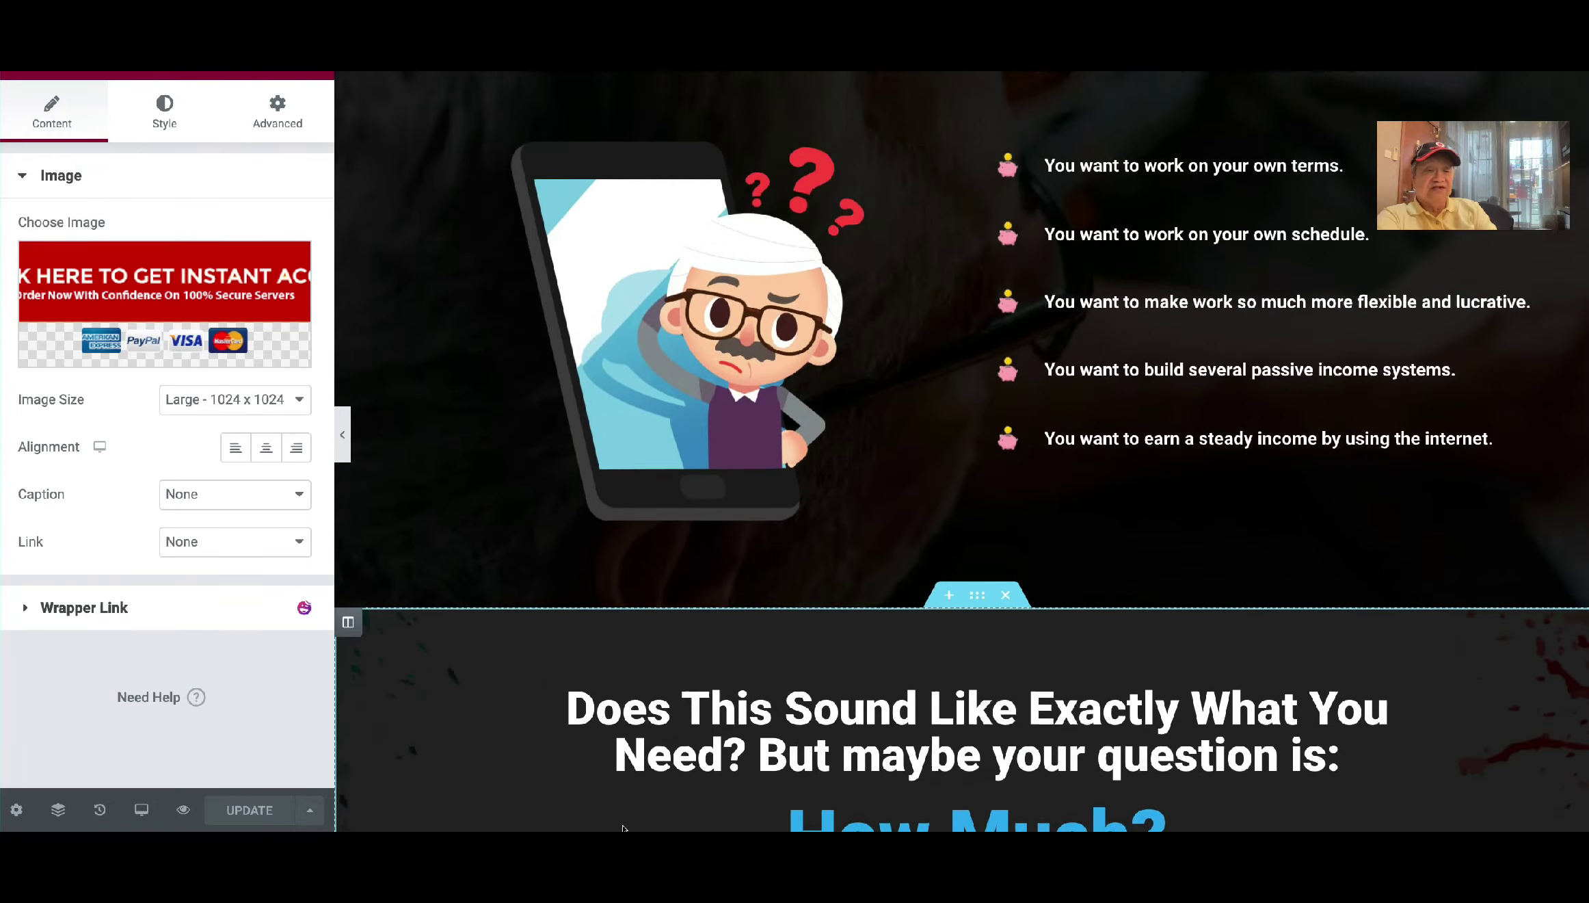
scroll(622, 825, "down", 2)
scroll(623, 829, "up", 5)
scroll(623, 828, "up", 1)
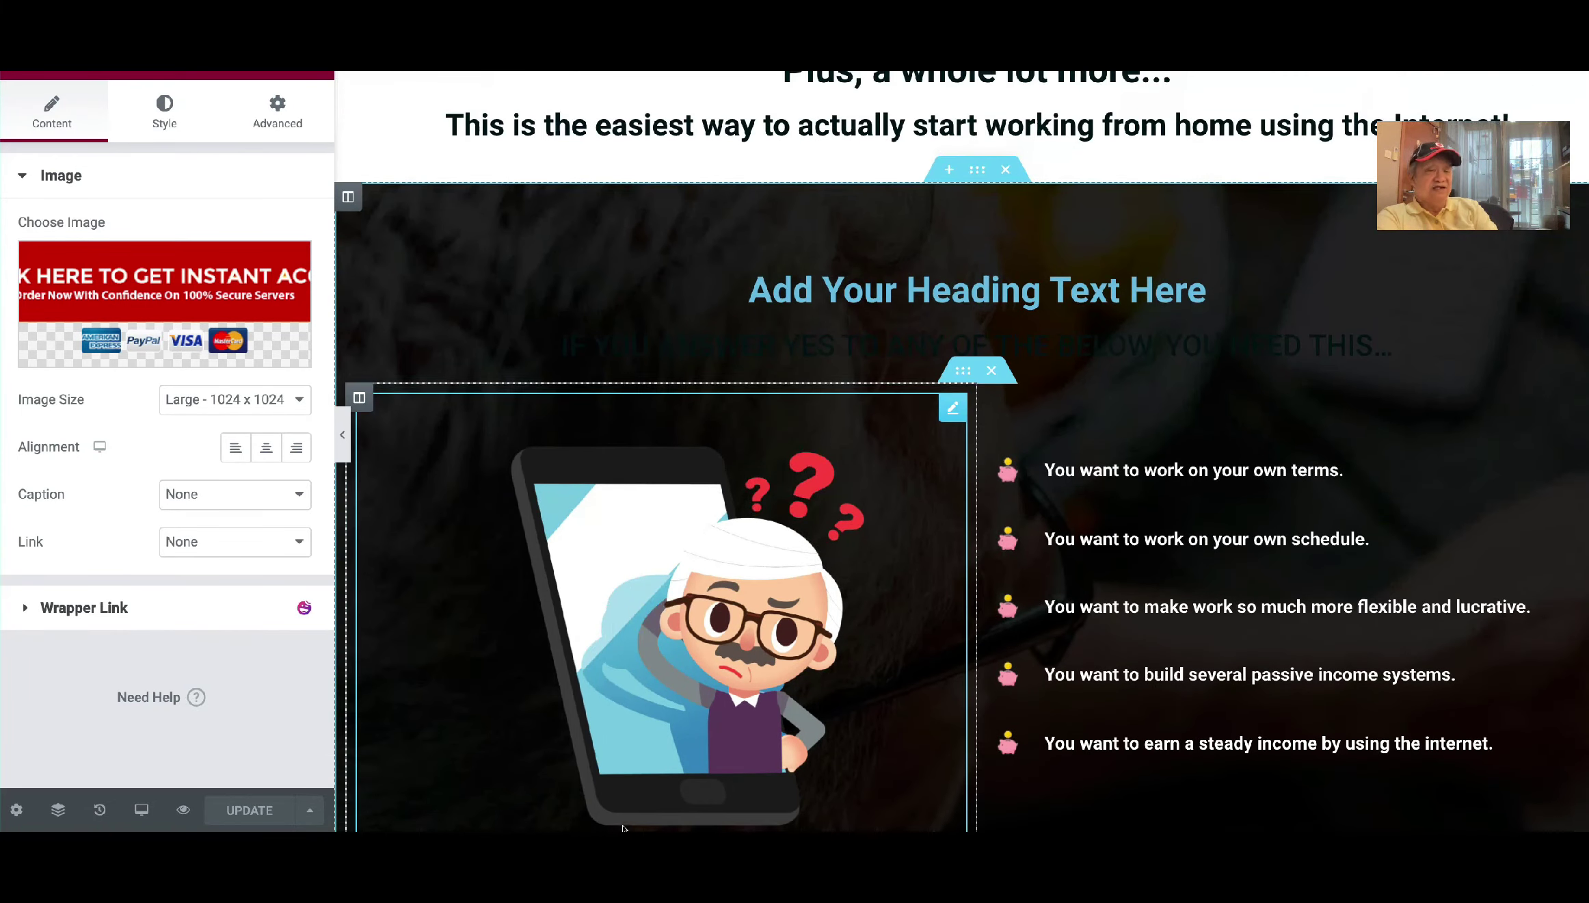